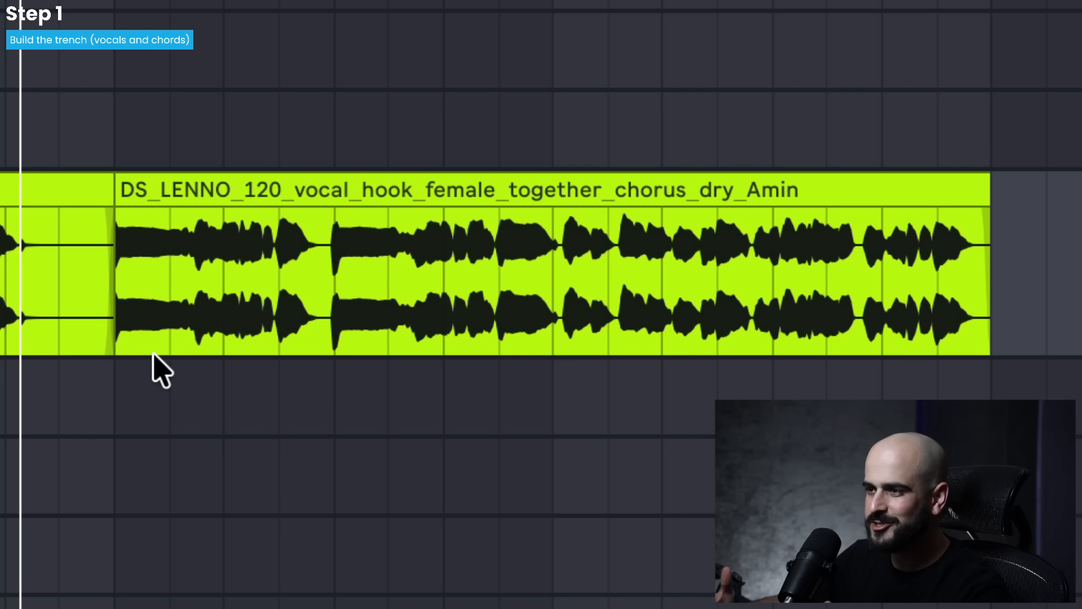
- Play the chorus vocal clip from its beginning
{"action": "key", "text": "space"}
{"action": "left_click", "coordinate": [115, 275]}
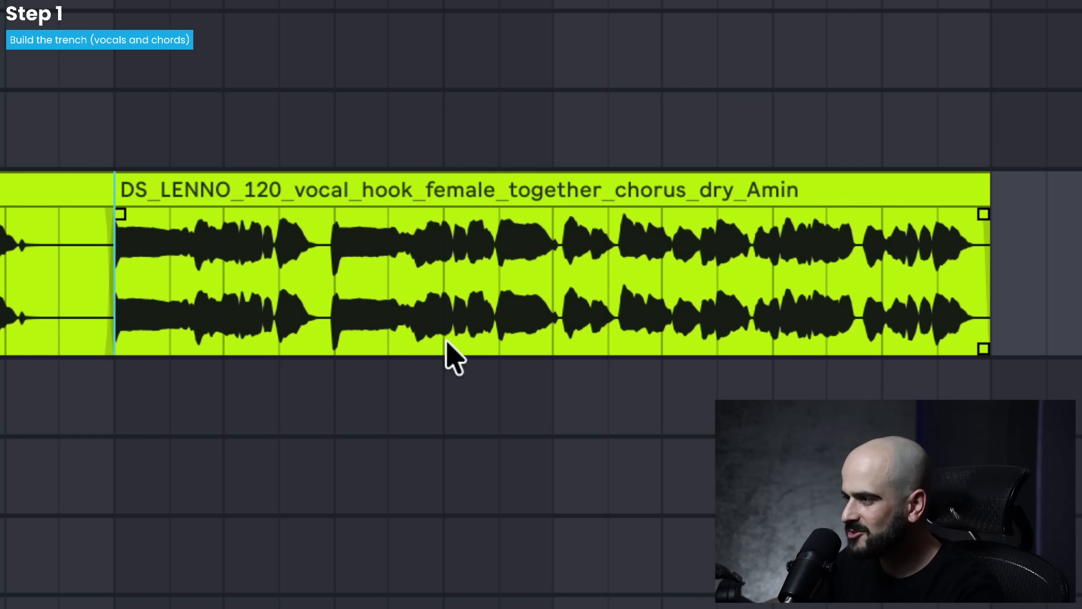
{"action": "key", "text": "space"}
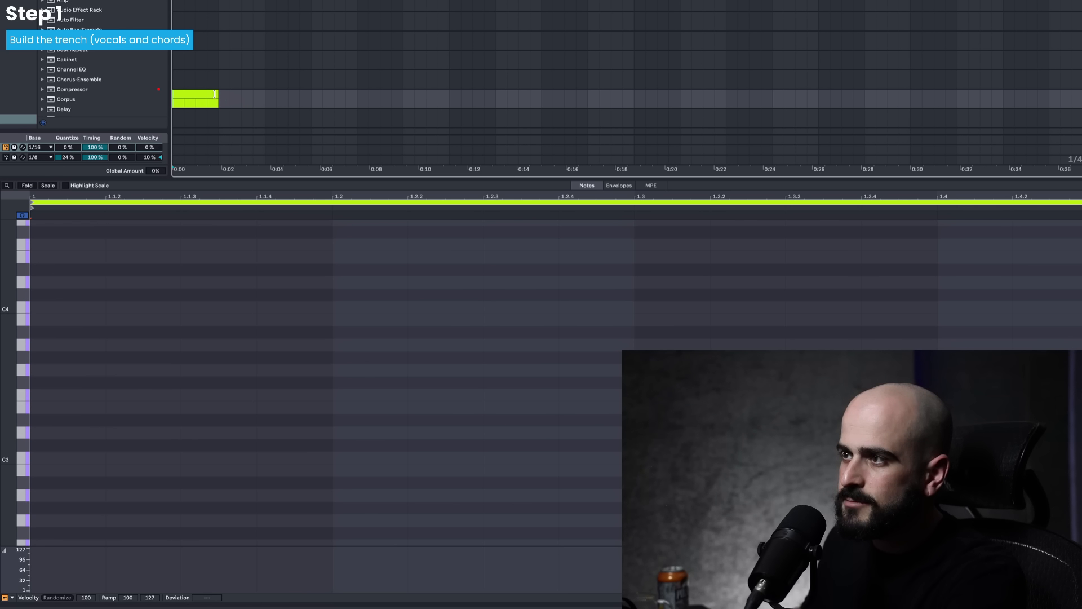
- Create an empty four-bar MIDI clip at the start of the Serum 2 track
{"action": "left_click_drag", "start_coordinate": [215, 94], "coordinate": [399, 93]}
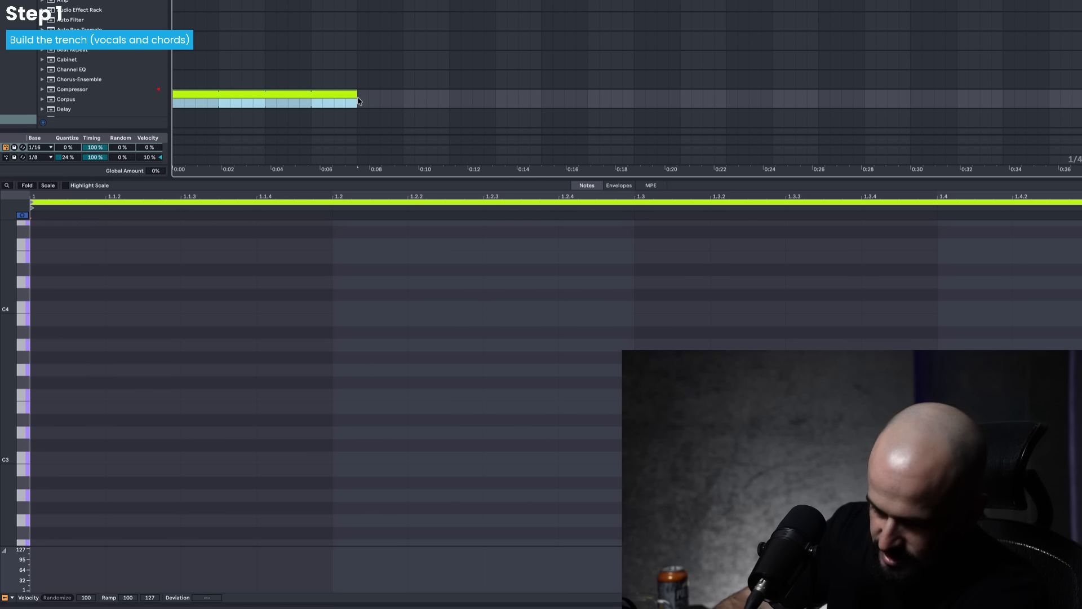
{"action": "key", "text": "ctrl+j"}
{"action": "scroll", "coordinate": [359, 101], "scroll_direction": "down", "scroll_amount": 3}
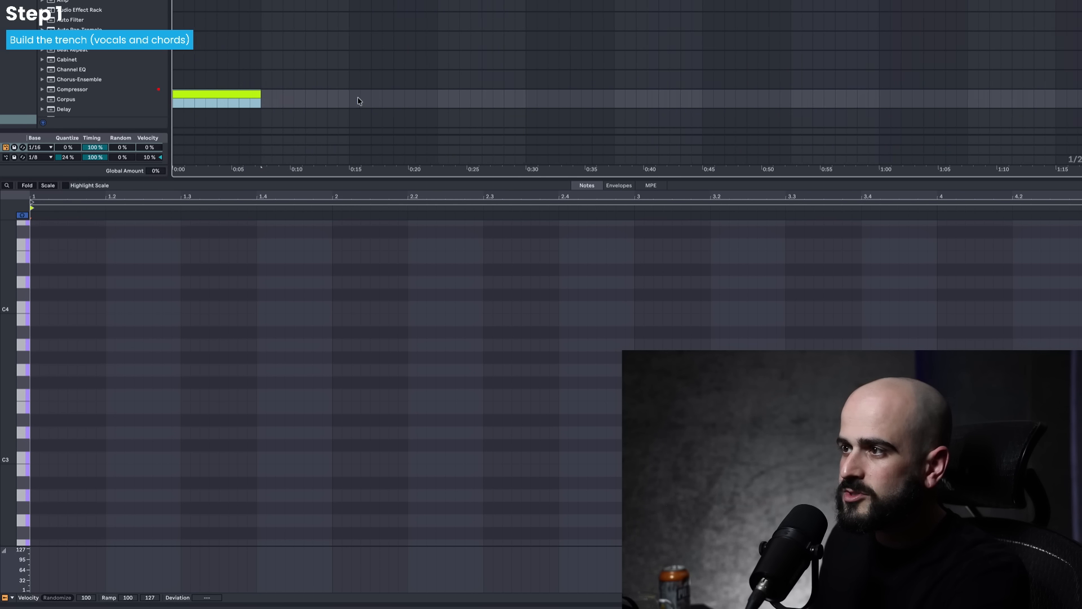
{"action": "scroll", "coordinate": [279, 104], "scroll_direction": "down", "scroll_amount": 3}
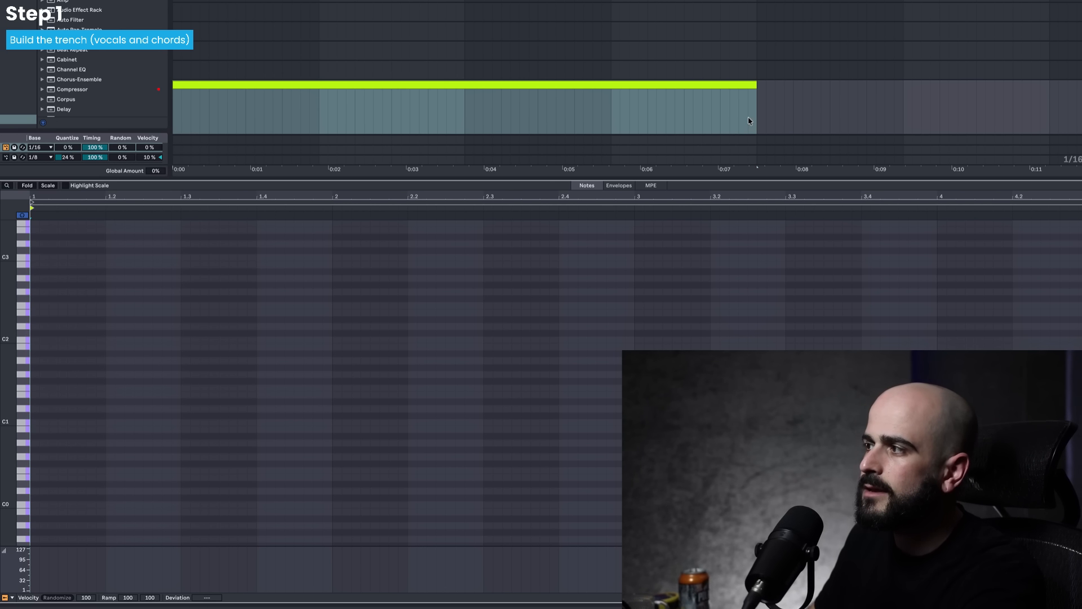
- Find the verse vocal clip in the arrangement and play it back
{"action": "scroll", "coordinate": [750, 121], "scroll_direction": "down", "scroll_amount": 5}
{"action": "scroll", "coordinate": [750, 121], "scroll_direction": "down", "scroll_amount": 1}
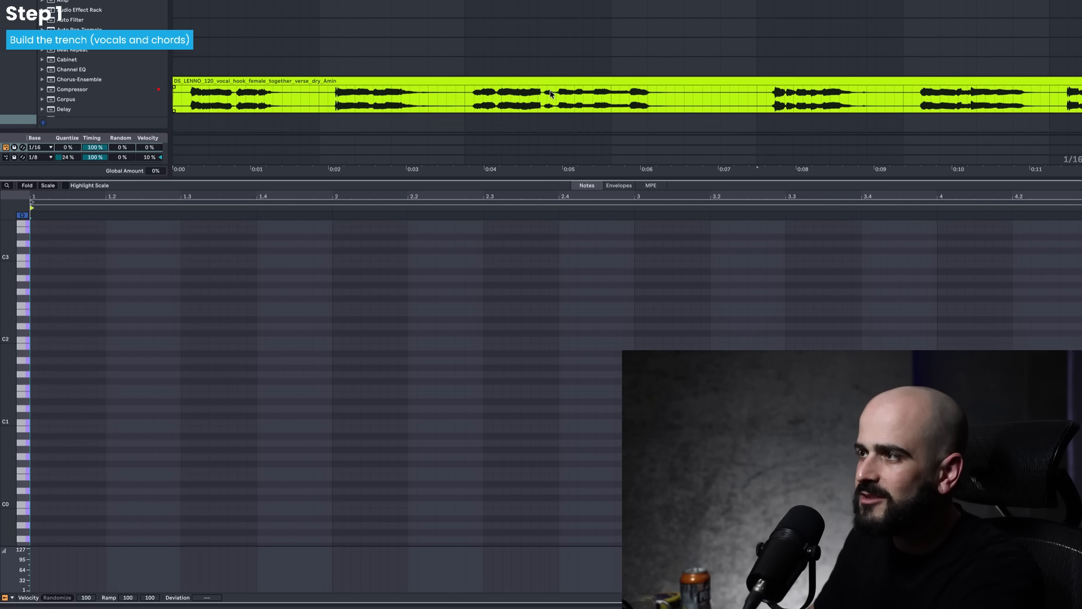
{"action": "scroll", "coordinate": [551, 94], "scroll_direction": "up", "scroll_amount": 4}
{"action": "left_click", "coordinate": [535, 40]}
{"action": "key", "text": "space"}
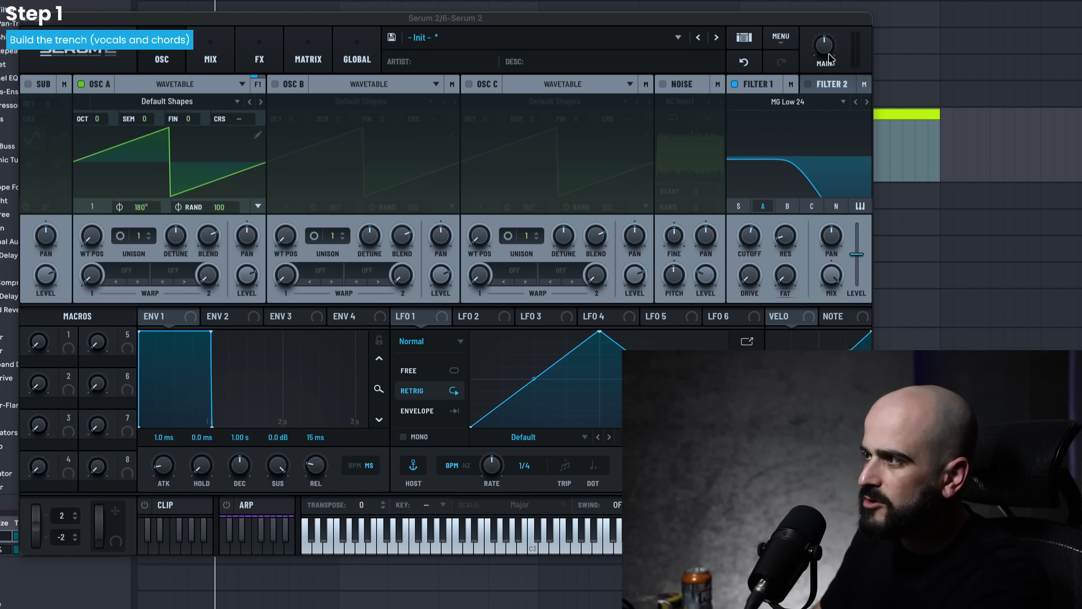
- Reset the Serum 2 patch to Init and enable Filter 1 as MG Low 24 with a slightly higher cutoff
{"action": "left_click", "coordinate": [781, 37]}
{"action": "left_click", "coordinate": [796, 116]}
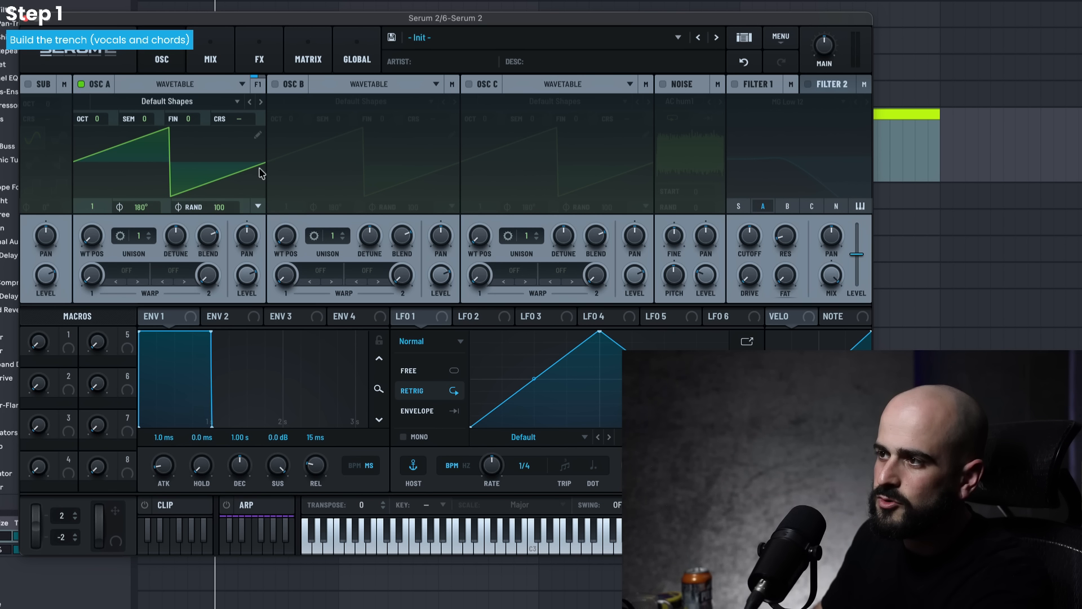
{"action": "left_click", "coordinate": [735, 84]}
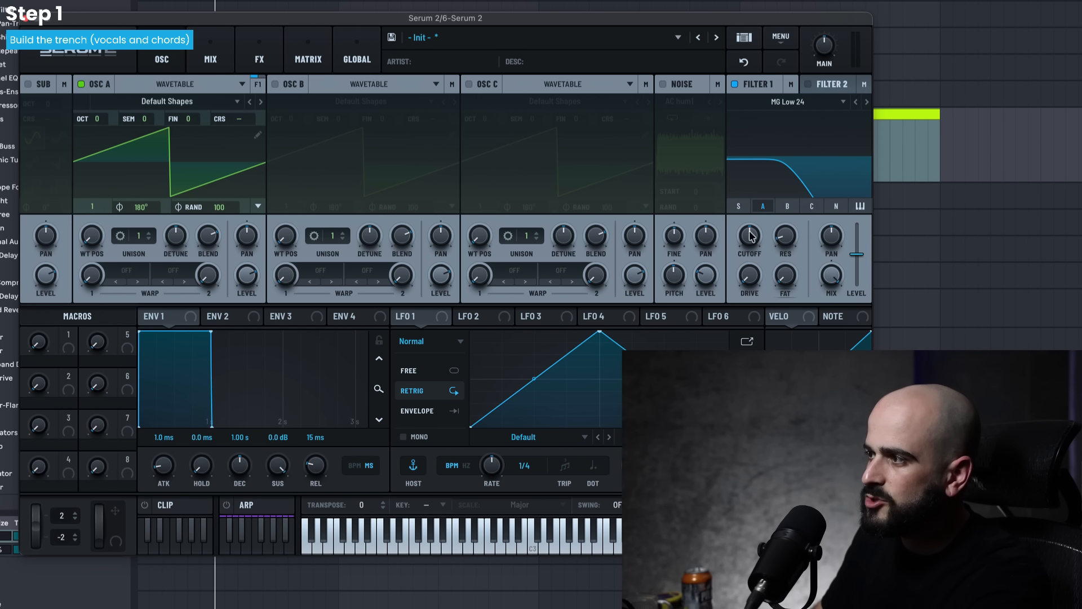
{"action": "left_click_drag", "start_coordinate": [750, 236], "coordinate": [751, 233]}
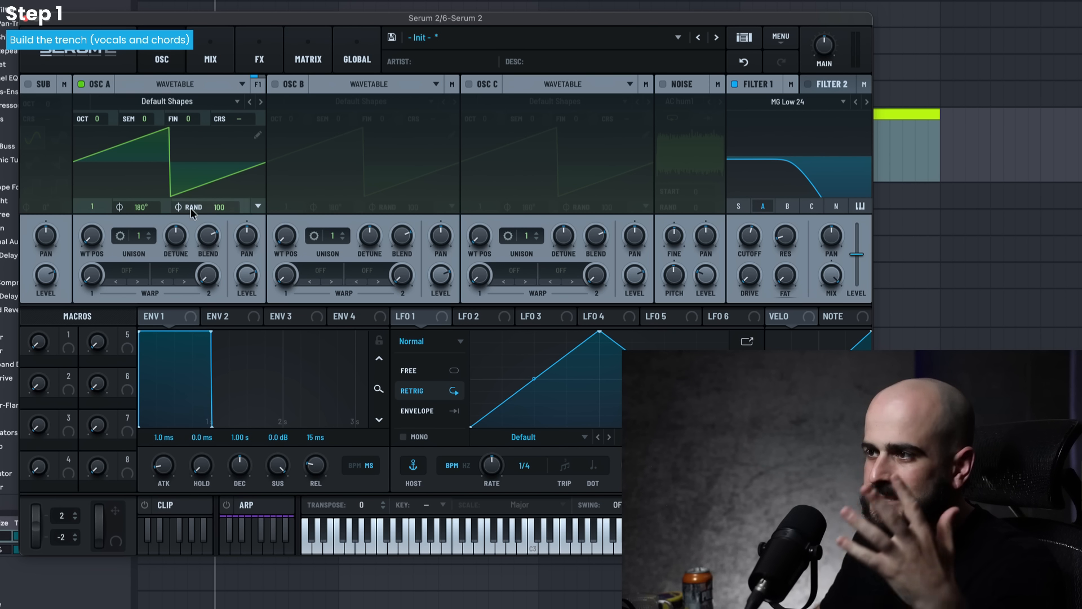
{"action": "left_click", "coordinate": [26, 18]}
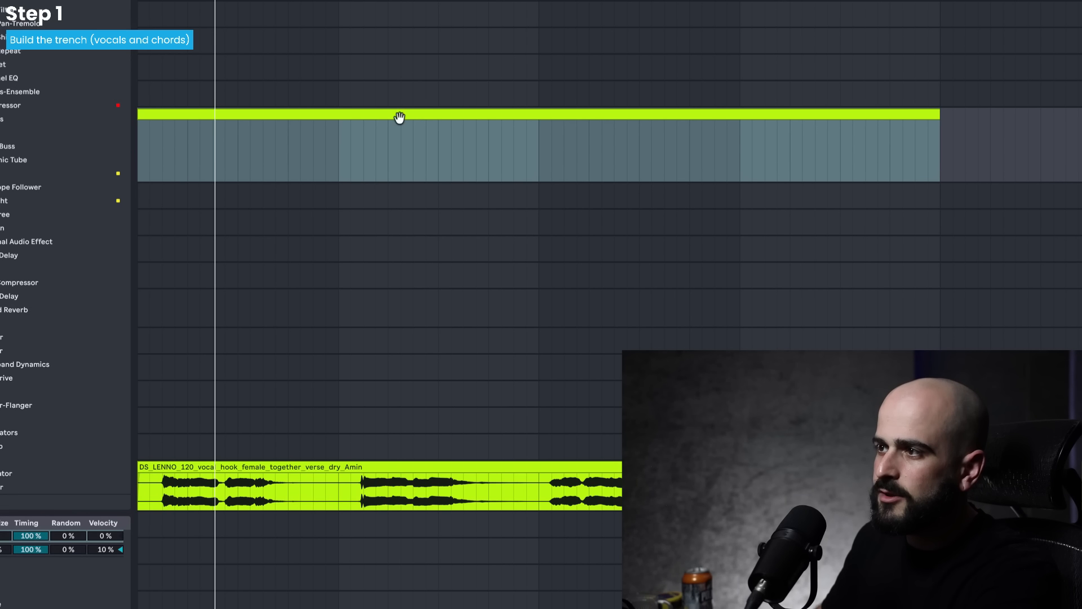
- Open the empty MIDI clip and draw a one-bar F0 note from the start of bar 1
{"action": "double_click", "coordinate": [376, 111]}
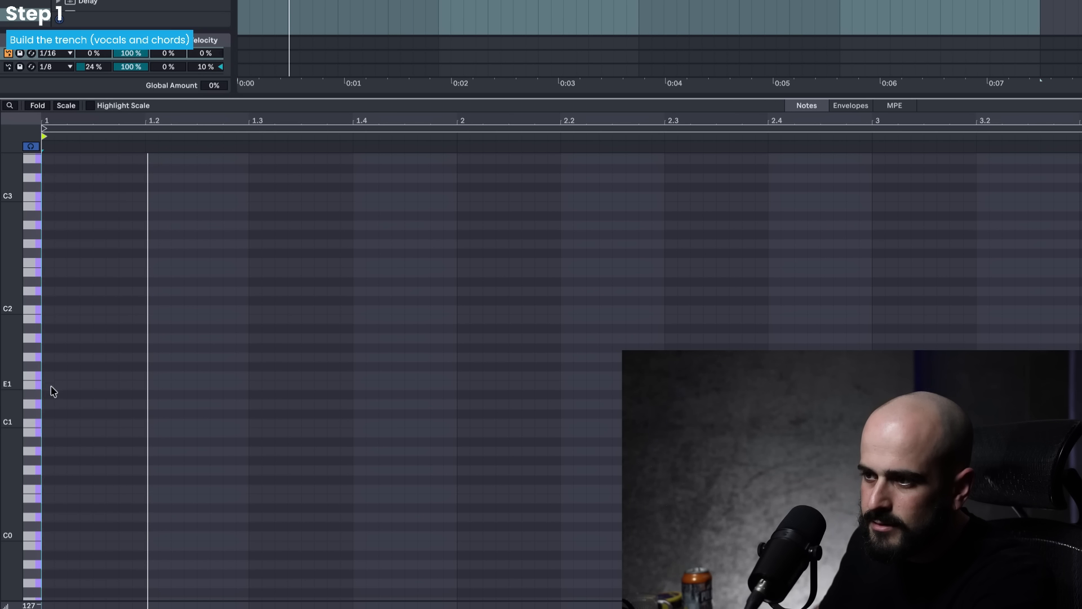
{"action": "left_click", "coordinate": [52, 496]}
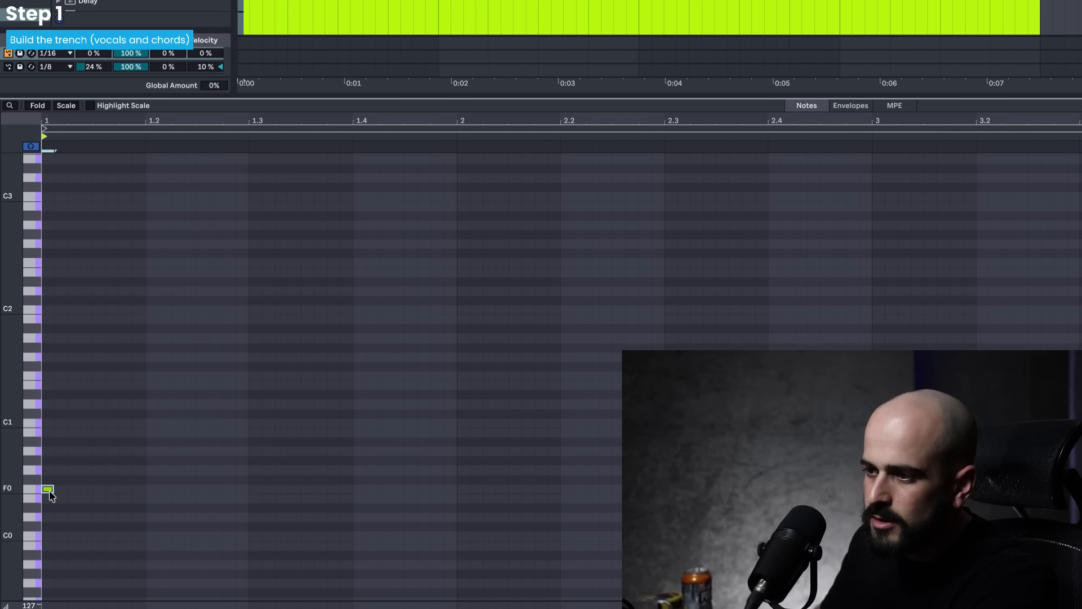
{"action": "left_click_drag", "start_coordinate": [48, 490], "coordinate": [454, 490]}
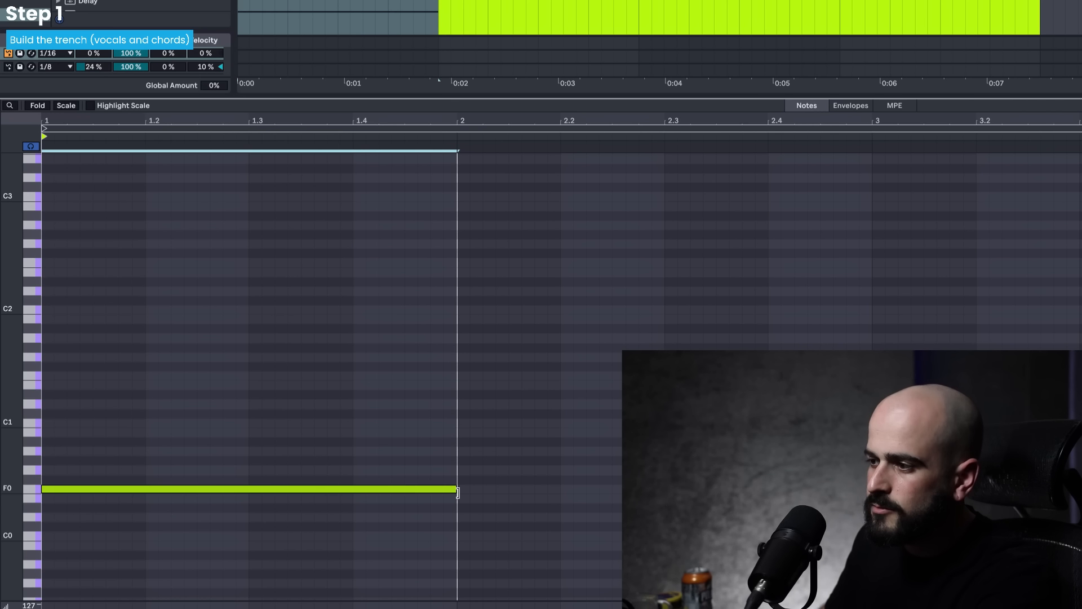
- Play the first bass note together with the verse vocal
{"action": "scroll", "coordinate": [659, 17], "scroll_direction": "up", "scroll_amount": 3}
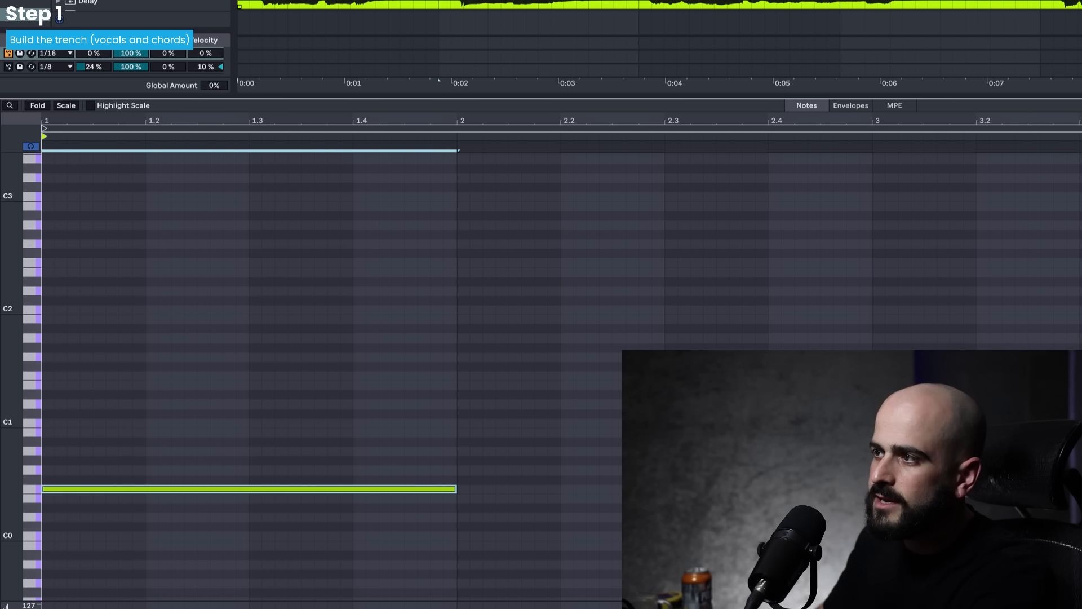
{"action": "left_click", "coordinate": [564, 3]}
{"action": "scroll", "coordinate": [564, 11], "scroll_direction": "down", "scroll_amount": 3}
{"action": "left_click", "coordinate": [508, 4]}
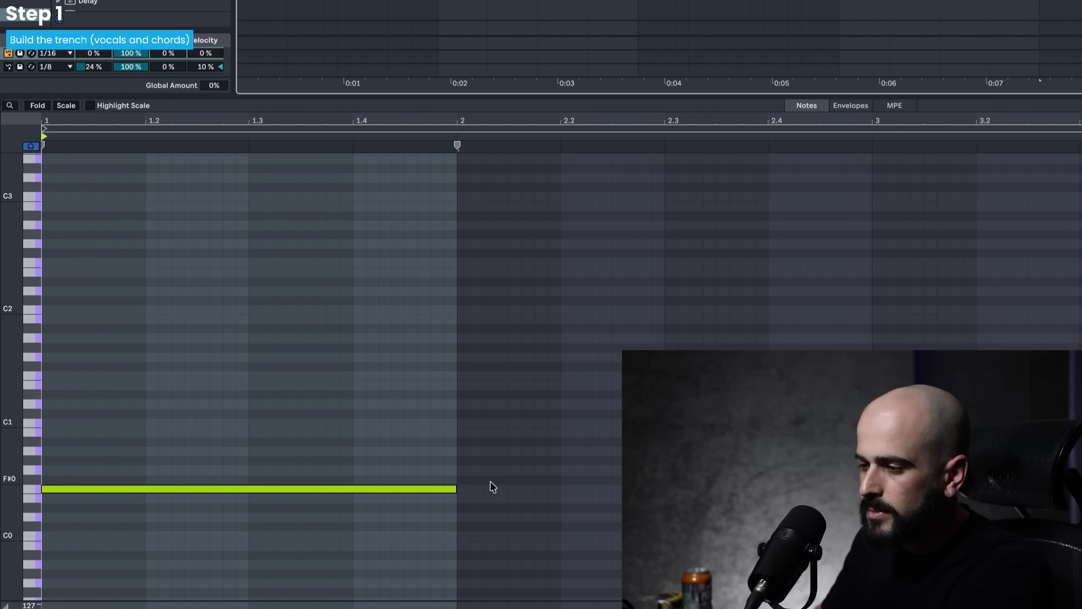
{"action": "key", "text": "space"}
{"action": "key", "text": "space"}
- Extend F0 to 2.3, add G0 at 2.3, C1 at bar 3 and D1 at bar 4, plus a C2 held over all four bars
{"action": "left_click_drag", "start_coordinate": [455, 492], "coordinate": [1055, 433]}
{"action": "double_click", "coordinate": [428, 462]}
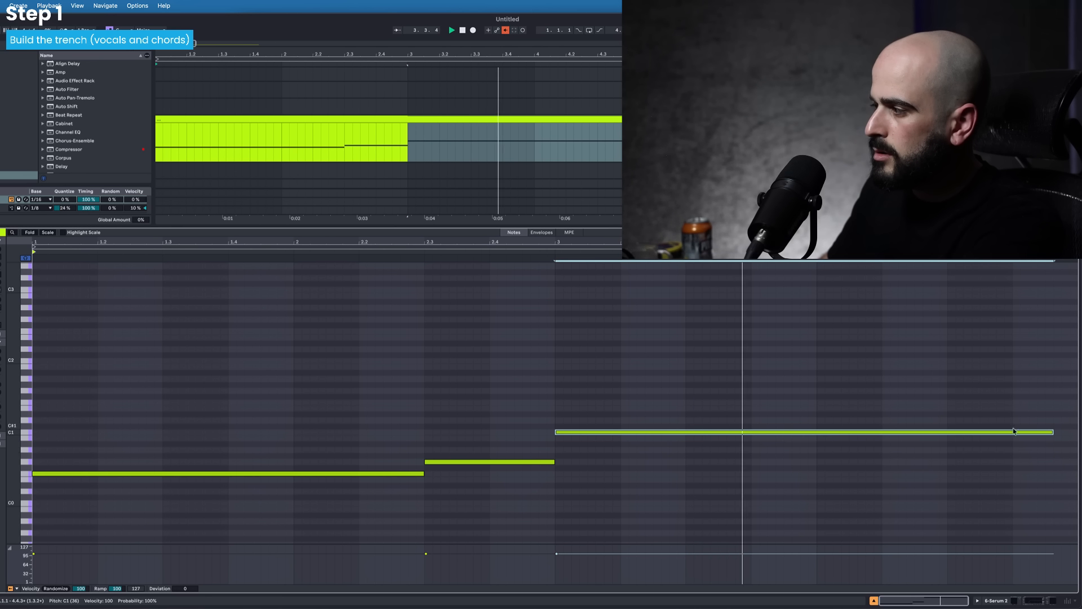
{"action": "left_click_drag", "start_coordinate": [1052, 433], "coordinate": [816, 433]}
{"action": "key", "text": "space"}
{"action": "left_click_drag", "start_coordinate": [805, 432], "coordinate": [1062, 420]}
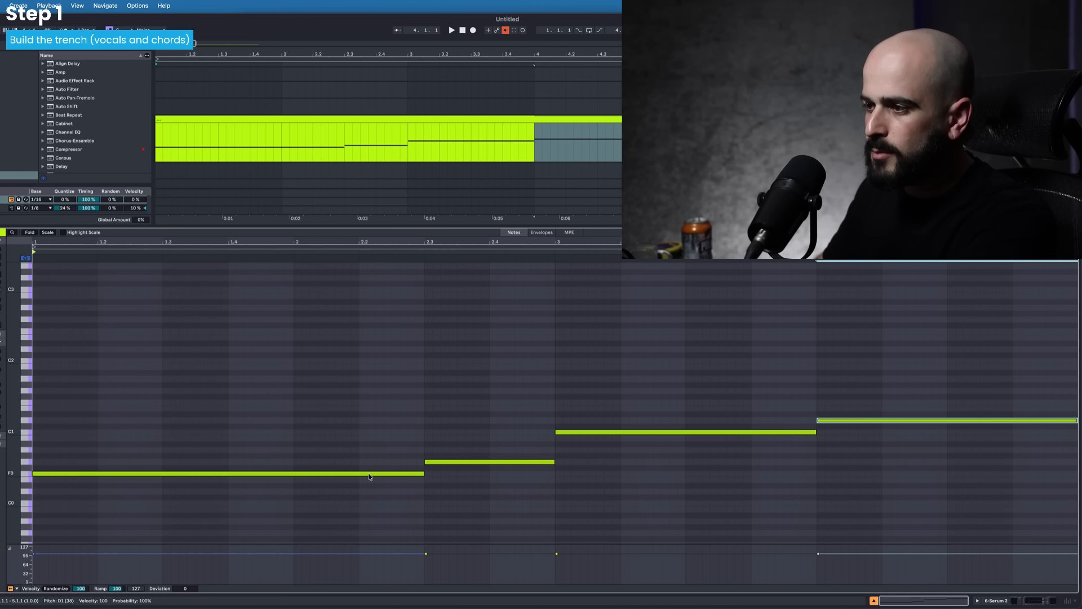
{"action": "left_click_drag", "start_coordinate": [370, 474], "coordinate": [1079, 407]}
{"action": "key", "text": "space"}
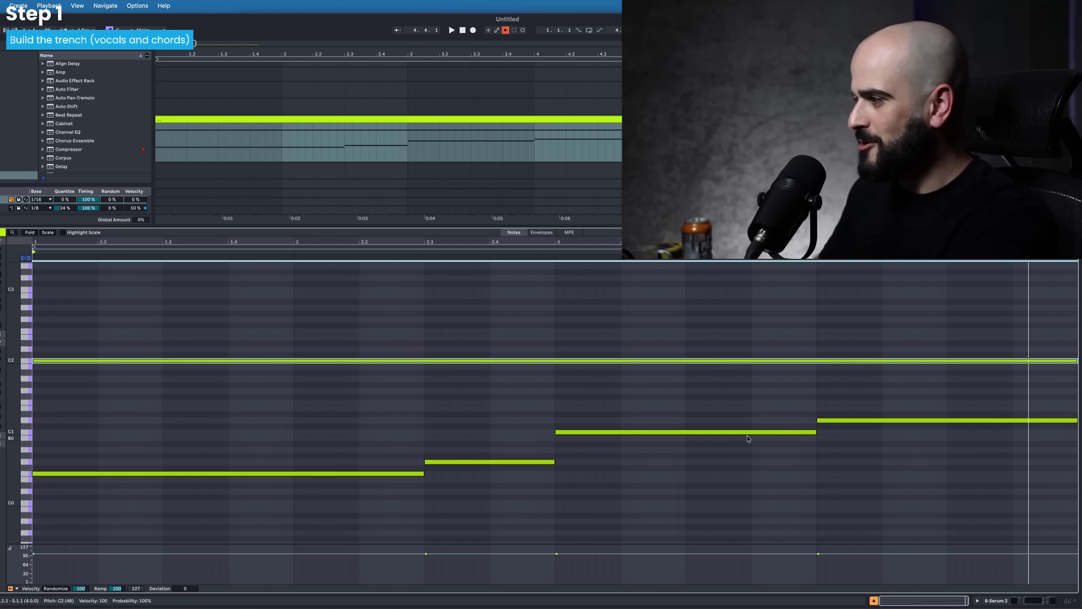
- Move the bar 3 bass note to A0 and extend it to 4.3, and change the last bass note to C1 starting at 4.3
{"action": "mouse_move", "coordinate": [581, 432]}
{"action": "left_mouse_down"}
{"action": "mouse_move", "coordinate": [582, 468]}
{"action": "mouse_move", "coordinate": [582, 453]}
{"action": "left_mouse_up"}
{"action": "left_click_drag", "start_coordinate": [816, 450], "coordinate": [947, 450]}
{"action": "left_click_drag", "start_coordinate": [819, 423], "coordinate": [956, 420]}
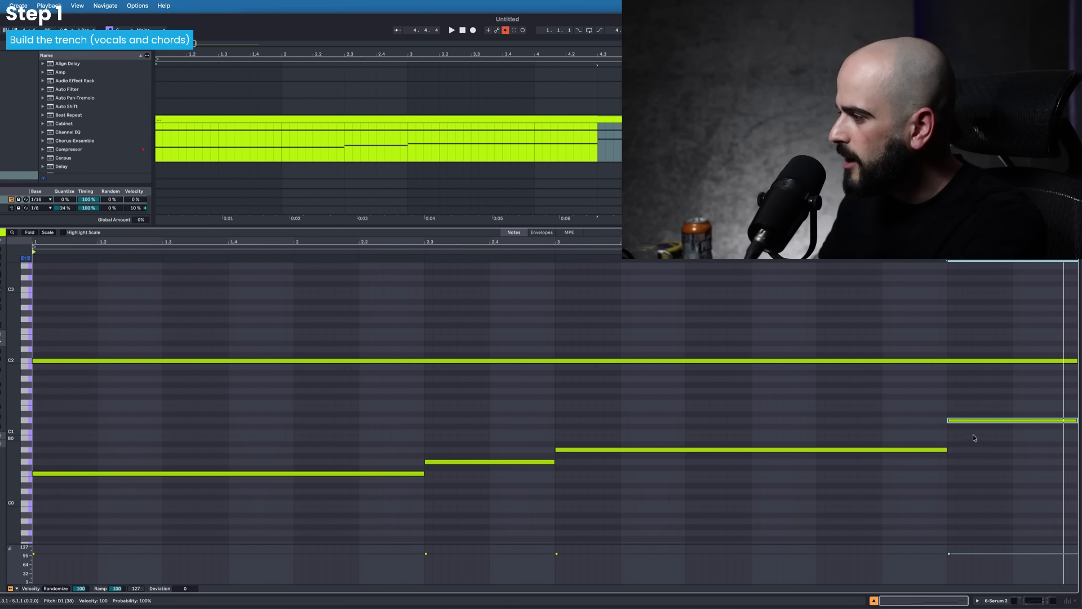
{"action": "mouse_move", "coordinate": [970, 421]}
{"action": "left_mouse_down"}
{"action": "mouse_move", "coordinate": [971, 457]}
{"action": "mouse_move", "coordinate": [969, 441]}
{"action": "left_mouse_up"}
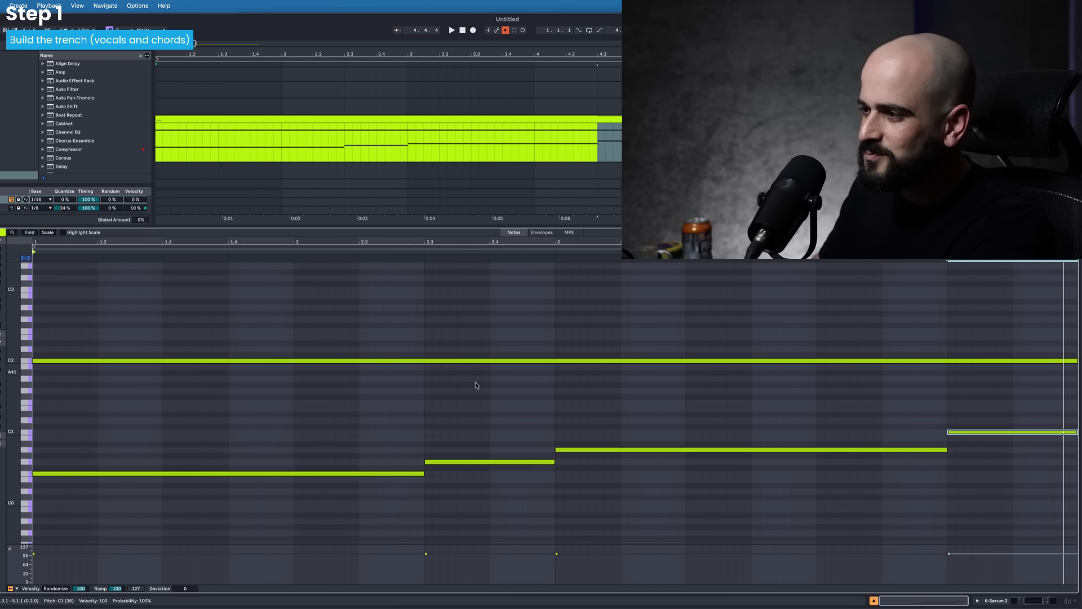
{"action": "left_click_drag", "start_coordinate": [360, 416], "coordinate": [1030, 546]}
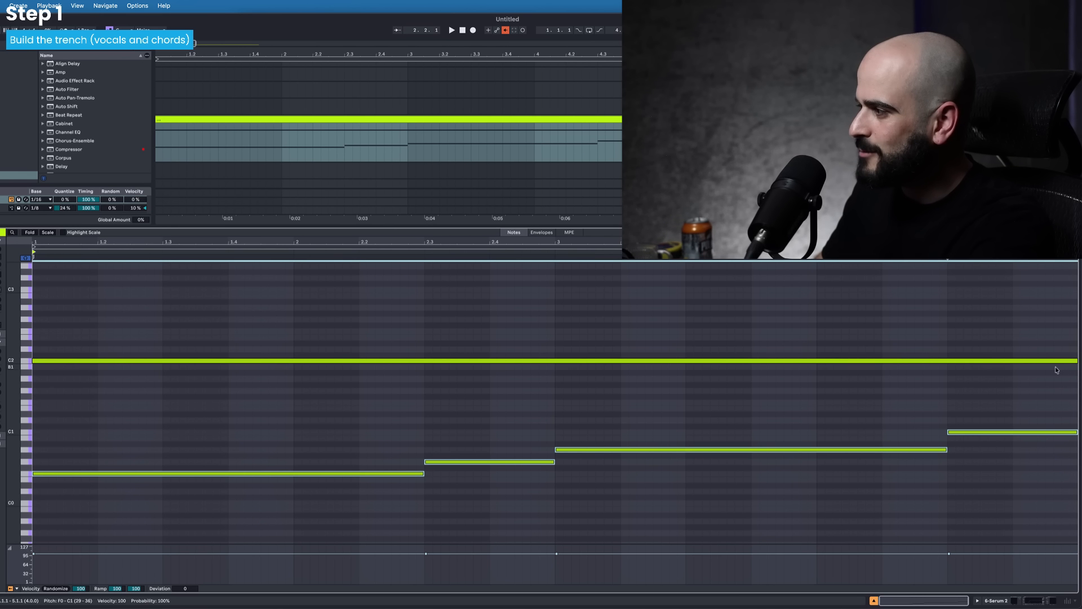
- Shorten the held upper note to 2.3 and move it to A1, and add B1, C2 and E2 above the remaining bass notes
{"action": "left_click_drag", "start_coordinate": [1077, 361], "coordinate": [425, 379]}
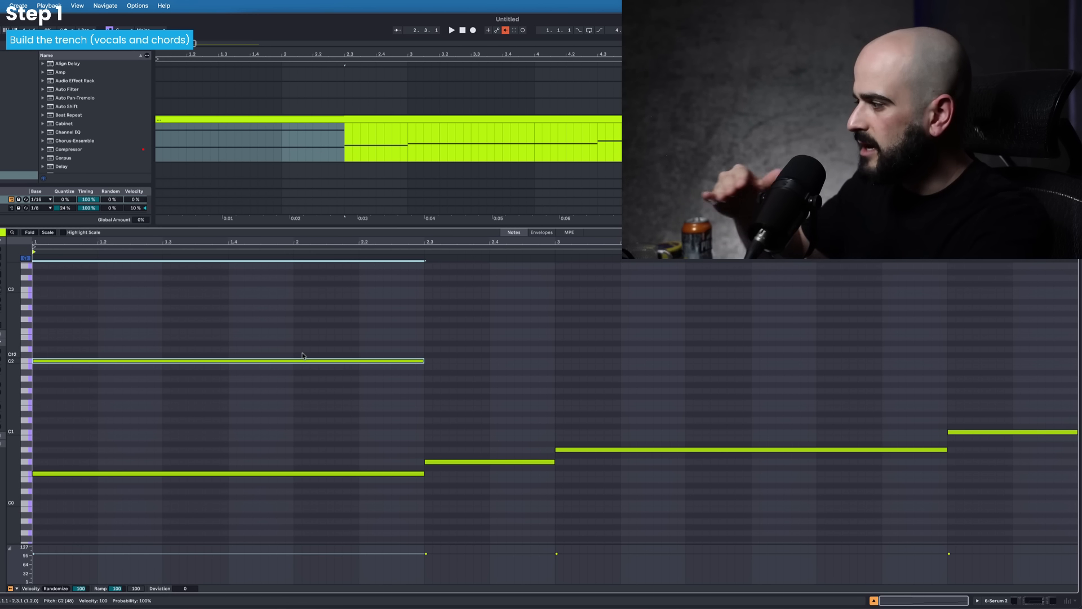
{"action": "left_click_drag", "start_coordinate": [301, 331], "coordinate": [310, 381]}
{"action": "left_click_drag", "start_coordinate": [503, 368], "coordinate": [998, 551]}
{"action": "left_click_drag", "start_coordinate": [499, 460], "coordinate": [503, 365]}
{"action": "left_click", "coordinate": [581, 361]}
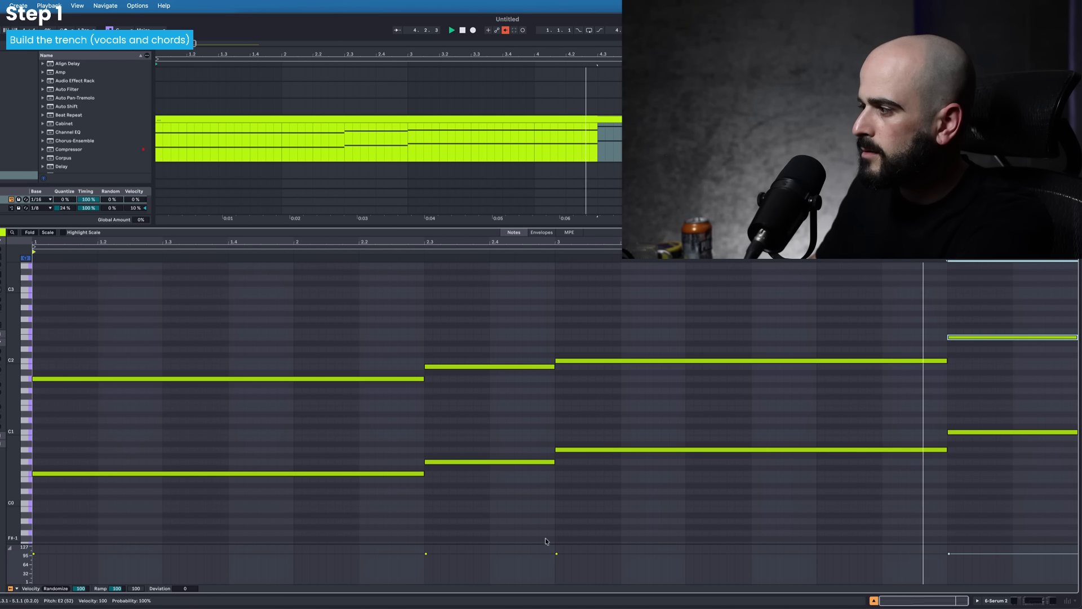
{"action": "key", "text": "space"}
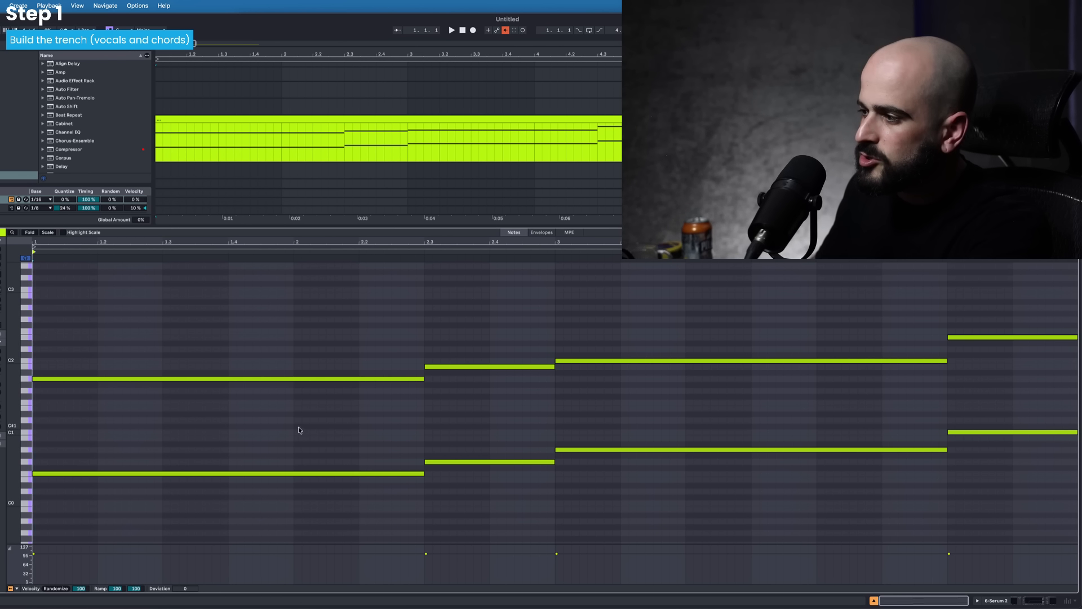
- Add an E2 note on top of each of the first three chords, matching their lengths, and play the progression
{"action": "left_click_drag", "start_coordinate": [299, 430], "coordinate": [914, 474]}
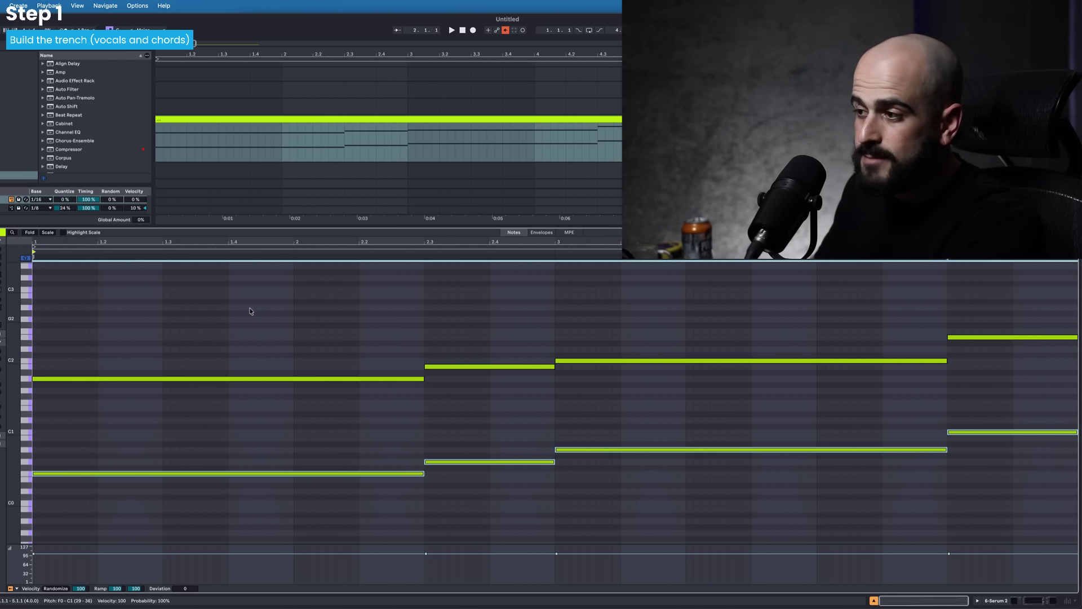
{"action": "left_click_drag", "start_coordinate": [251, 311], "coordinate": [1013, 380]}
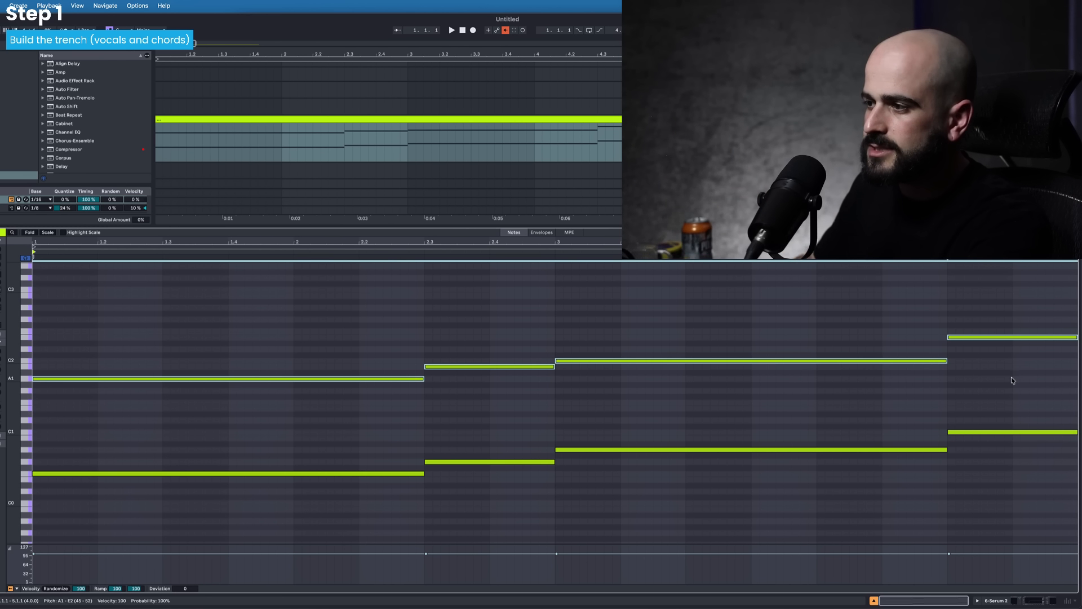
{"action": "left_click", "coordinate": [271, 345]}
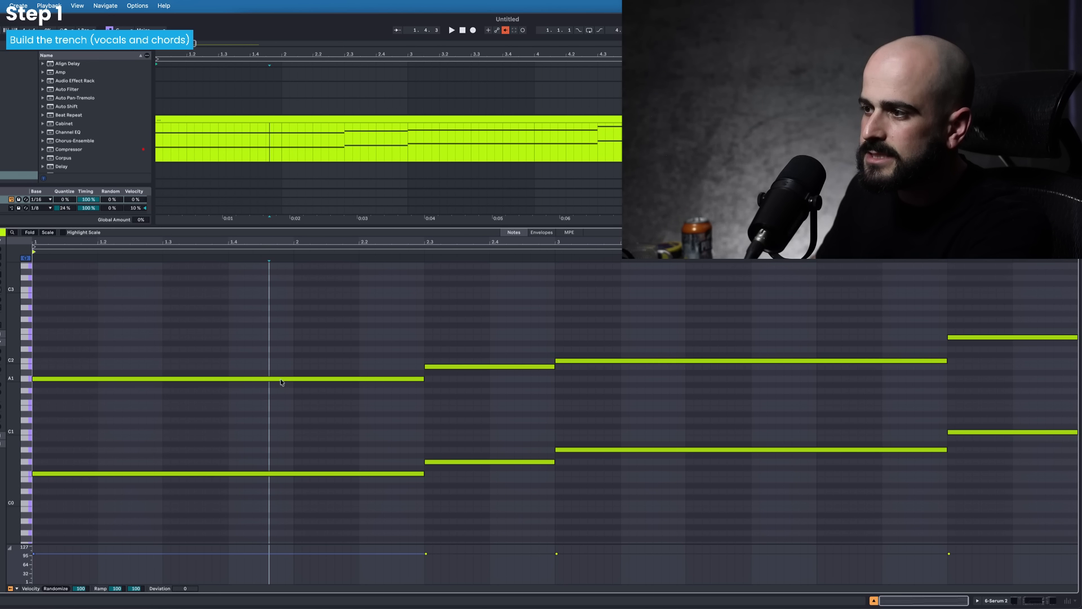
{"action": "left_click_drag", "start_coordinate": [282, 382], "coordinate": [264, 341]}
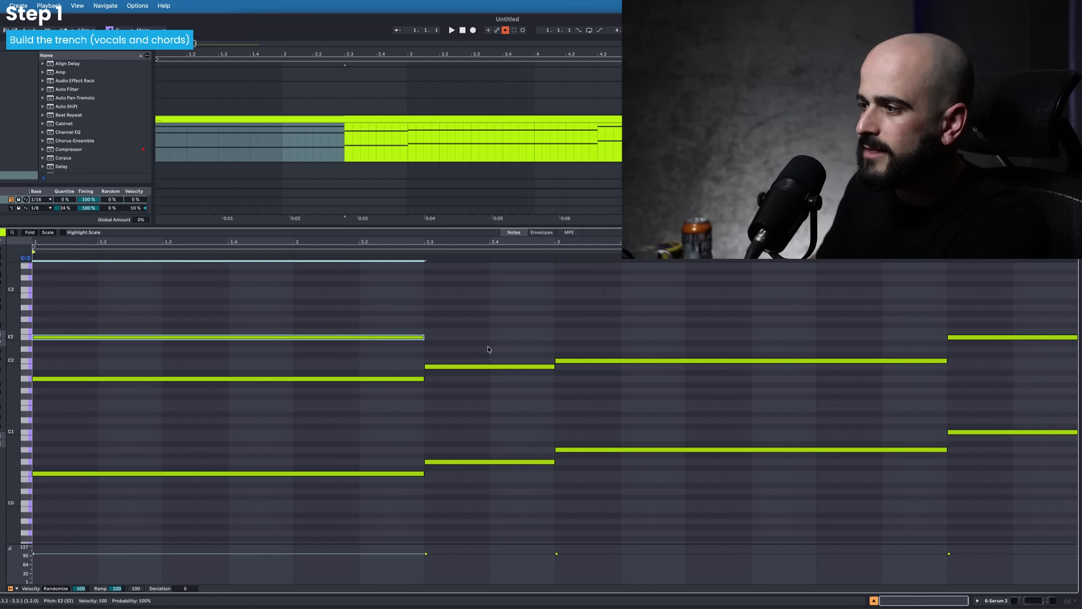
{"action": "left_click_drag", "start_coordinate": [472, 369], "coordinate": [472, 338]}
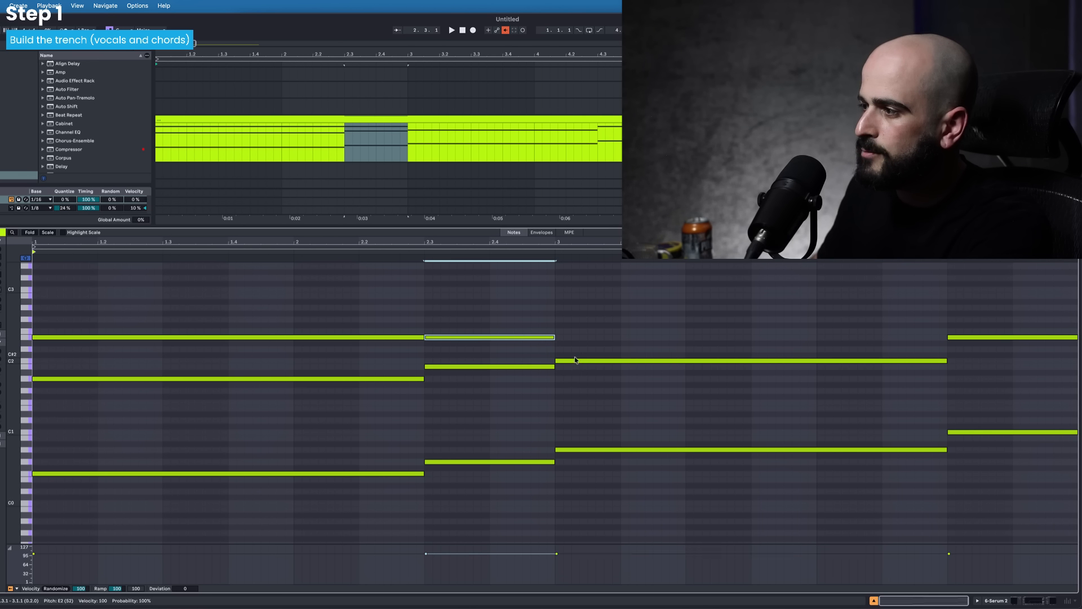
{"action": "left_click_drag", "start_coordinate": [575, 360], "coordinate": [578, 341]}
{"action": "key", "text": "space"}
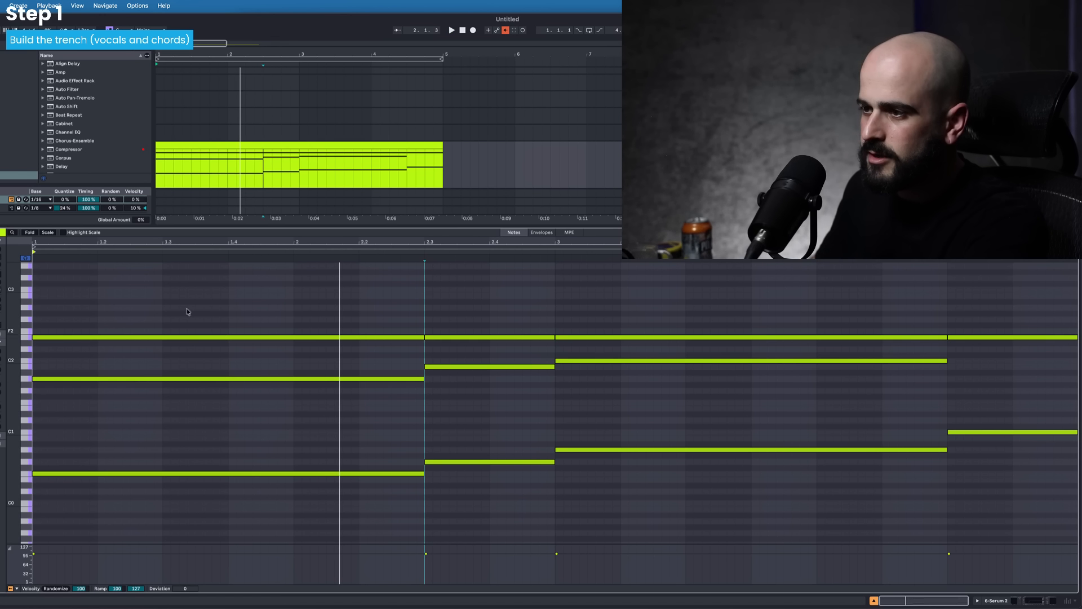
- Transpose all the chord notes up one octave and play them back
{"action": "left_click_drag", "start_coordinate": [158, 299], "coordinate": [1073, 568]}
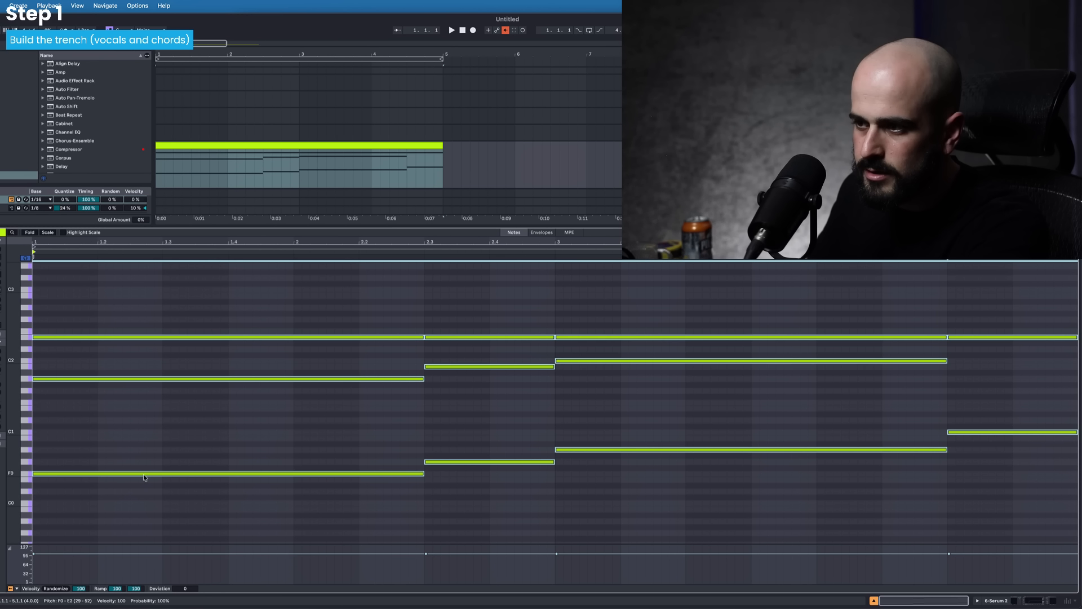
{"action": "left_click_drag", "start_coordinate": [143, 477], "coordinate": [147, 407]}
{"action": "key", "text": "space"}
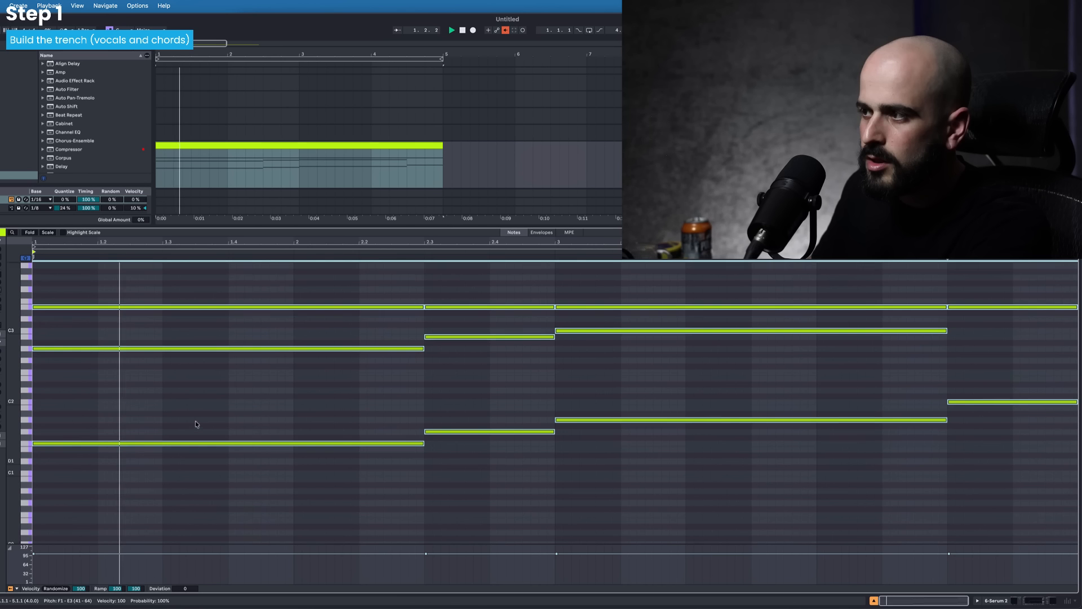
- Open the Serum 2 window and assign Envelope 2 to Oscillator A's coarse pitch
{"action": "scroll", "coordinate": [195, 424], "scroll_direction": "up", "scroll_amount": 2}
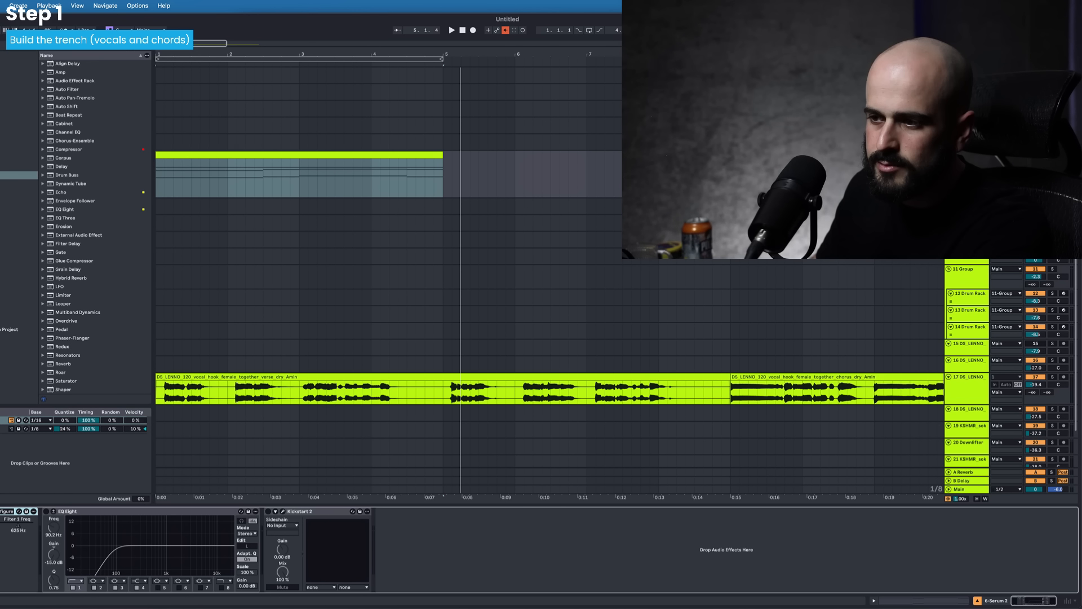
{"action": "key", "text": "super+alt+p"}
{"action": "left_click", "coordinate": [220, 282]}
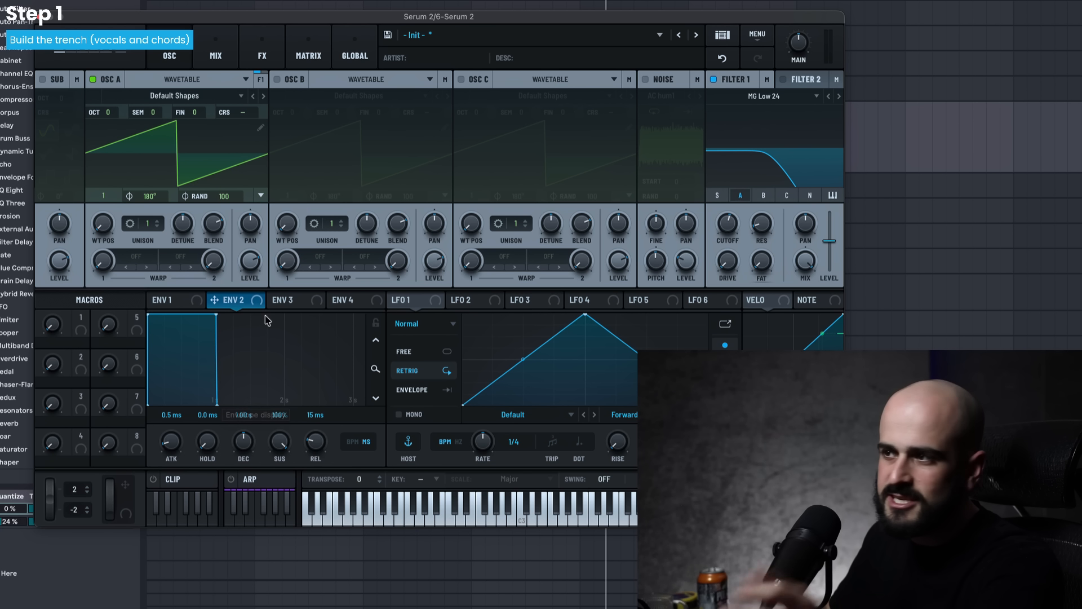
{"action": "left_click_drag", "start_coordinate": [259, 300], "coordinate": [262, 117]}
{"action": "mouse_move", "coordinate": [261, 112]}
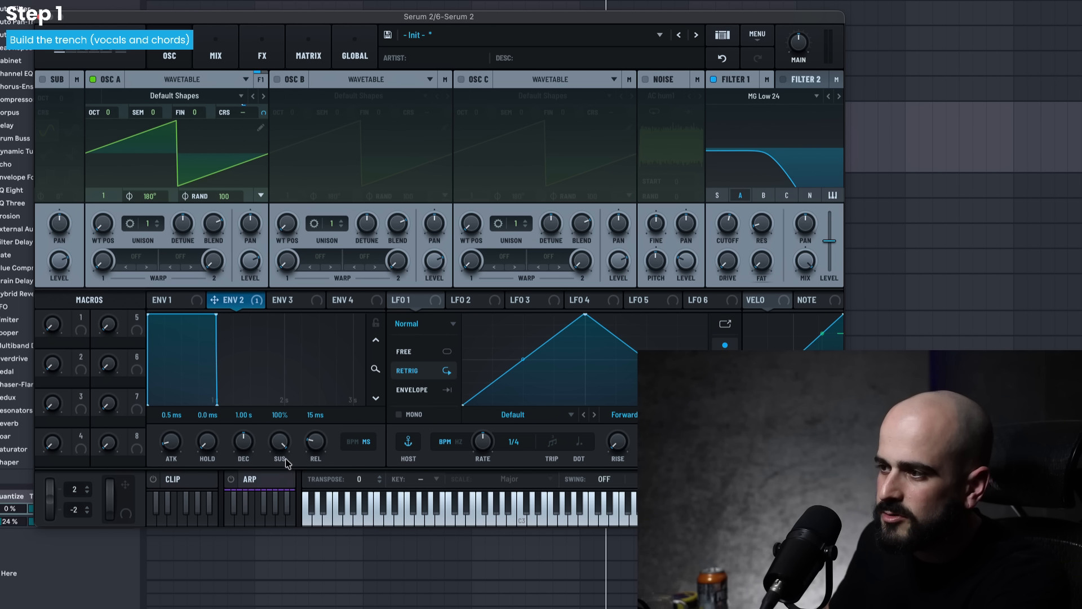
- Give Envelope 2 no sustain and a decay of about 559 ms, and adjust its modulation amount on Oscillator A's coarse pitch
{"action": "left_click_drag", "start_coordinate": [284, 459], "coordinate": [285, 507]}
{"action": "left_click_drag", "start_coordinate": [241, 454], "coordinate": [241, 463]}
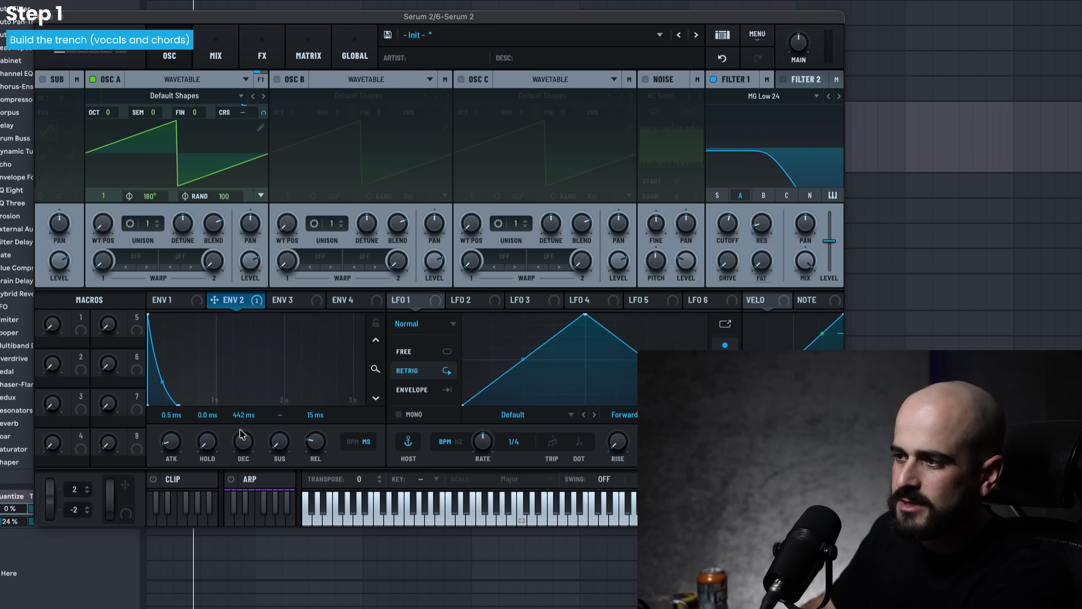
{"action": "mouse_move", "coordinate": [240, 432]}
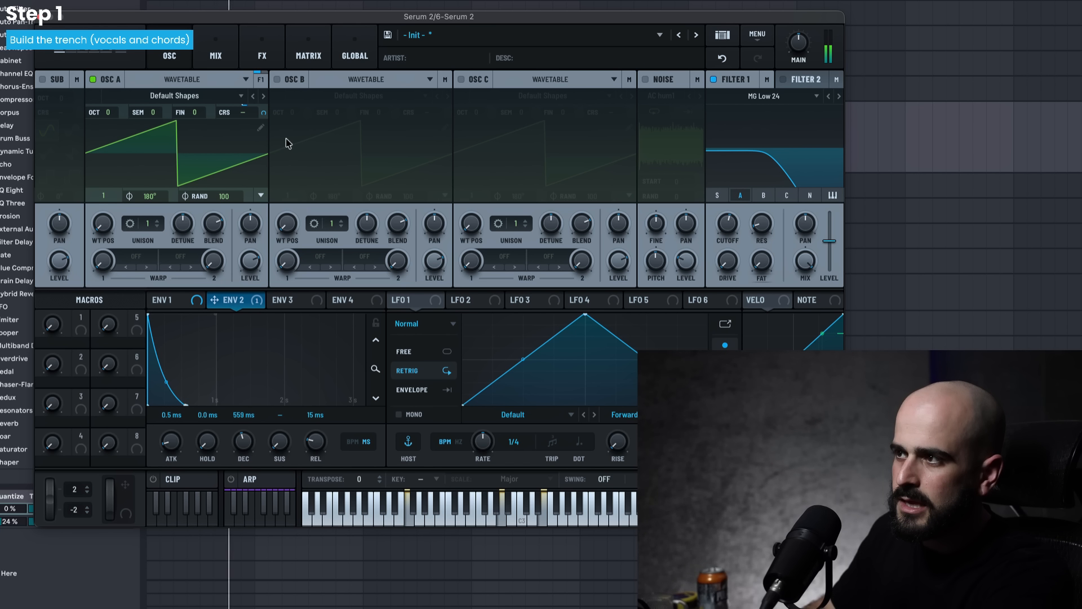
{"action": "mouse_move", "coordinate": [261, 113]}
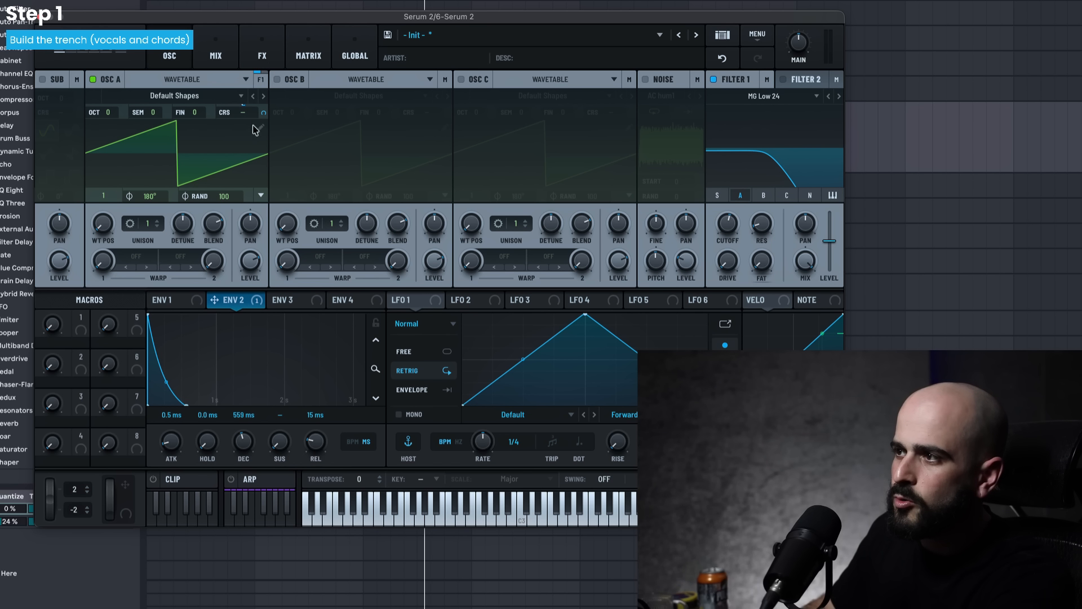
{"action": "left_click_drag", "start_coordinate": [263, 114], "coordinate": [263, 121]}
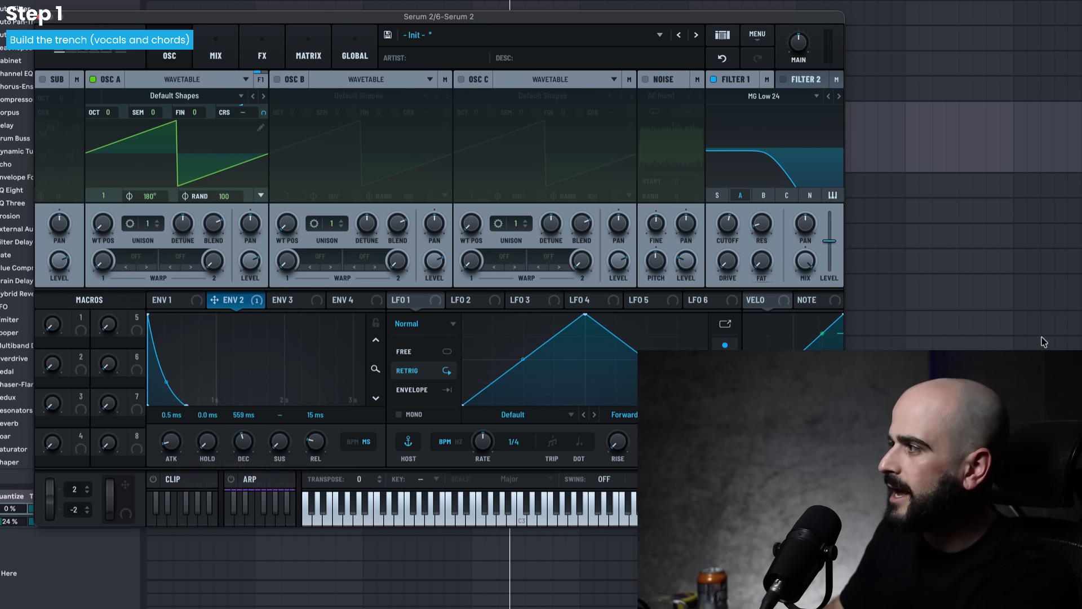
- Move the Serum 2 window clear of the chord clips and raise Filter 1's cutoff past about 2085 Hz during playback
{"action": "key", "text": "space"}
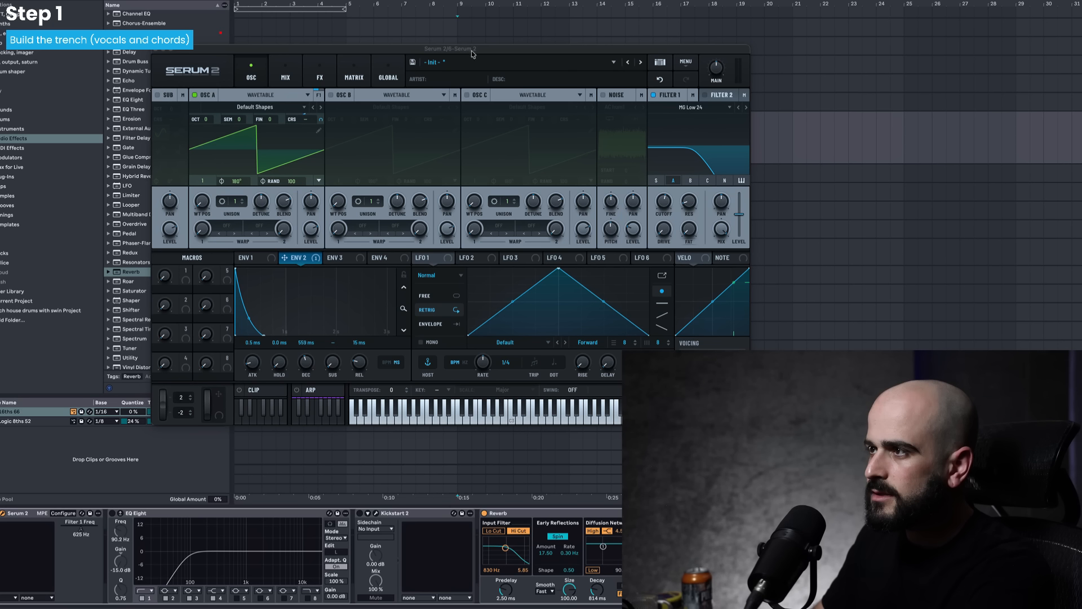
{"action": "left_click_drag", "start_coordinate": [473, 51], "coordinate": [335, 157]}
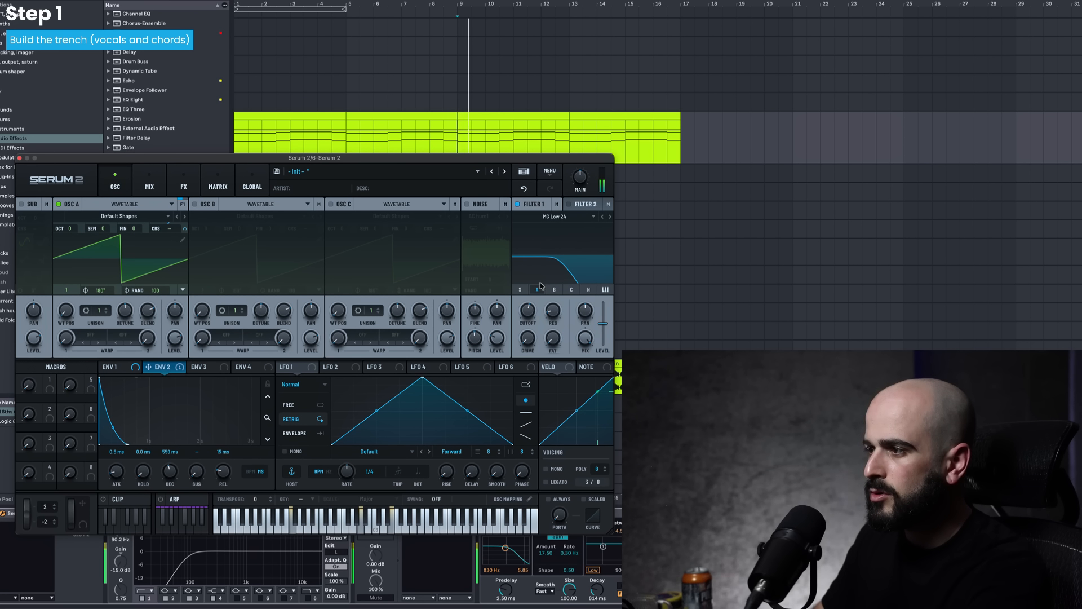
{"action": "left_click_drag", "start_coordinate": [529, 312], "coordinate": [530, 314]}
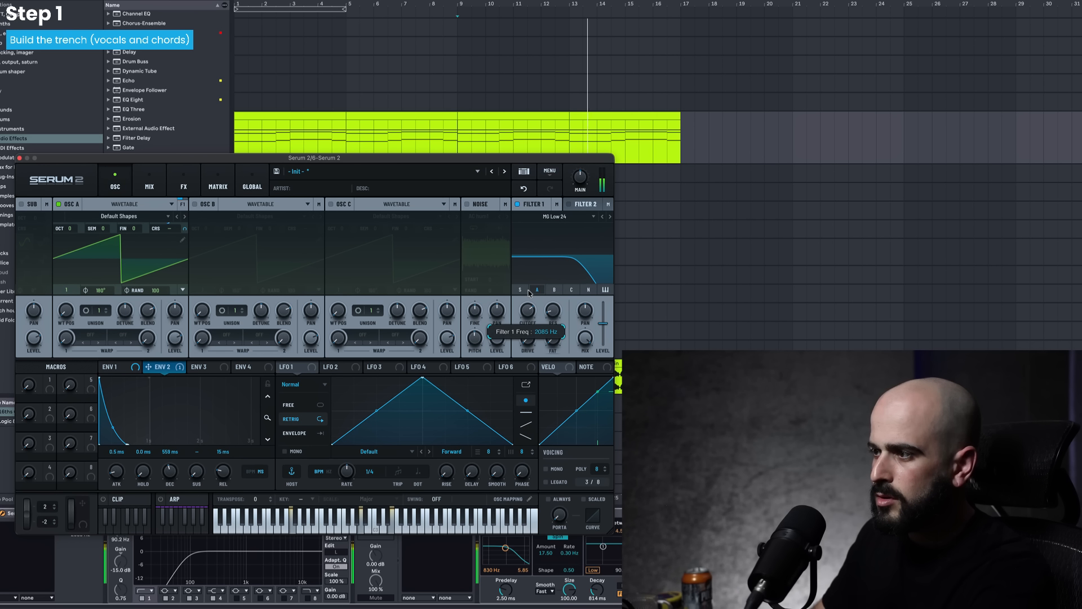
{"action": "left_click_drag", "start_coordinate": [529, 292], "coordinate": [529, 283]}
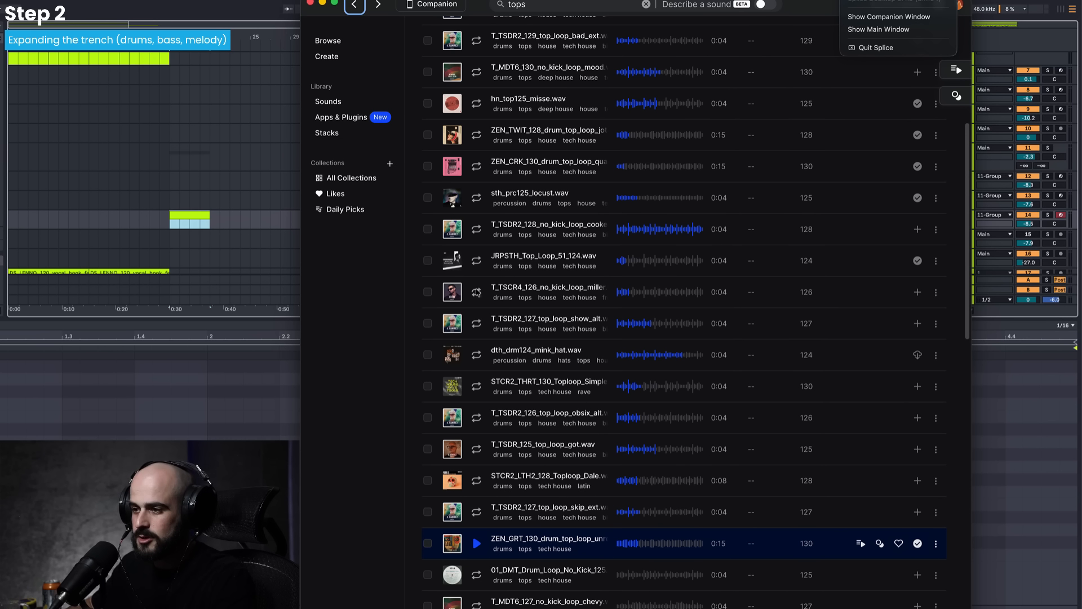
- Hide Splice to return to the project and audition the drum rack's samples one after another
{"action": "key", "text": "super+h"}
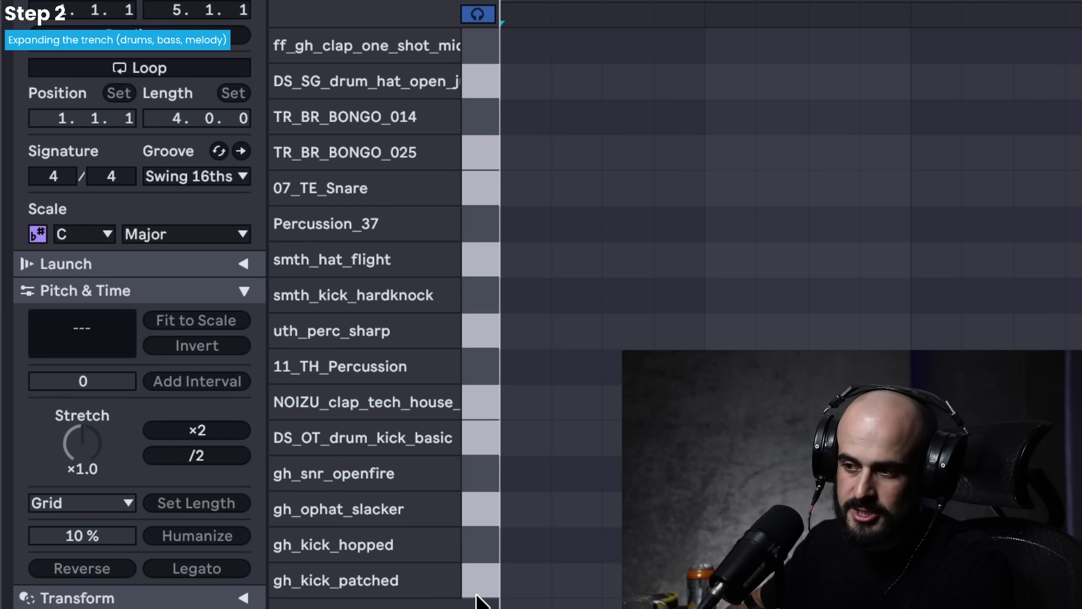
{"action": "left_click_drag", "start_coordinate": [482, 595], "coordinate": [483, 443]}
{"action": "left_click_drag", "start_coordinate": [491, 346], "coordinate": [499, 45]}
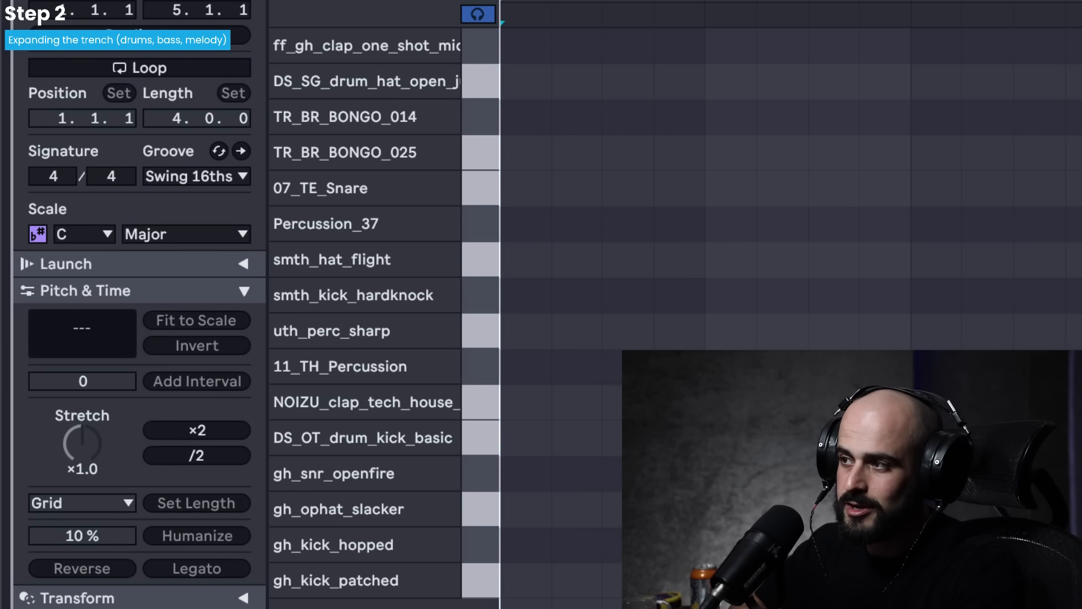
- Place a one-beat DS_OT_drum_kick_basic note on the first beat and duplicate it onto every beat of the clip
{"action": "left_click", "coordinate": [668, 445]}
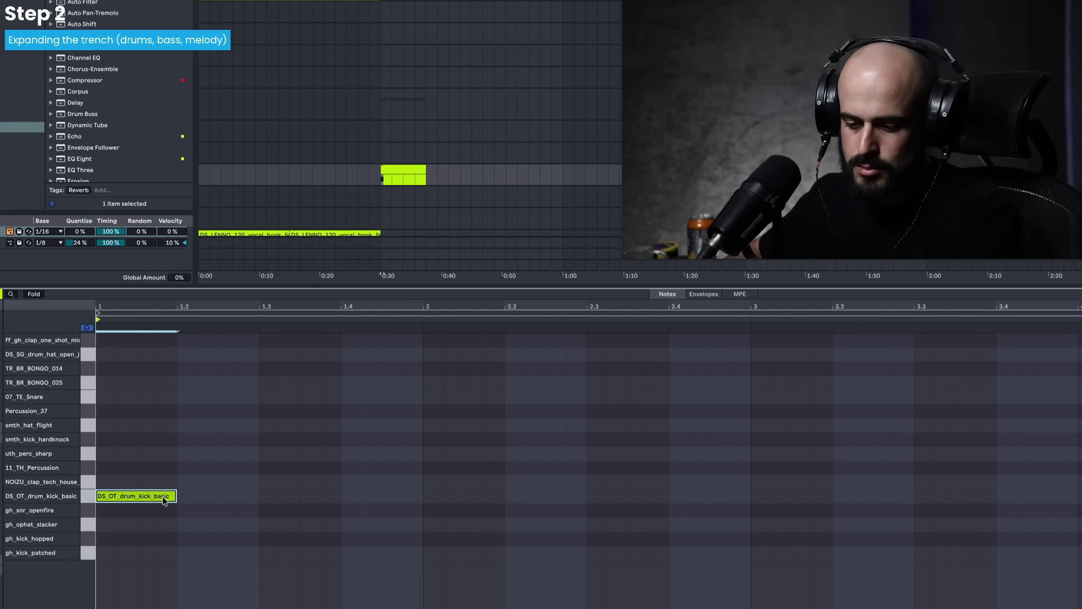
{"action": "key", "text": "ctrl+d"}
{"action": "key", "text": "ctrl+d"}
{"action": "key", "text": "ctrl+d"}
{"action": "key", "text": "ctrl+d"}
{"action": "key", "text": "ctrl+d"}
{"action": "key", "text": "ctrl+d"}
{"action": "key", "text": "ctrl+d"}
{"action": "key", "text": "ctrl+d"}
{"action": "key", "text": "ctrl+d"}
{"action": "key", "text": "ctrl+d"}
{"action": "key", "text": "ctrl+d"}
{"action": "key", "text": "ctrl+d"}
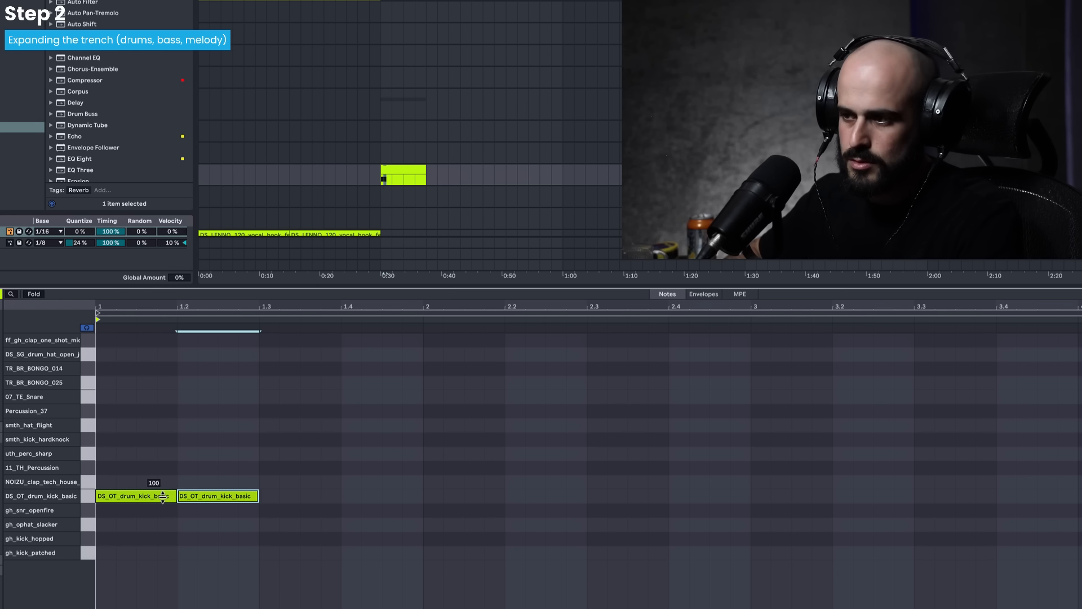
- Add DS_SG_drum_hat_open hits on the offbeats of bar 1 and duplicate the pattern across the remaining bars
{"action": "left_click", "coordinate": [146, 340]}
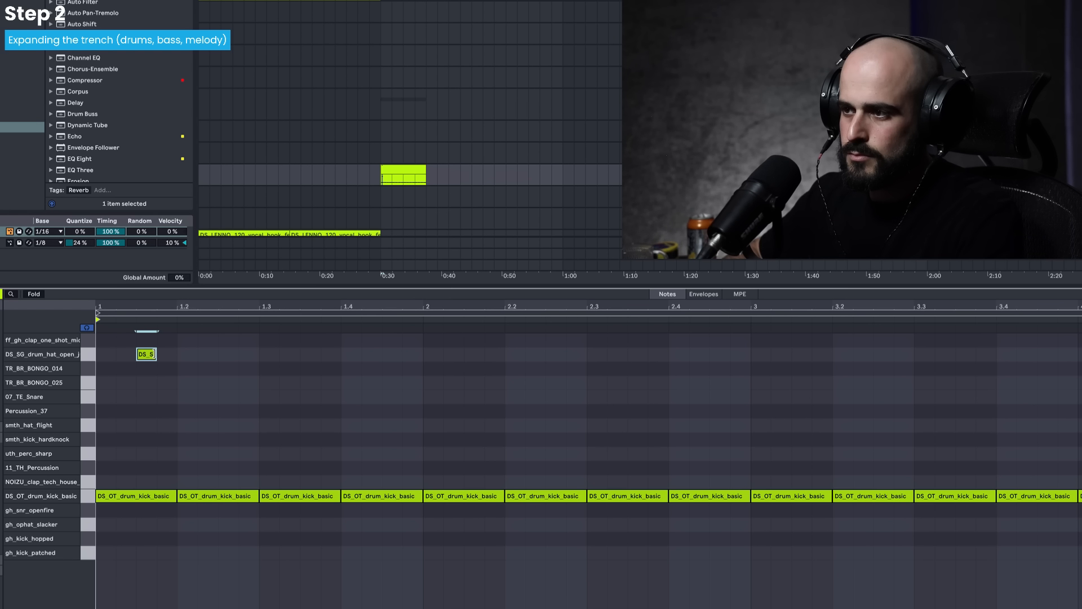
{"action": "left_click", "coordinate": [236, 358]}
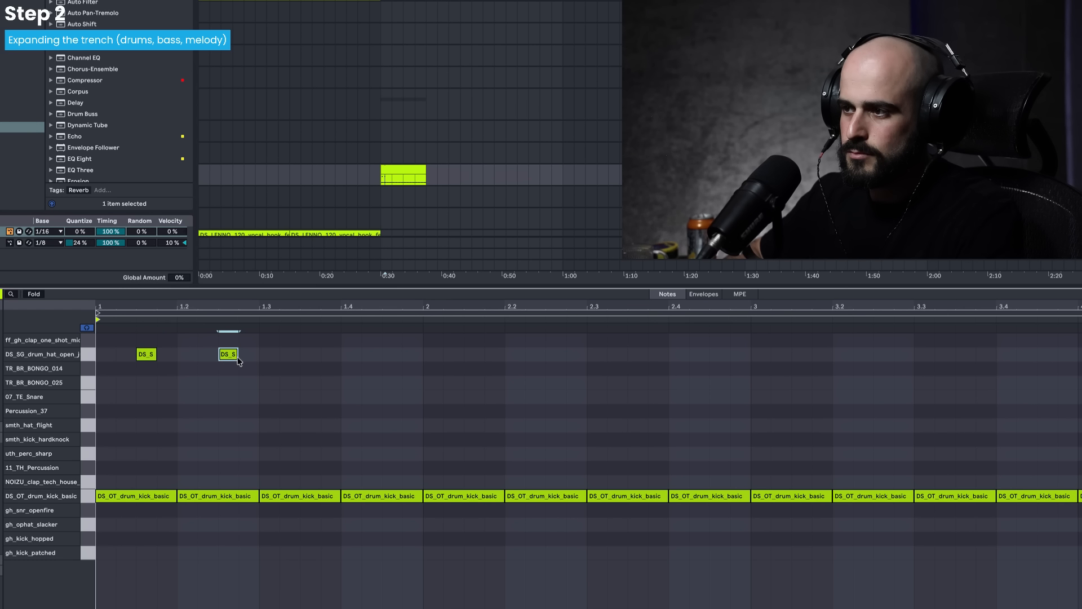
{"action": "key", "text": "ctrl+d"}
{"action": "left_click_drag", "start_coordinate": [403, 519], "coordinate": [147, 330]}
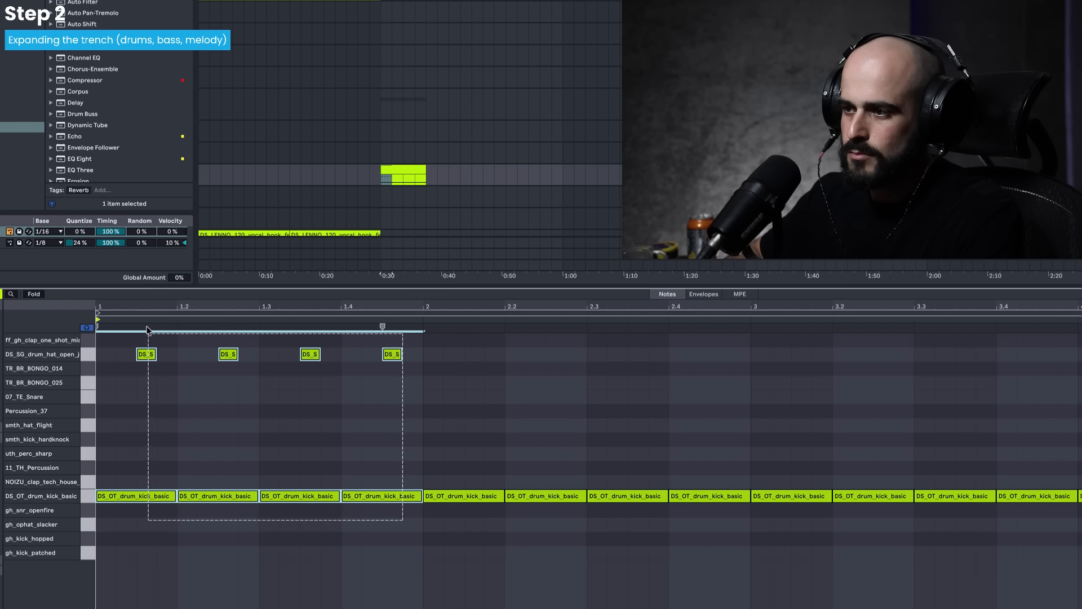
{"action": "key", "text": "ctrl+d"}
{"action": "key", "text": "ctrl+d"}
- Add smth_kick_hardknock hits at 1.1.4, 1.2.3, 1.3.3 and 1.4.3
{"action": "left_click", "coordinate": [166, 439]}
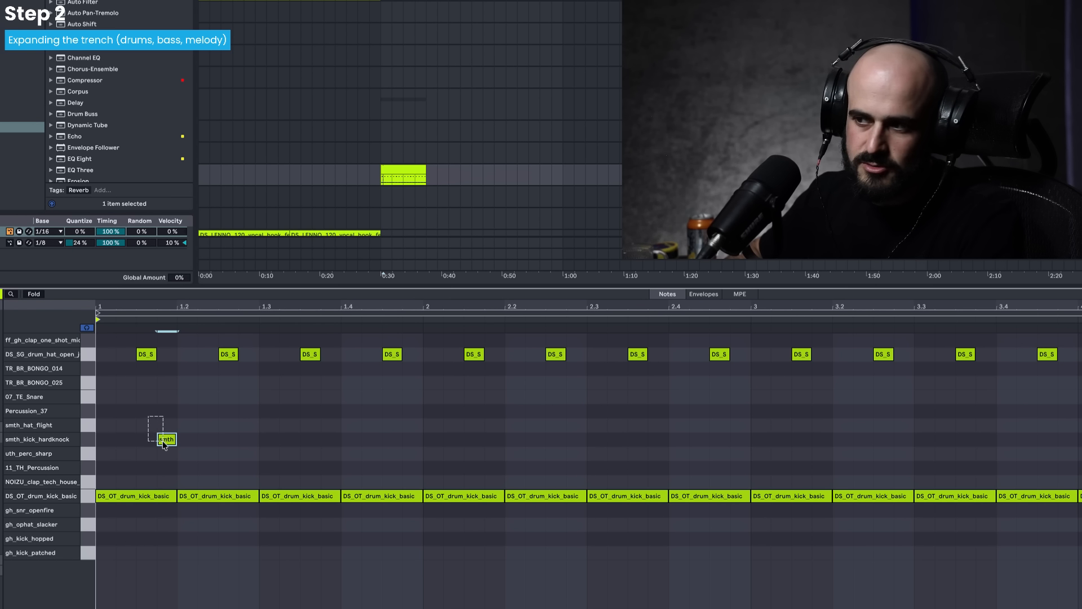
{"action": "left_click", "coordinate": [231, 441]}
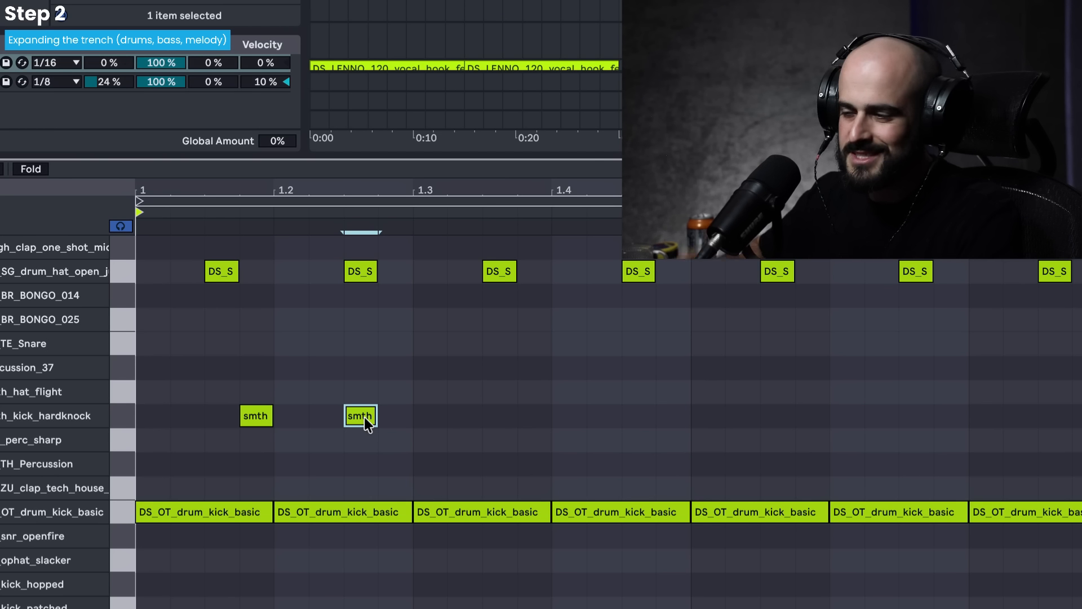
{"action": "left_click", "coordinate": [498, 416]}
{"action": "left_click", "coordinate": [635, 420]}
{"action": "key", "text": "space"}
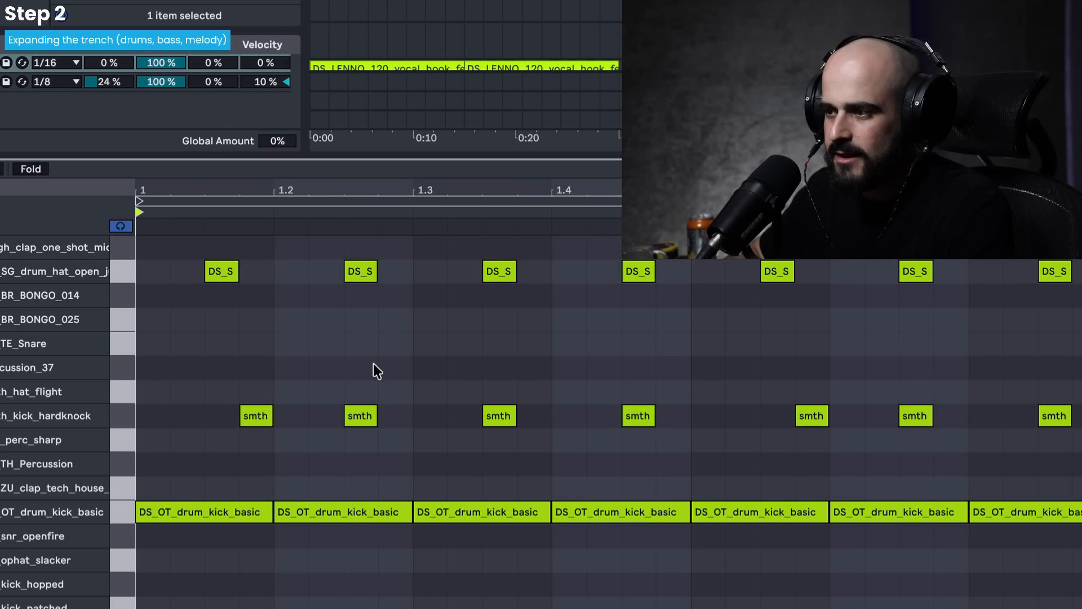
- Add a Percussion_37 hit at 1.2.3 and play back the drum pattern
{"action": "left_click", "coordinate": [361, 367]}
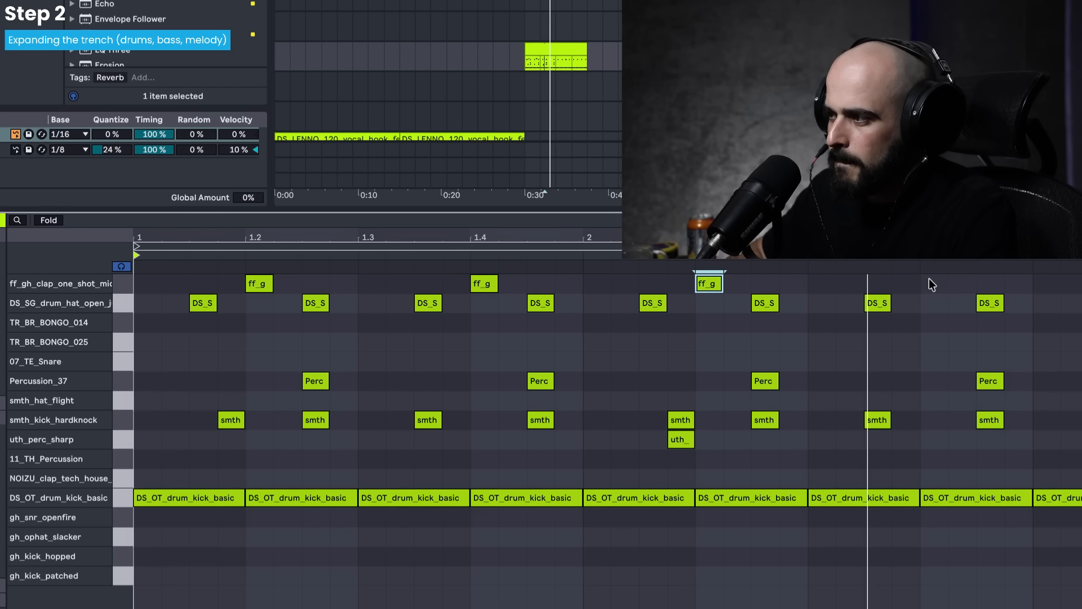
{"action": "left_click", "coordinate": [934, 283]}
{"action": "key", "text": "space"}
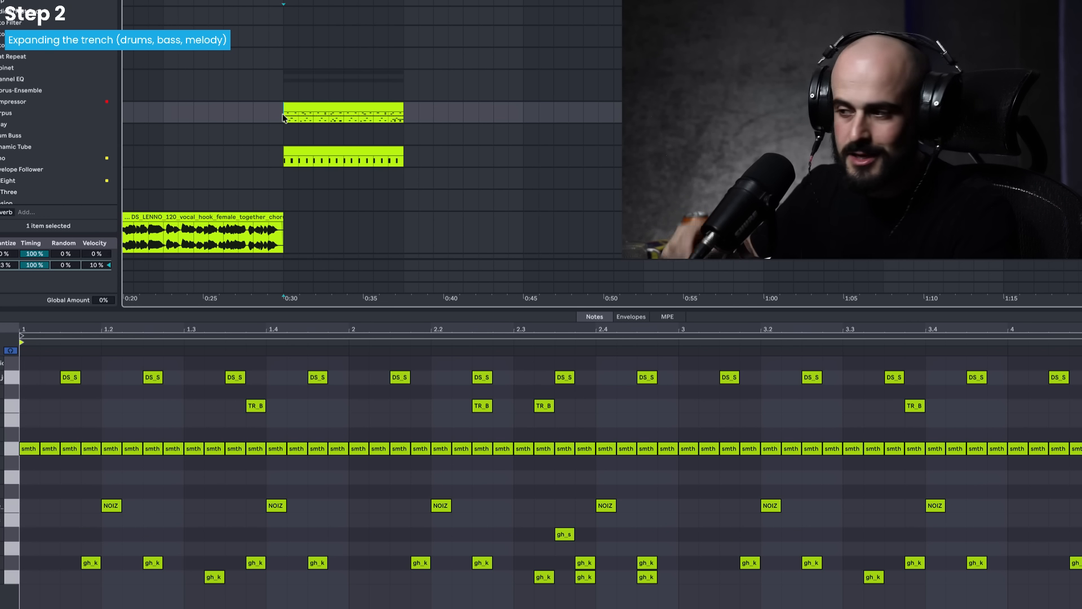
{"action": "key", "text": "space"}
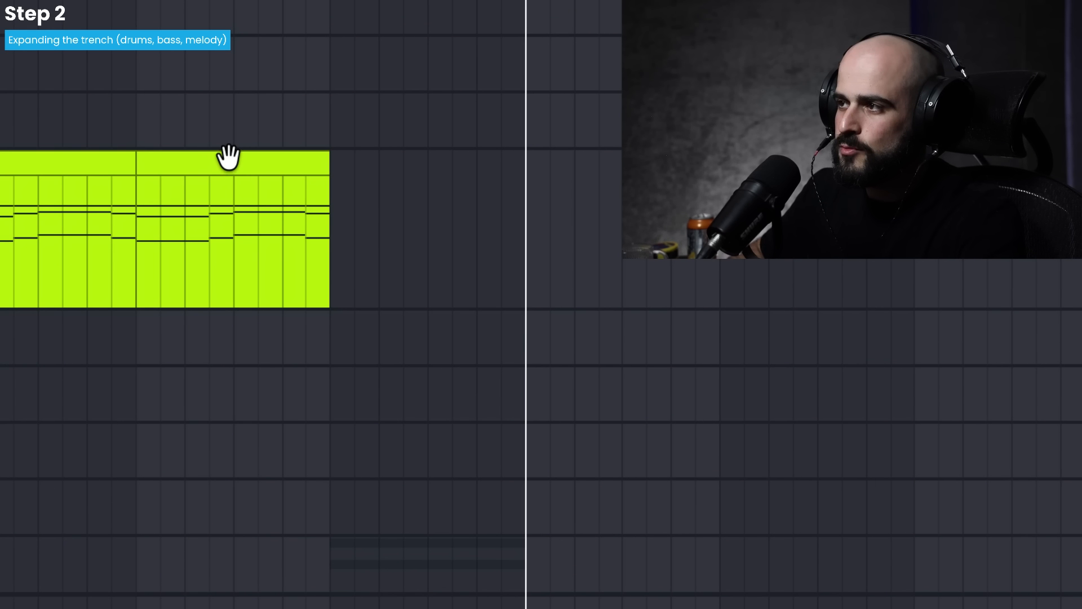
- Duplicate the last chord clip over the drum section, play the parts together, and close the Kickstart 2 window
{"action": "left_click", "coordinate": [228, 159]}
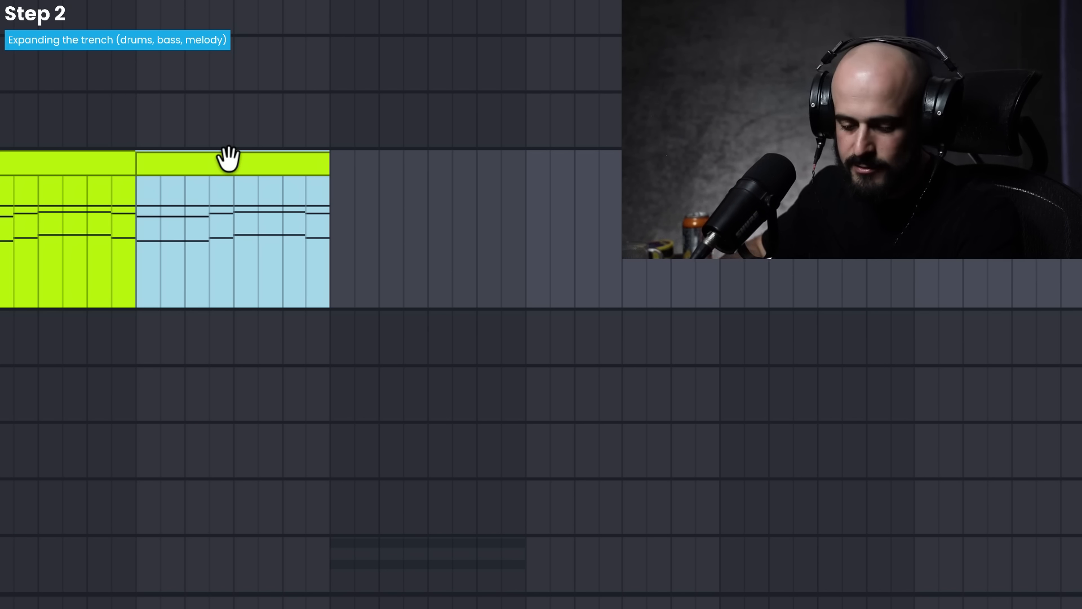
{"action": "key", "text": "ctrl+b"}
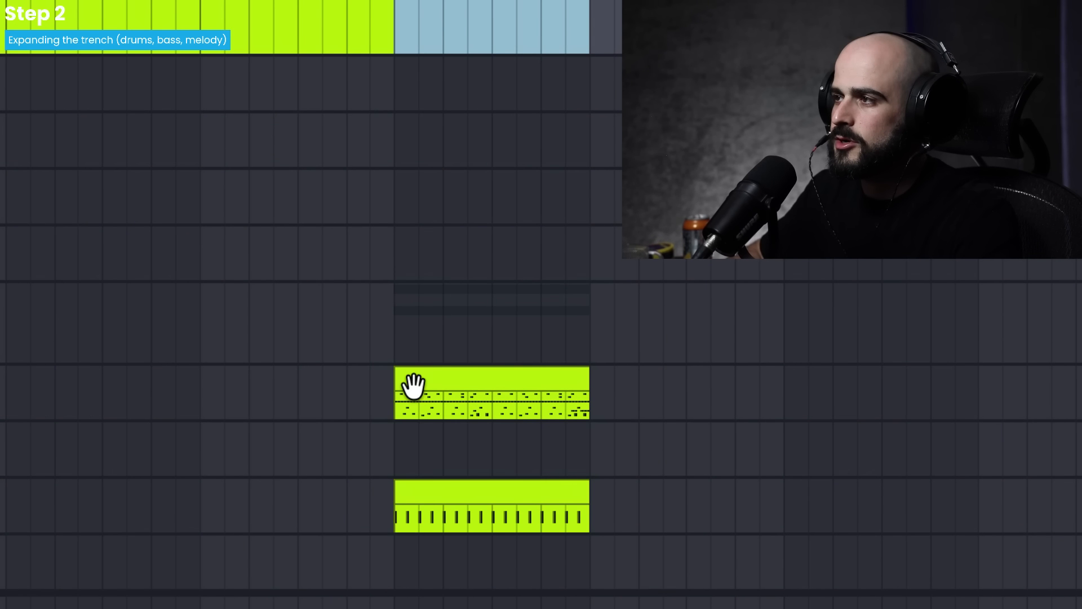
{"action": "left_click", "coordinate": [405, 136]}
{"action": "key", "text": "space"}
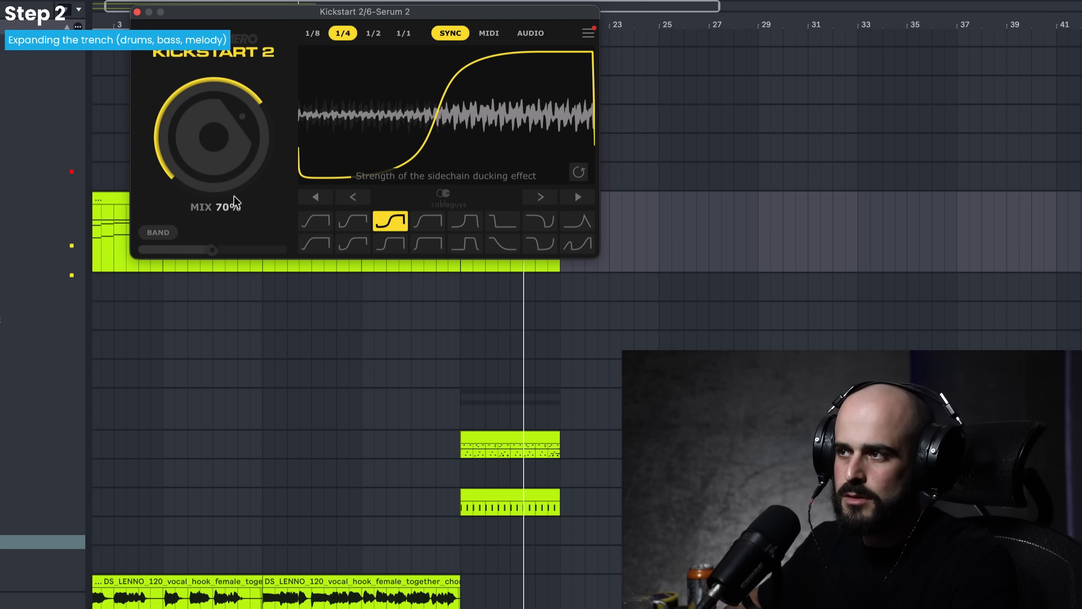
{"action": "left_click", "coordinate": [138, 12]}
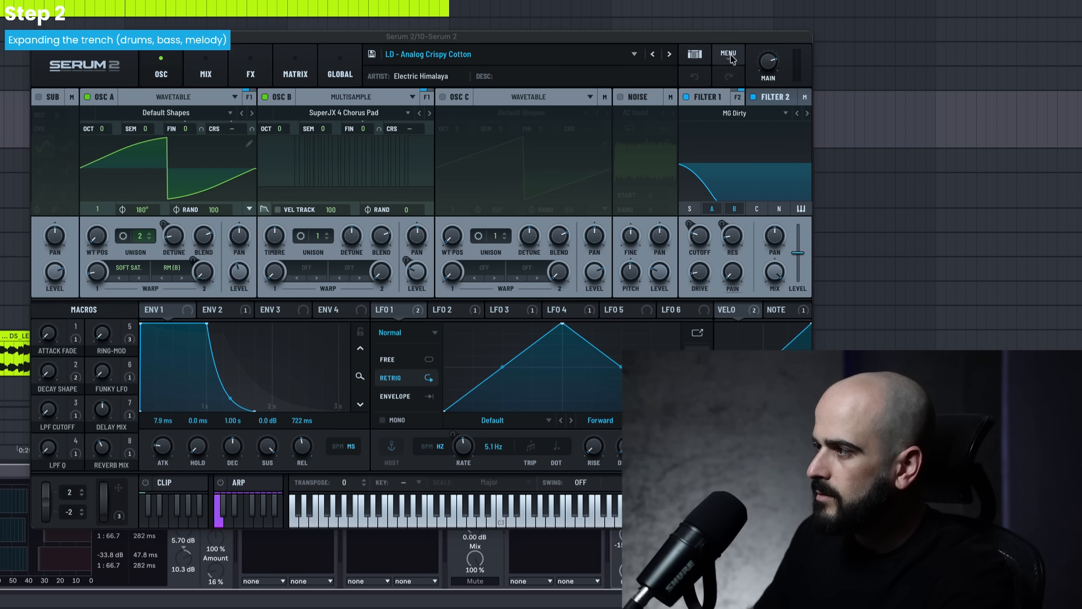
- Reset the Serum 2 patch on track 10 to Init
{"action": "left_click", "coordinate": [728, 53]}
{"action": "left_click", "coordinate": [739, 129]}
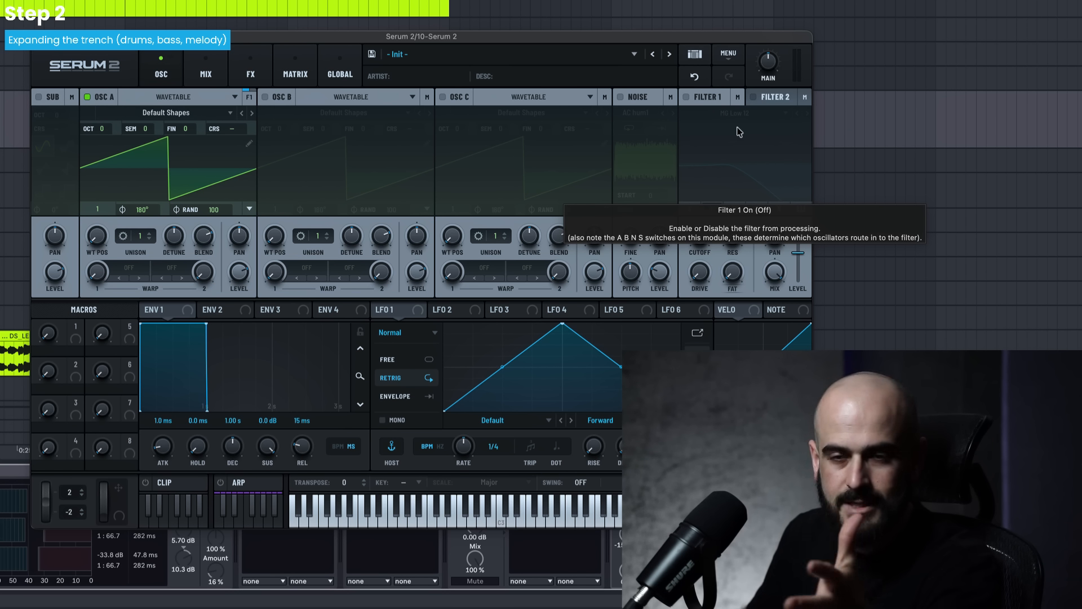
- Load the LD - Analog Crispy Cotton preset and lower Envelope 1's sustain to -∞ dB
{"action": "left_click", "coordinate": [577, 55]}
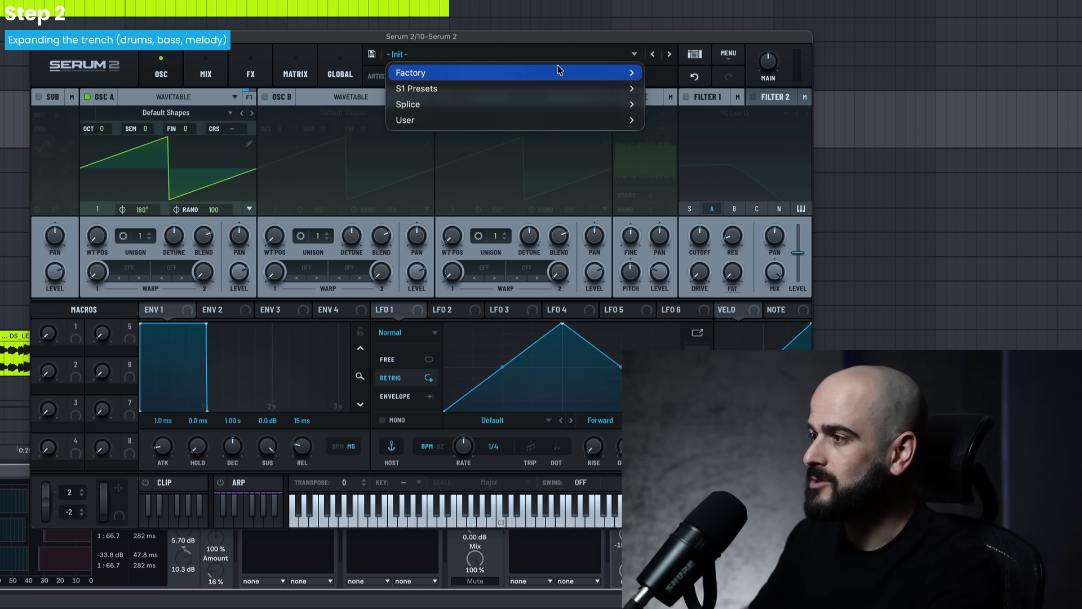
{"action": "mouse_move", "coordinate": [557, 67]}
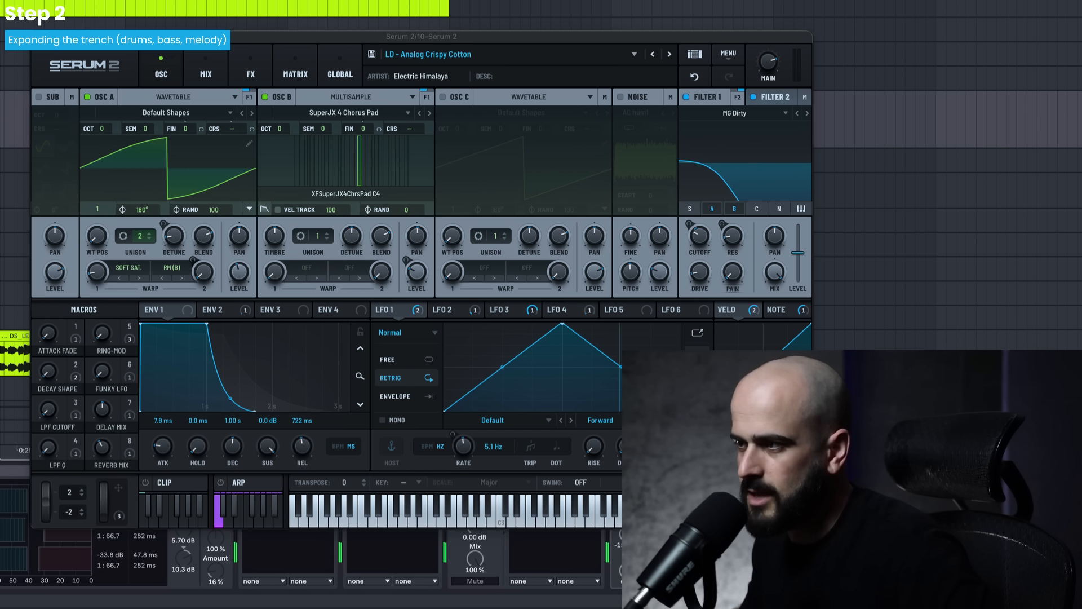
{"action": "left_click", "coordinate": [267, 455]}
{"action": "left_click_drag", "start_coordinate": [267, 456], "coordinate": [266, 485]}
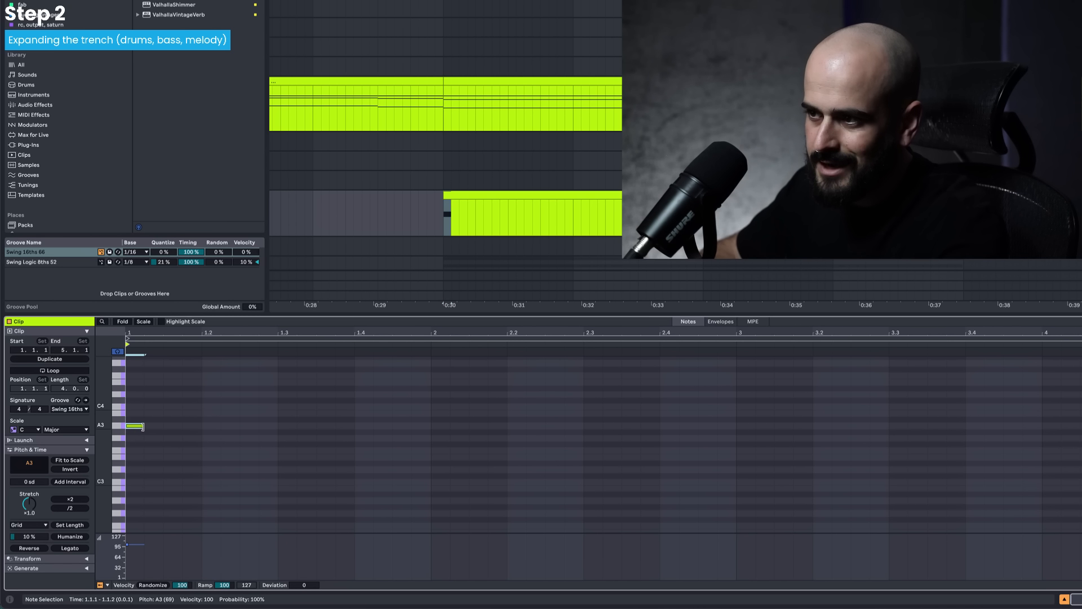
- Extend the opening A3 note to three sixteenths, repeat it through bar 1, and trim the last copy to end at bar 2
{"action": "left_click", "coordinate": [163, 427]}
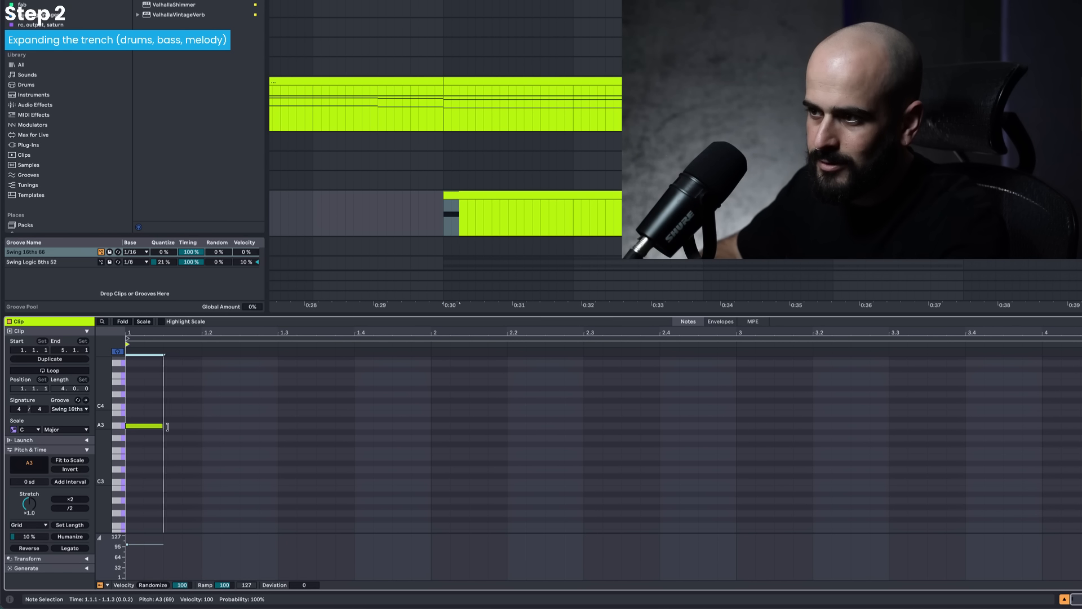
{"action": "left_click_drag", "start_coordinate": [163, 427], "coordinate": [168, 426]}
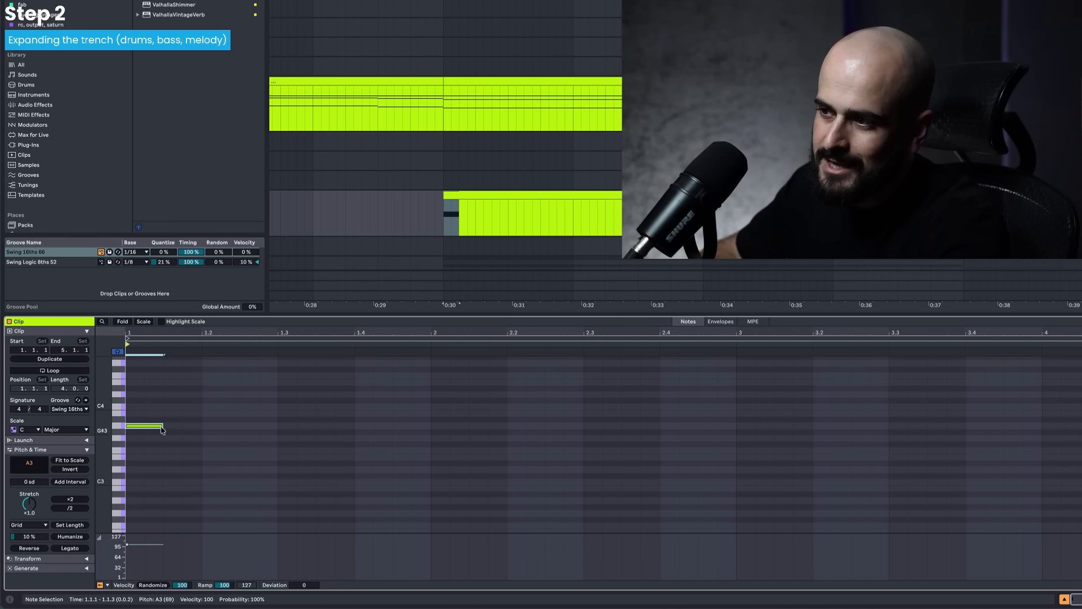
{"action": "left_click_drag", "start_coordinate": [163, 429], "coordinate": [179, 429]}
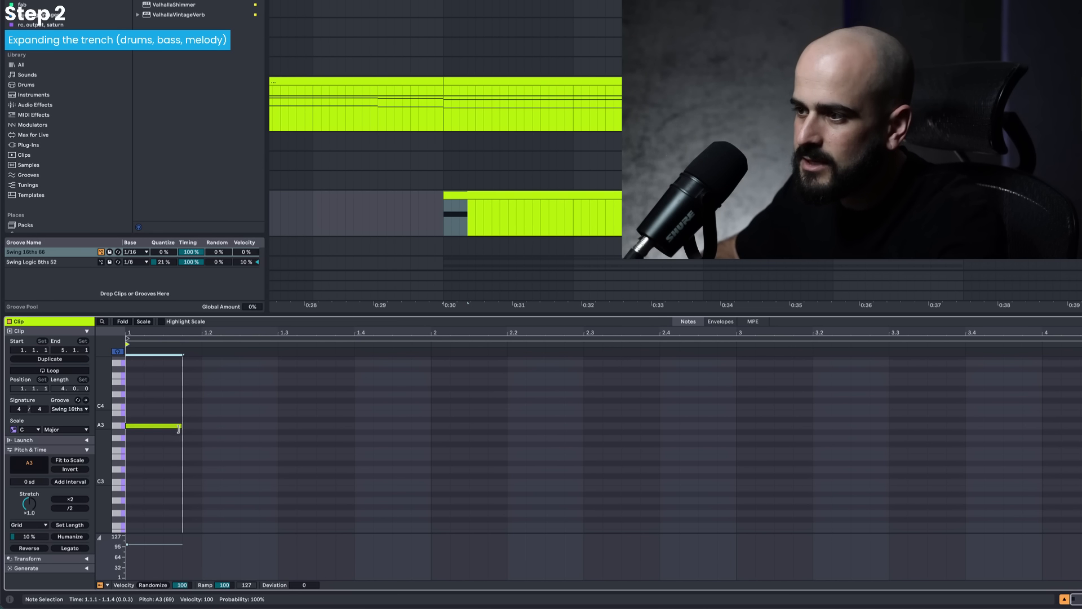
{"action": "key", "text": "ctrl+d"}
{"action": "key", "text": "ctrl+d"}
{"action": "key", "text": "ctrl+d"}
{"action": "key", "text": "ctrl+d"}
{"action": "key", "text": "ctrl+d"}
{"action": "key", "text": "ctrl+d"}
{"action": "key", "text": "ctrl+d"}
{"action": "key", "text": "ctrl+d"}
{"action": "key", "text": "ctrl+d"}
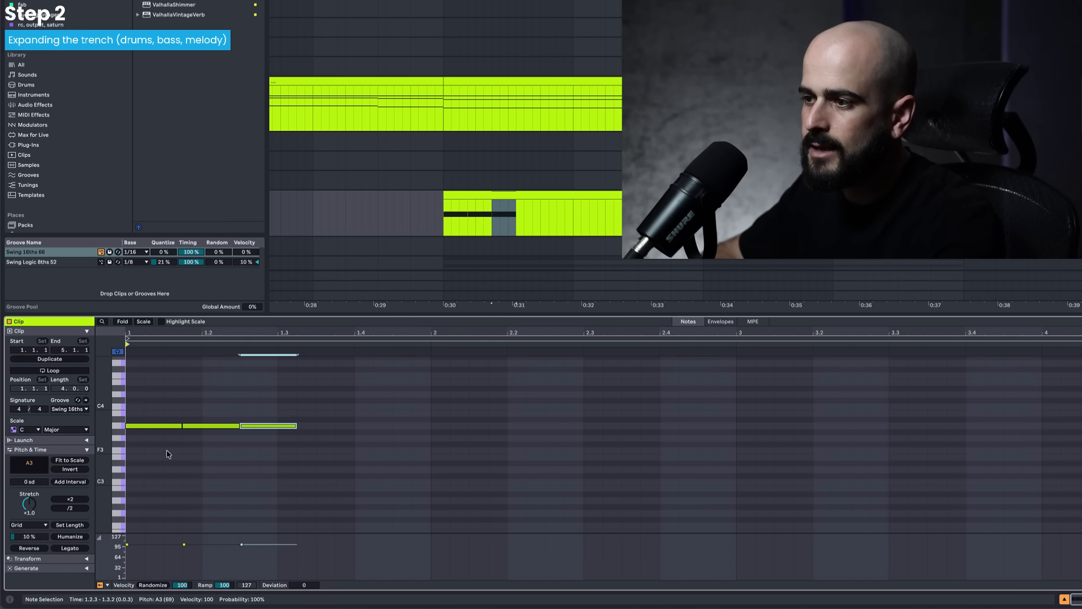
{"action": "left_click_drag", "start_coordinate": [468, 427], "coordinate": [431, 427]}
- Duplicate the notes through bar 2, raise the final copies to B3 and C4, and trim the C4 note to end at bar 3
{"action": "left_click_drag", "start_coordinate": [594, 442], "coordinate": [496, 427]}
{"action": "key", "text": "ctrl+d"}
{"action": "left_click_drag", "start_coordinate": [691, 444], "coordinate": [650, 416]}
{"action": "left_click_drag", "start_coordinate": [735, 427], "coordinate": [734, 410]}
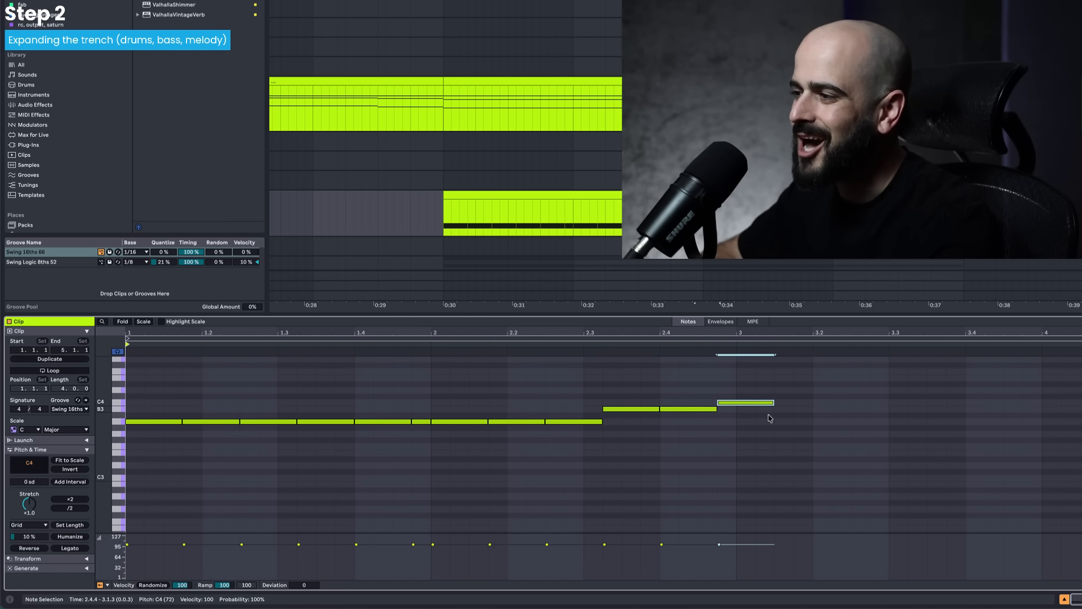
{"action": "scroll", "coordinate": [775, 418], "scroll_direction": "up", "scroll_amount": 1}
{"action": "left_click_drag", "start_coordinate": [773, 418], "coordinate": [742, 420]}
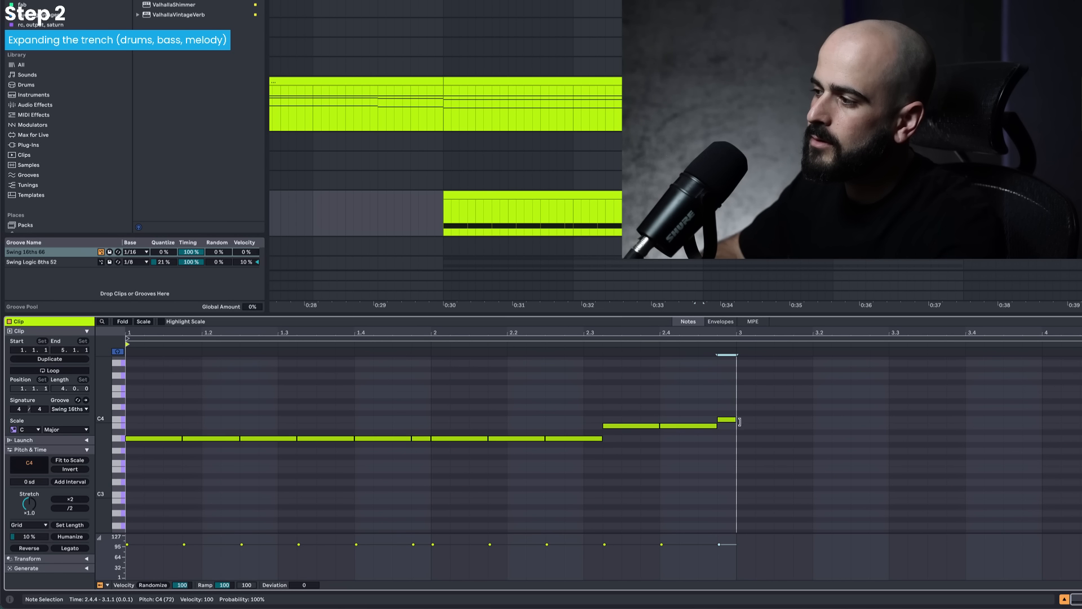
- Duplicate the run of A3 notes and move the copies to C4, starting at bar 3
{"action": "left_click_drag", "start_coordinate": [624, 479], "coordinate": [154, 434]}
{"action": "key", "text": "ctrl+d"}
{"action": "left_click_drag", "start_coordinate": [652, 444], "coordinate": [767, 426]}
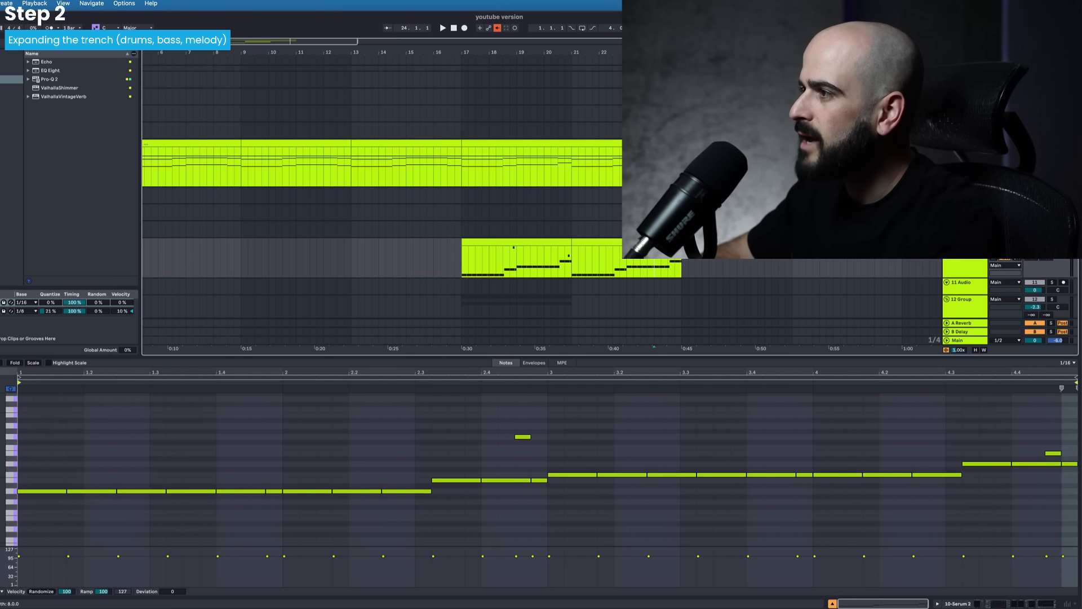
- In the second melody clip, lower bar 4's opening notes to B3, duplicate them to the clip's end, and drop selected ending notes below A3
{"action": "left_click", "coordinate": [648, 143]}
{"action": "left_click", "coordinate": [631, 260]}
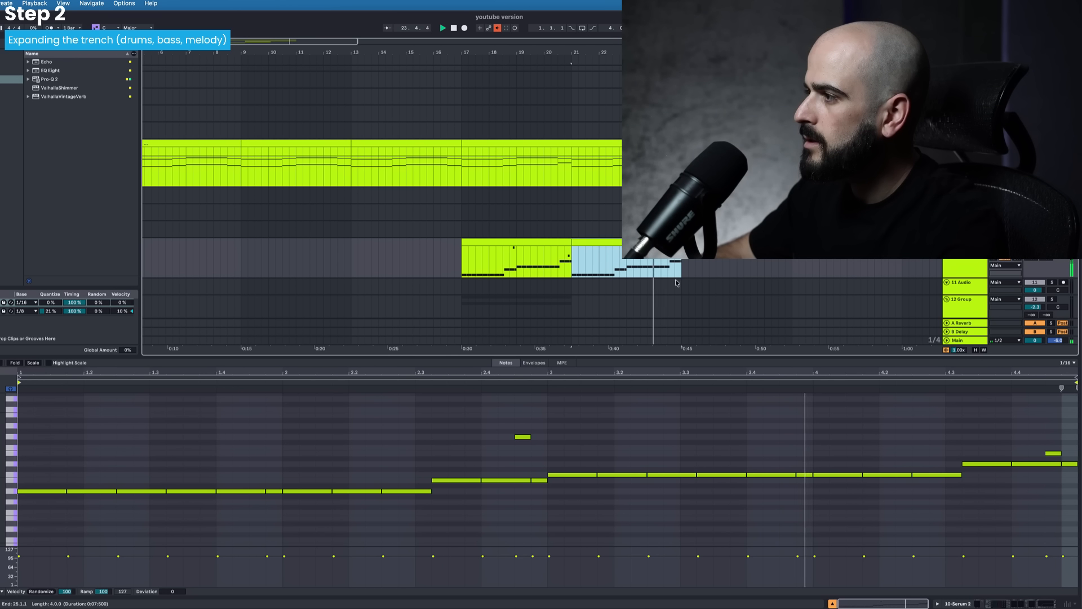
{"action": "scroll", "coordinate": [758, 448], "scroll_direction": "down", "scroll_amount": 1}
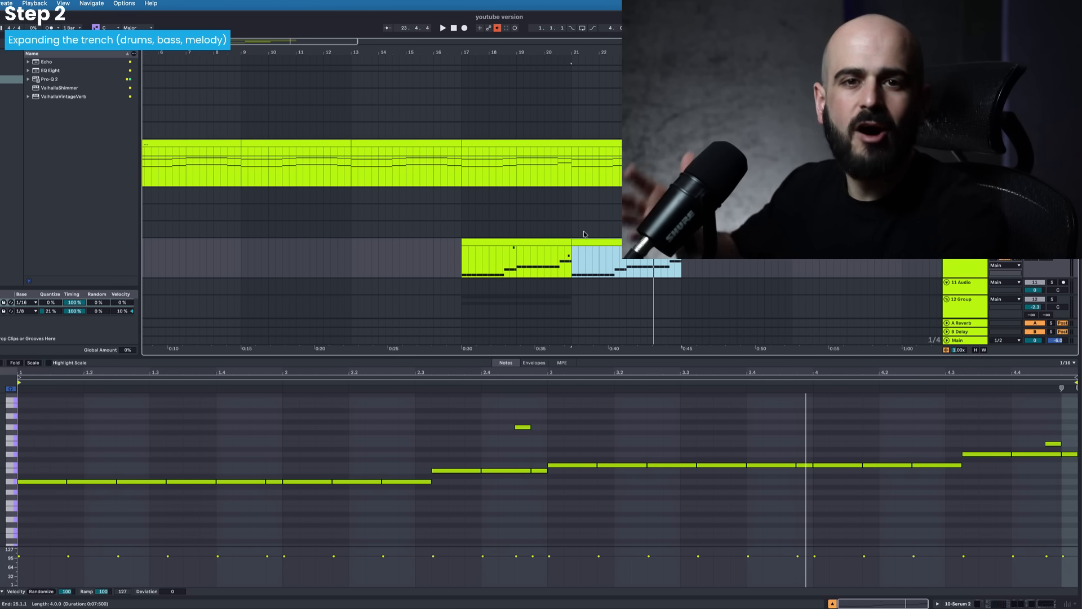
{"action": "left_click", "coordinate": [531, 239]}
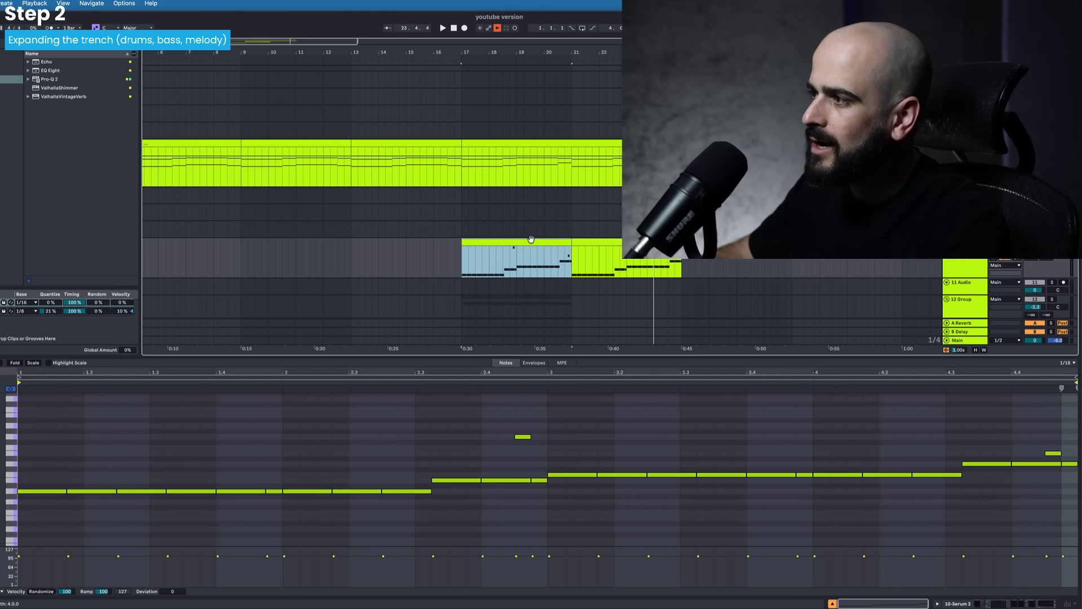
{"action": "left_click", "coordinate": [592, 242]}
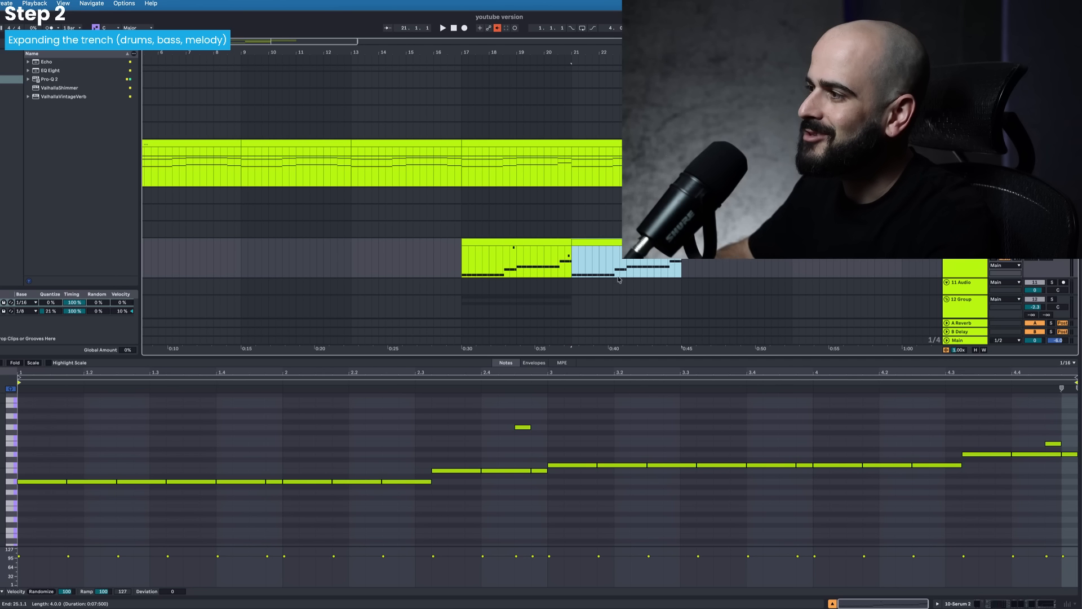
{"action": "left_click_drag", "start_coordinate": [838, 455], "coordinate": [937, 509]}
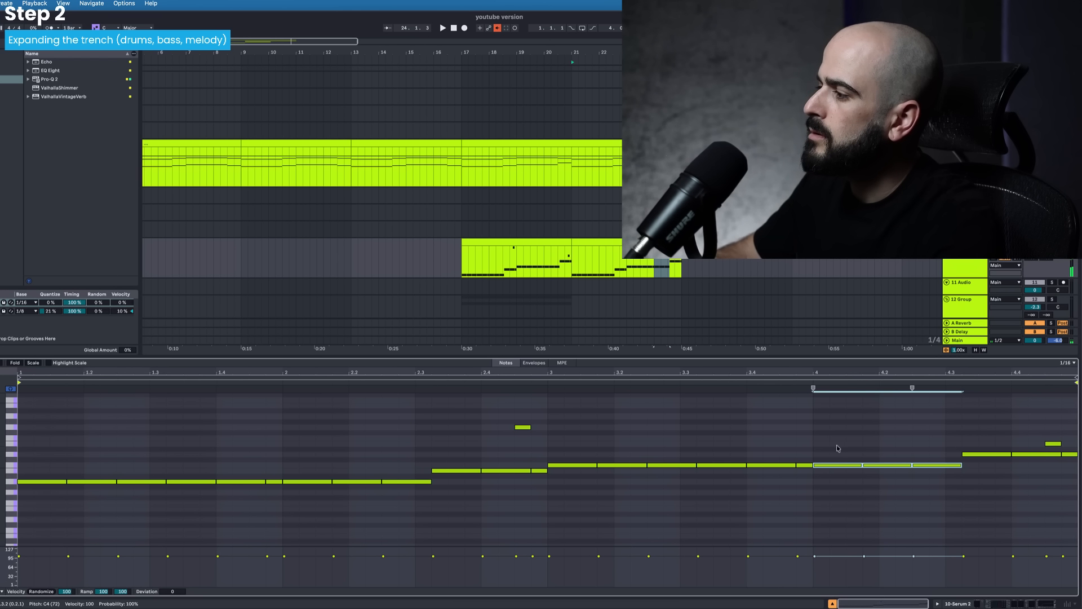
{"action": "key", "text": "Down"}
{"action": "key", "text": "ctrl+d"}
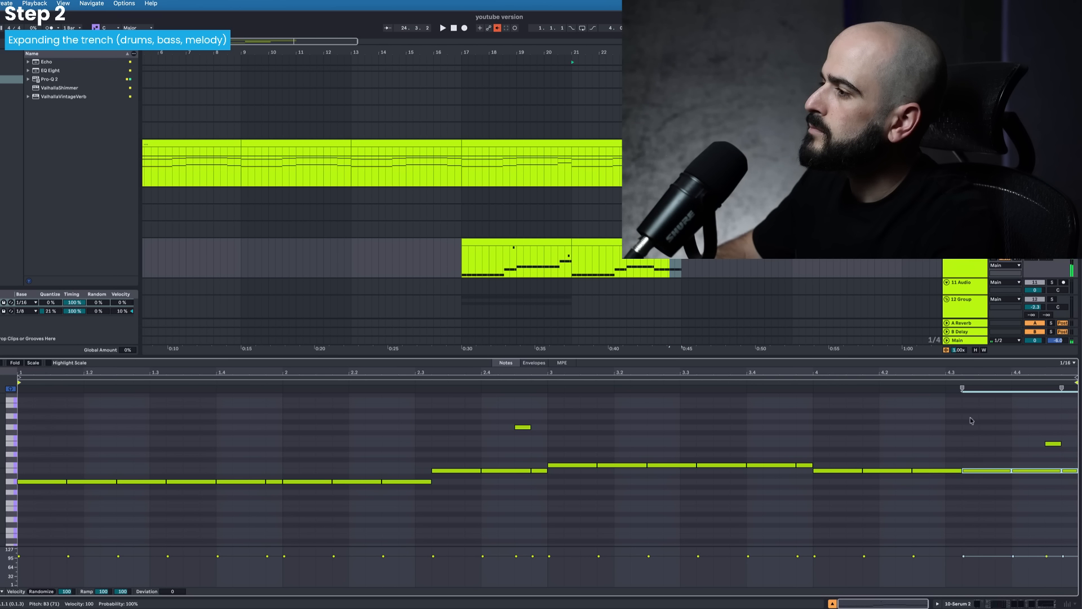
{"action": "left_click_drag", "start_coordinate": [995, 470], "coordinate": [998, 495]}
{"action": "left_click_drag", "start_coordinate": [1054, 447], "coordinate": [1055, 495]}
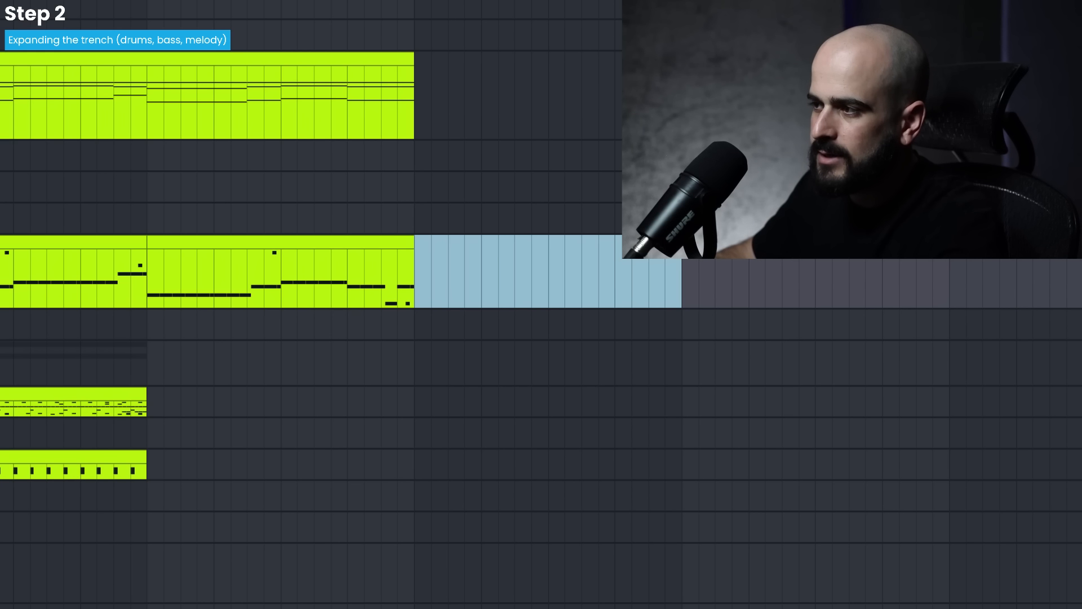
- Duplicate both drum rack clips so the drum pattern runs from bar 17 to bar 25
{"action": "left_click", "coordinate": [73, 394]}
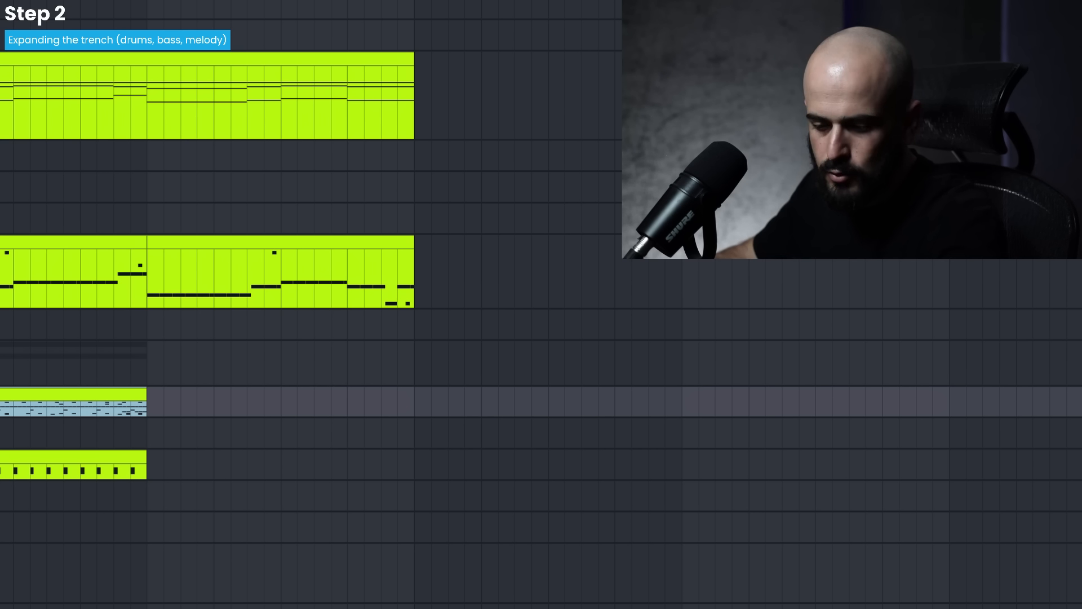
{"action": "key", "text": "ctrl+b"}
{"action": "left_click", "coordinate": [73, 457]}
{"action": "key", "text": "ctrl+d"}
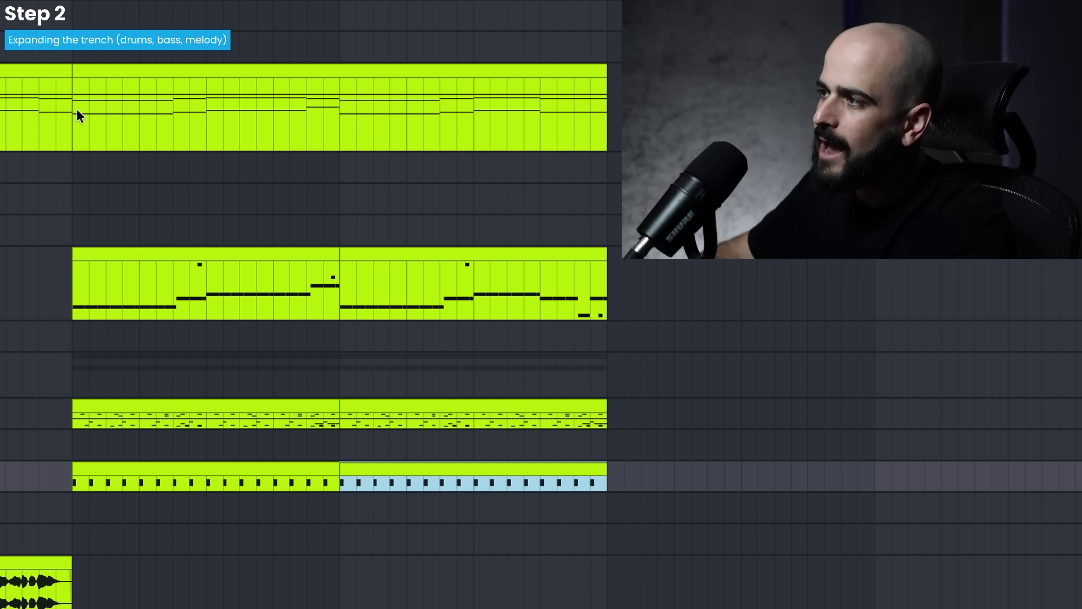
- Select the chord, melody and drum clips from bar 17 to bar 25 and play the section
{"action": "left_click_drag", "start_coordinate": [114, 118], "coordinate": [608, 471]}
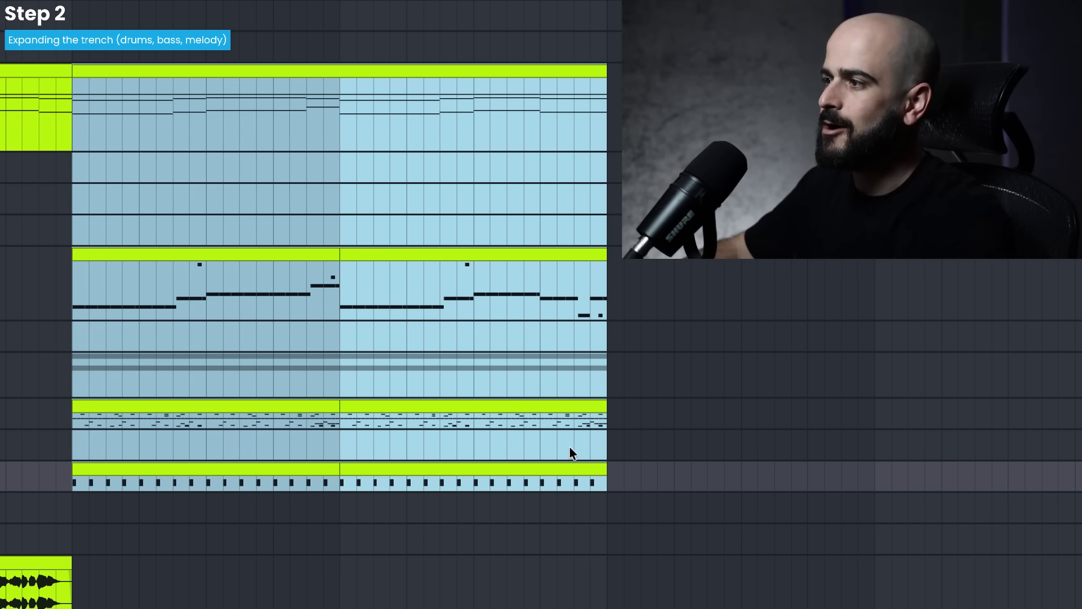
{"action": "left_click", "coordinate": [64, 265]}
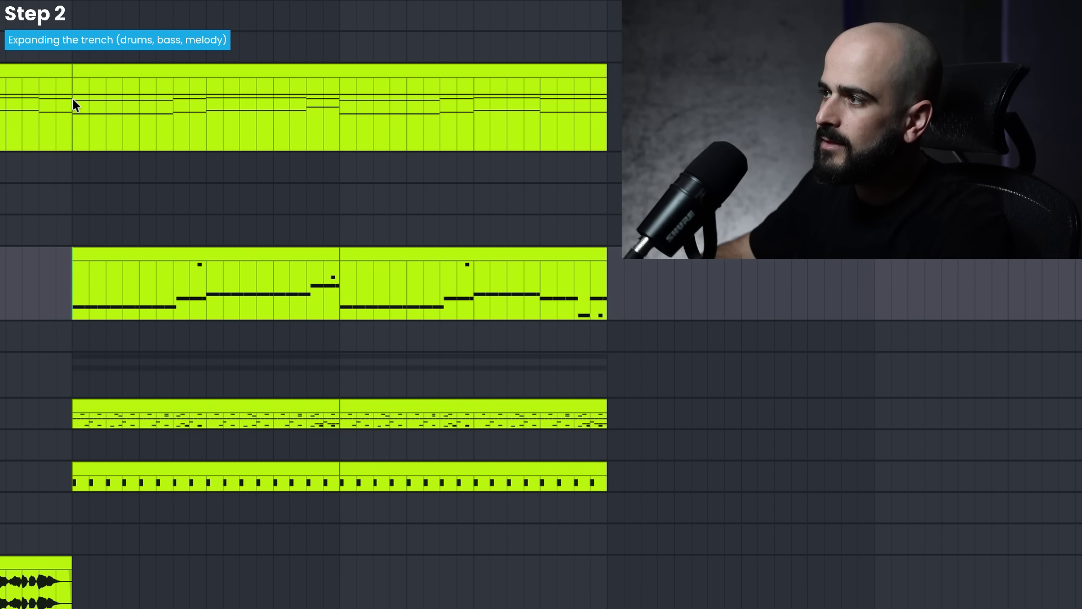
{"action": "left_click_drag", "start_coordinate": [72, 99], "coordinate": [608, 495]}
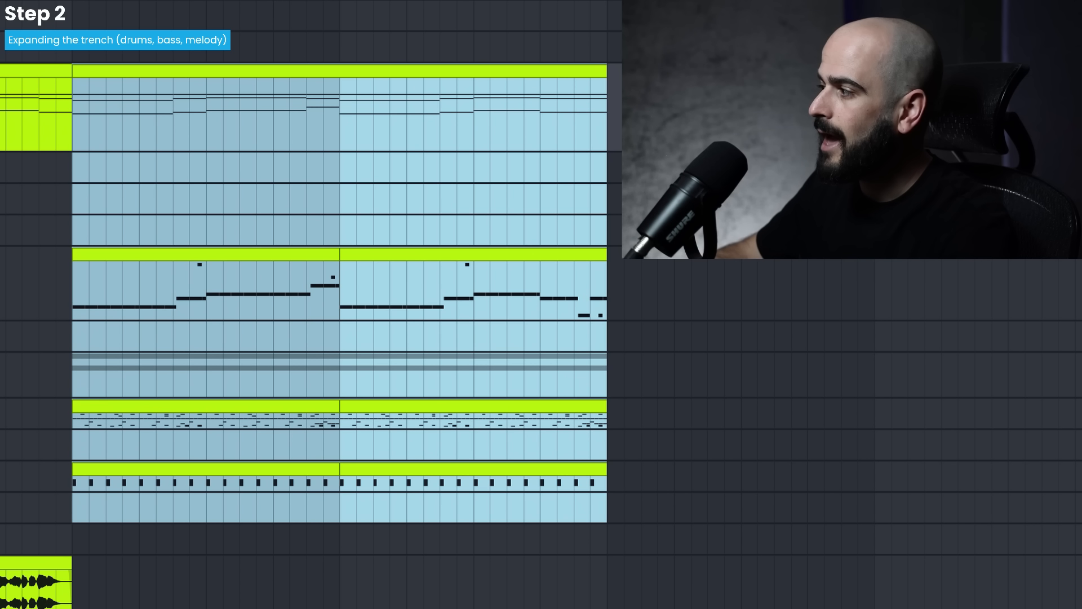
{"action": "left_click", "coordinate": [1076, 508]}
{"action": "key", "text": "space"}
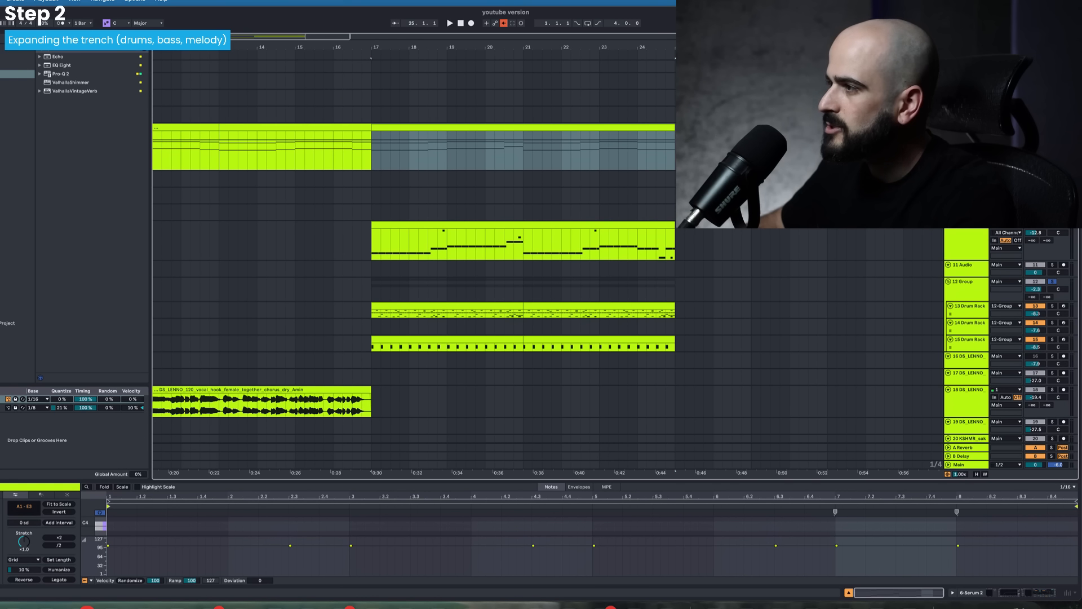
- Duplicate the Serum 2 chord track and delete all the copied clips before bar 17
{"action": "right_click", "coordinate": [967, 129]}
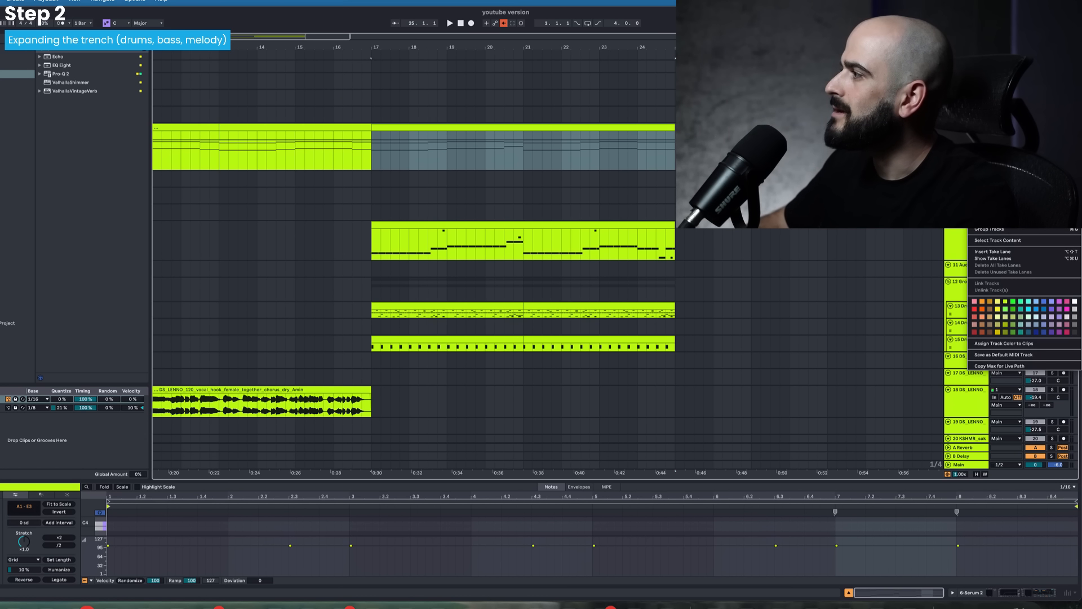
{"action": "left_click", "coordinate": [987, 148]}
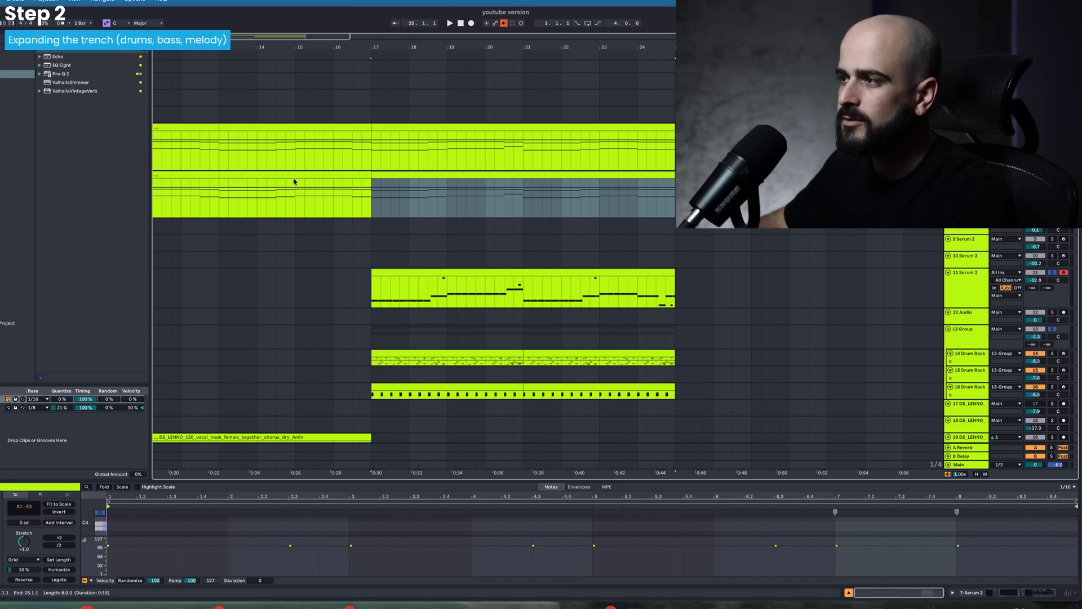
{"action": "scroll", "coordinate": [294, 179], "scroll_direction": "left", "scroll_amount": 2}
{"action": "scroll", "coordinate": [297, 180], "scroll_direction": "down", "scroll_amount": 3}
{"action": "scroll", "coordinate": [323, 174], "scroll_direction": "left", "scroll_amount": 3}
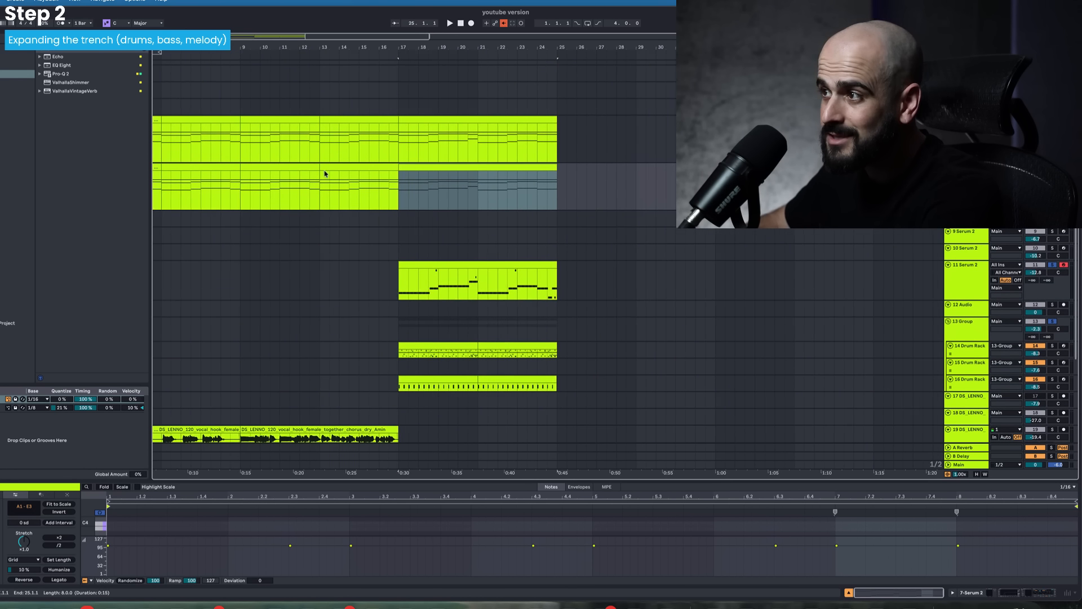
{"action": "scroll", "coordinate": [329, 173], "scroll_direction": "up", "scroll_amount": 1}
{"action": "left_click", "coordinate": [429, 196]}
{"action": "key", "text": "Delete"}
{"action": "left_click_drag", "start_coordinate": [409, 213], "coordinate": [89, 220]}
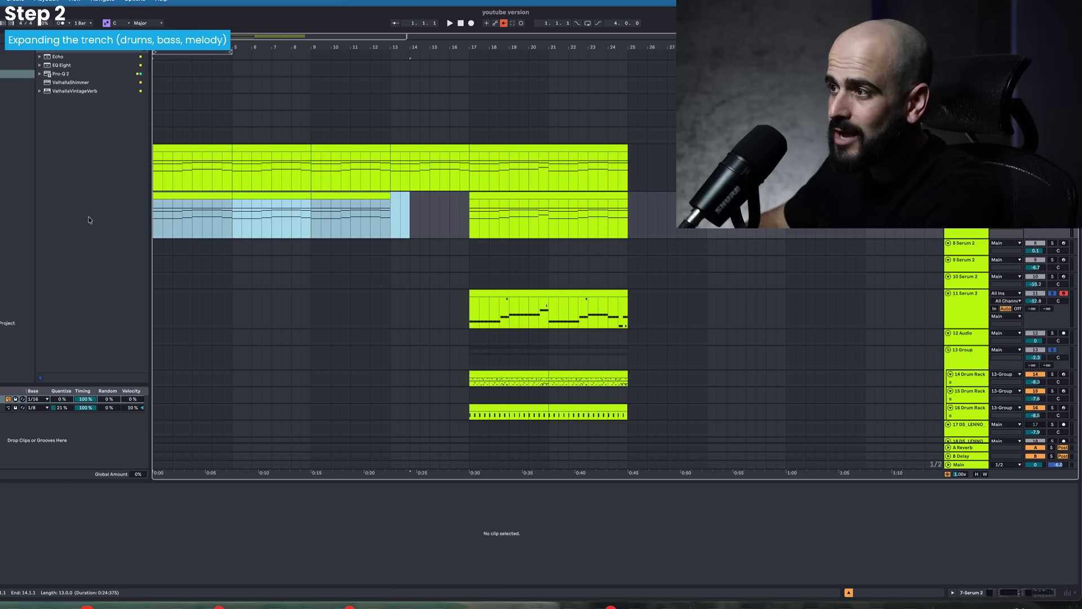
{"action": "key", "text": "Delete"}
- Open the duplicated clip at bar 17 in an enlarged note editor and delete the upper chord notes, keeping only the lowest bass notes
{"action": "left_click", "coordinate": [524, 194]}
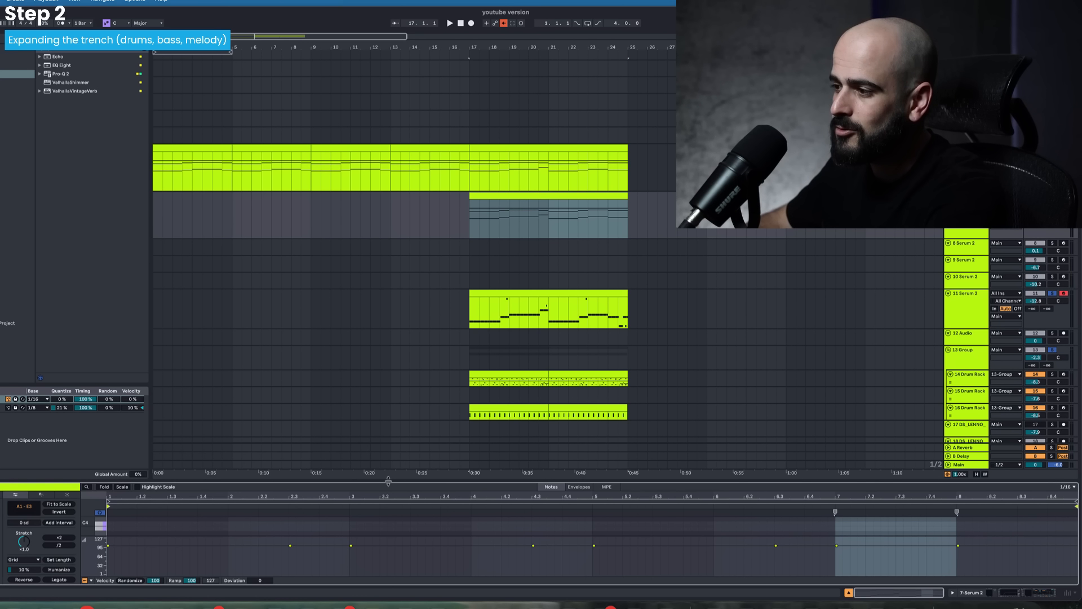
{"action": "left_click_drag", "start_coordinate": [451, 481], "coordinate": [511, 233]}
{"action": "left_click_drag", "start_coordinate": [172, 288], "coordinate": [1006, 366]}
{"action": "key", "text": "Delete"}
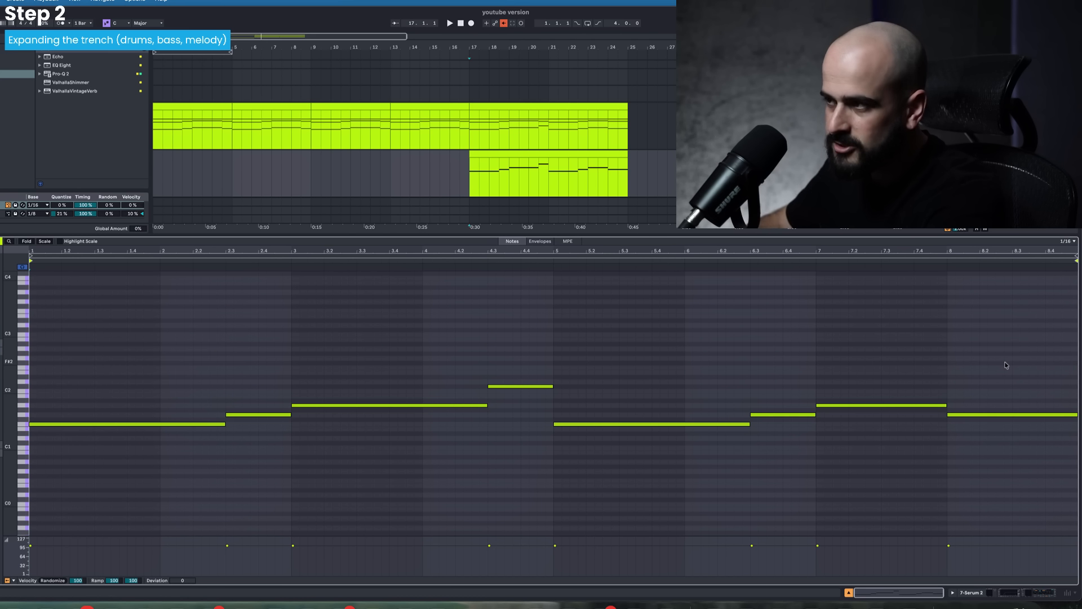
- Compare the bass clip's notes with the original chord clip and play the bass line from bar 17
{"action": "left_click", "coordinate": [468, 177]}
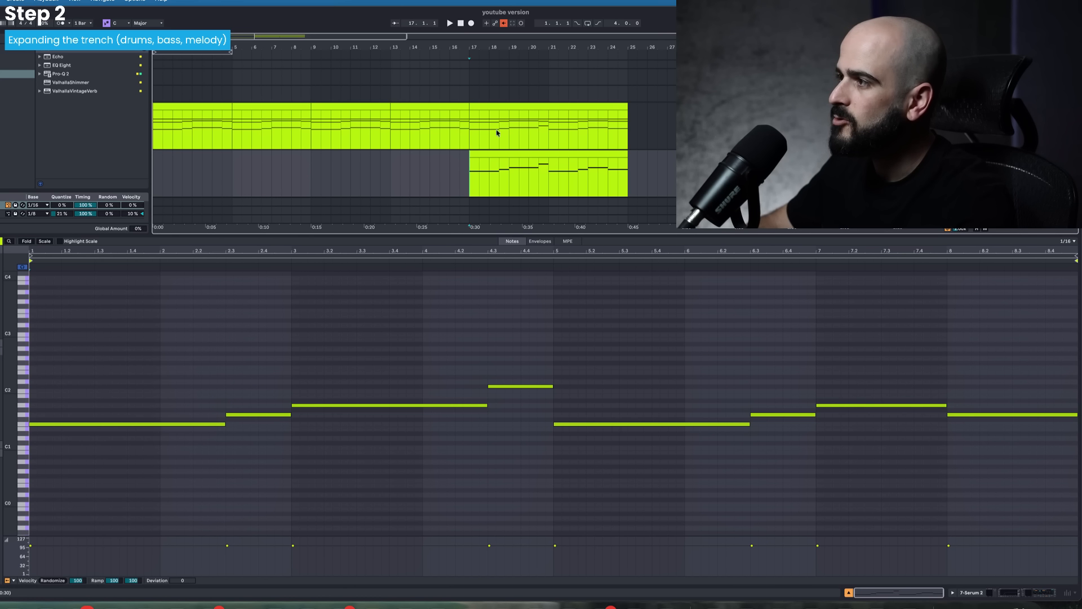
{"action": "left_click", "coordinate": [513, 106]}
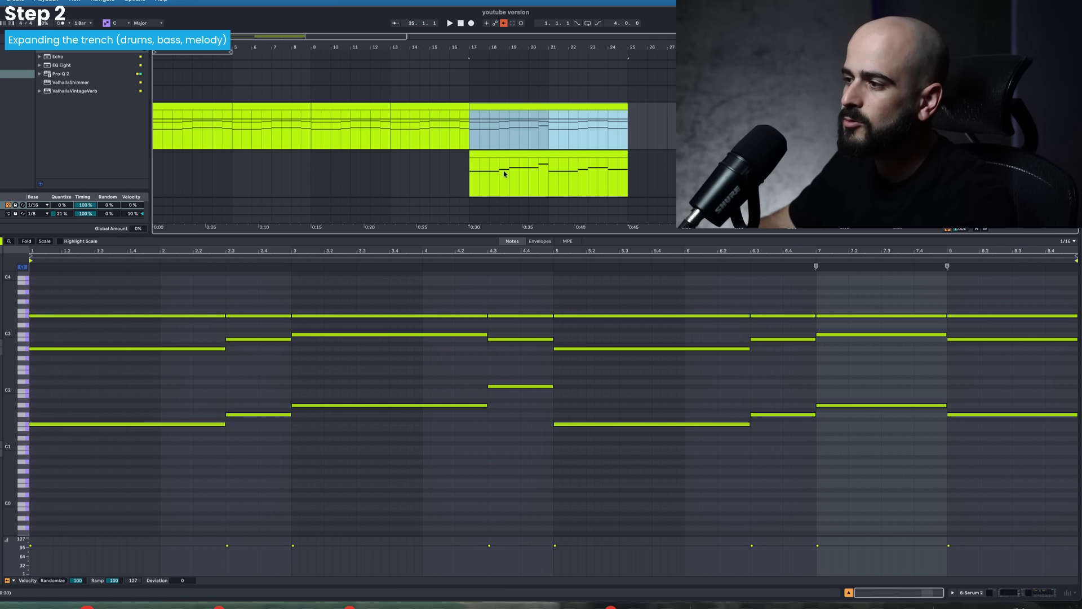
{"action": "left_click", "coordinate": [610, 154]}
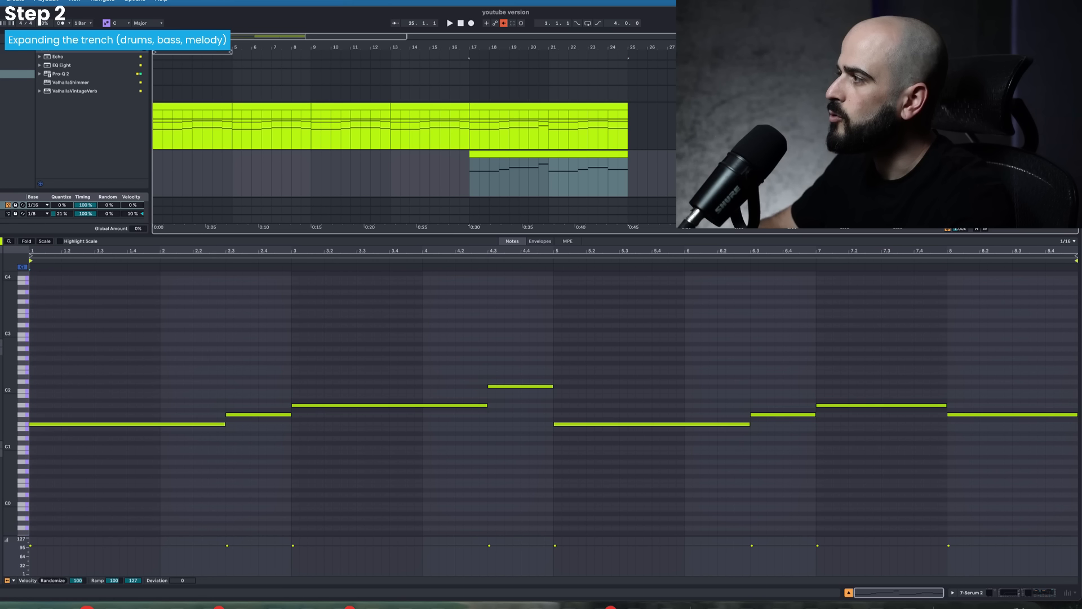
{"action": "key", "text": "space"}
{"action": "key", "text": "space"}
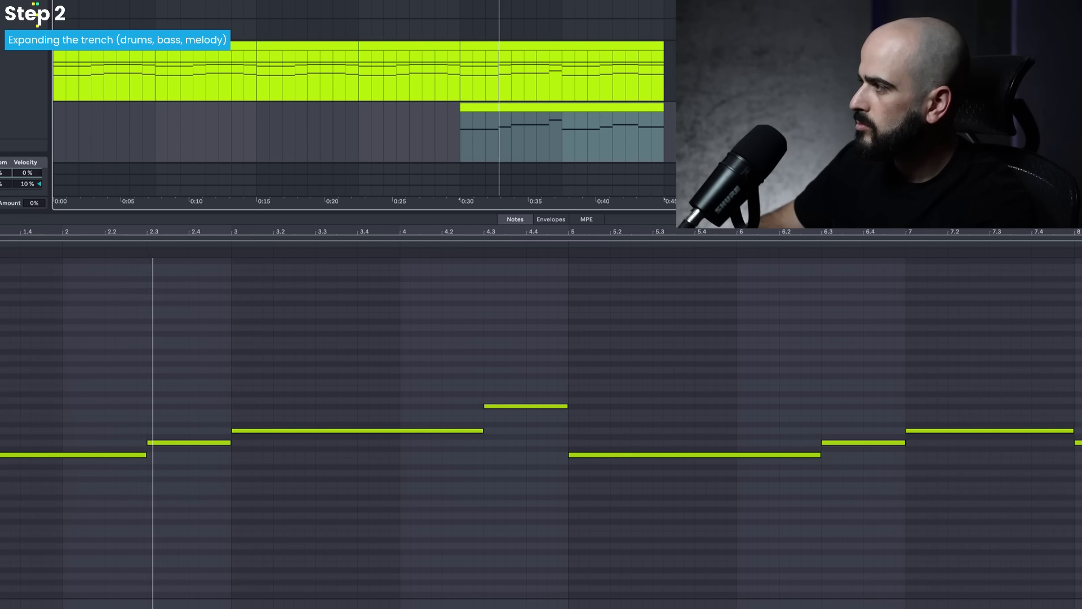
- In the bass track's Serum 2, set oscillator A's octave to -1 and adjust its unison voices during playback, trying 3
{"action": "key", "text": "shift+Tab"}
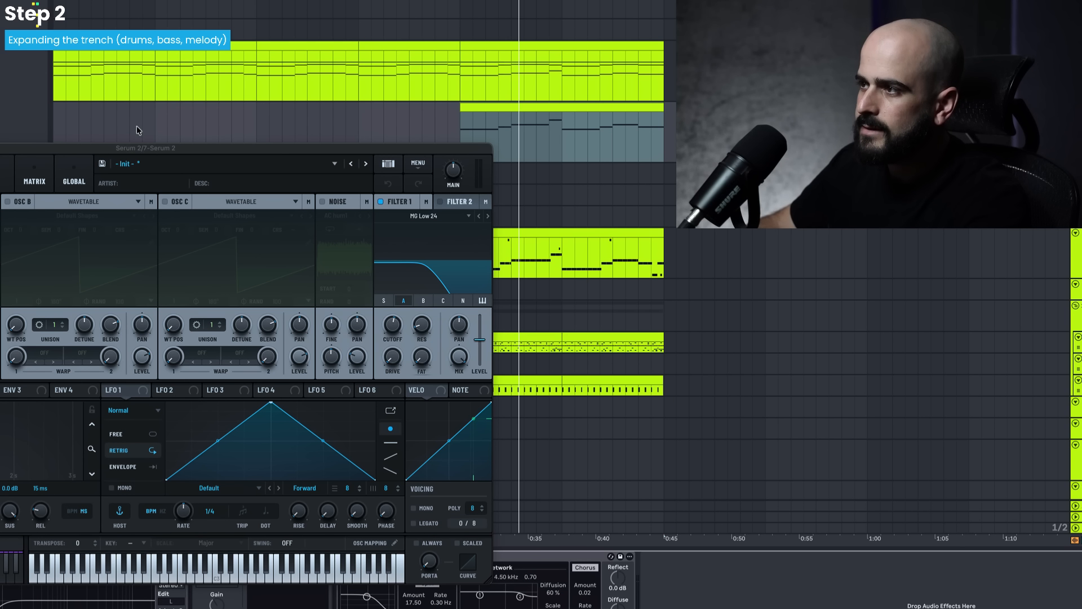
{"action": "left_click_drag", "start_coordinate": [133, 148], "coordinate": [357, 106]}
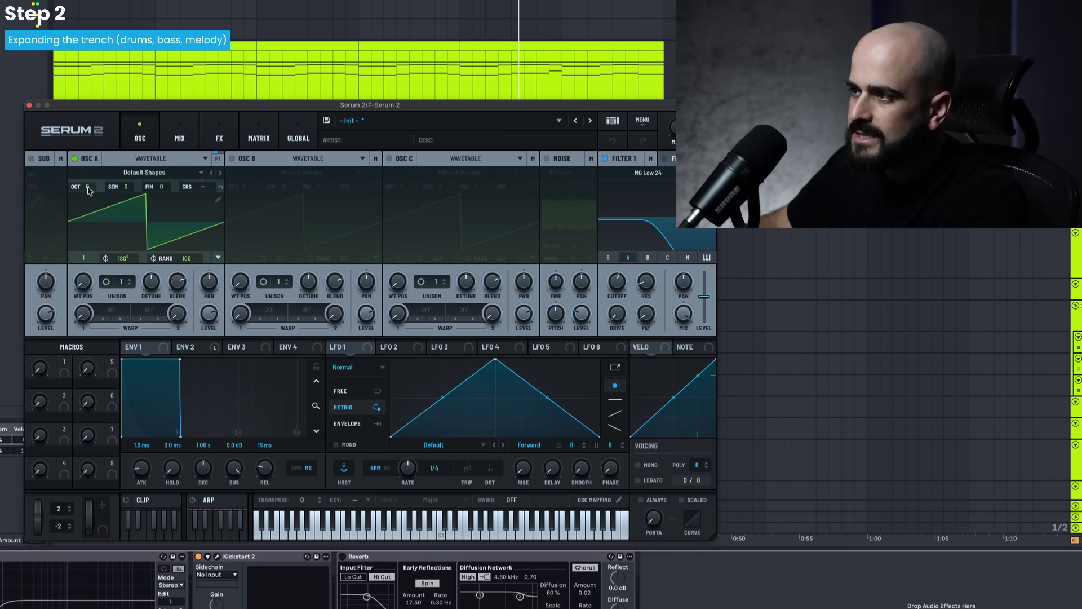
{"action": "key", "text": "space"}
{"action": "left_click_drag", "start_coordinate": [89, 187], "coordinate": [89, 195]}
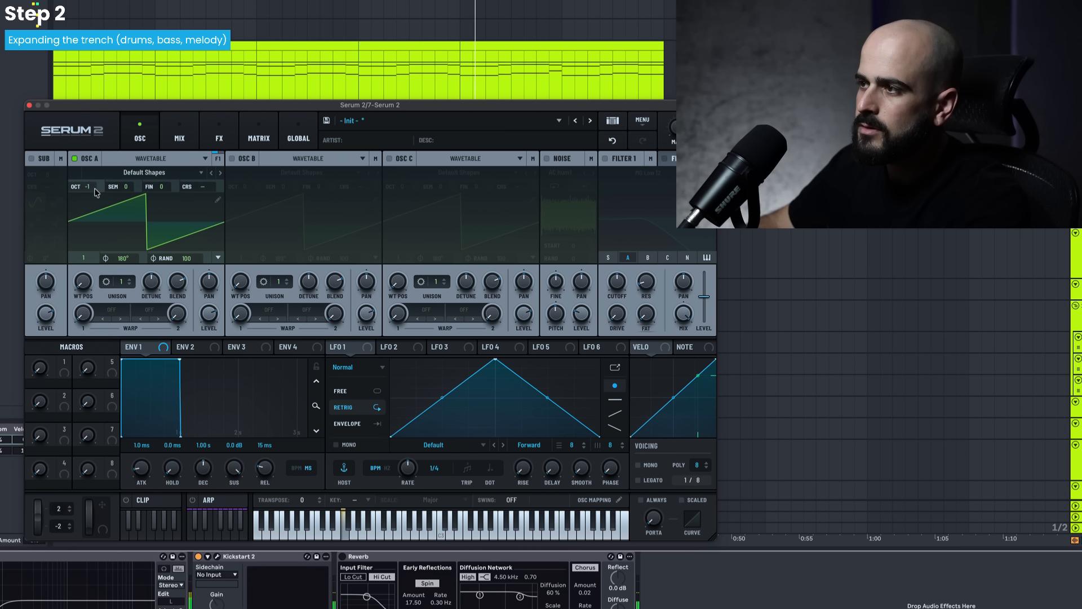
{"action": "left_click_drag", "start_coordinate": [119, 280], "coordinate": [126, 244]}
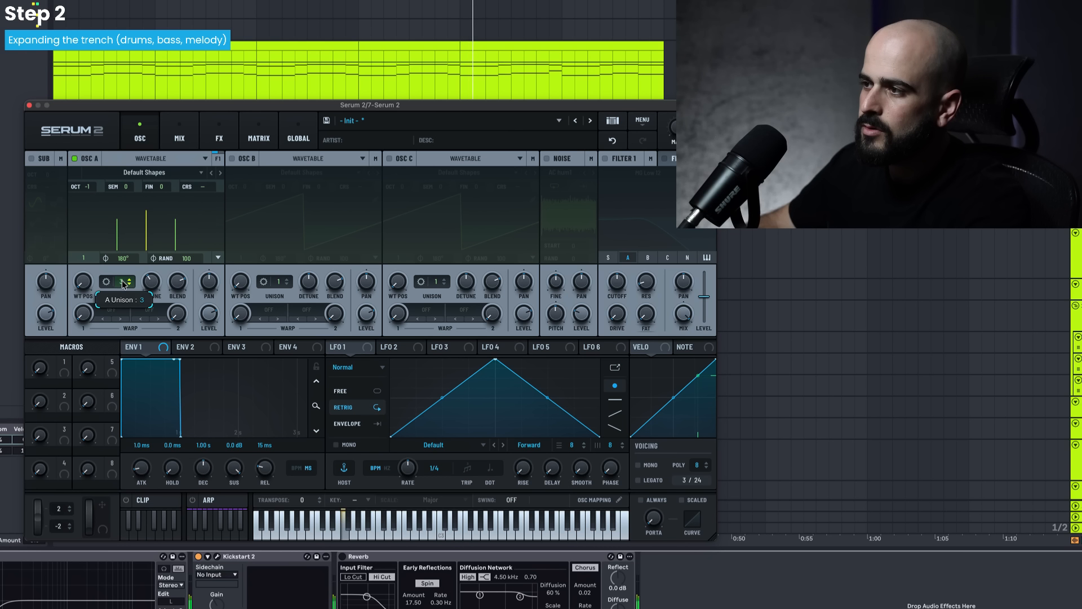
{"action": "left_click_drag", "start_coordinate": [122, 282], "coordinate": [122, 288]}
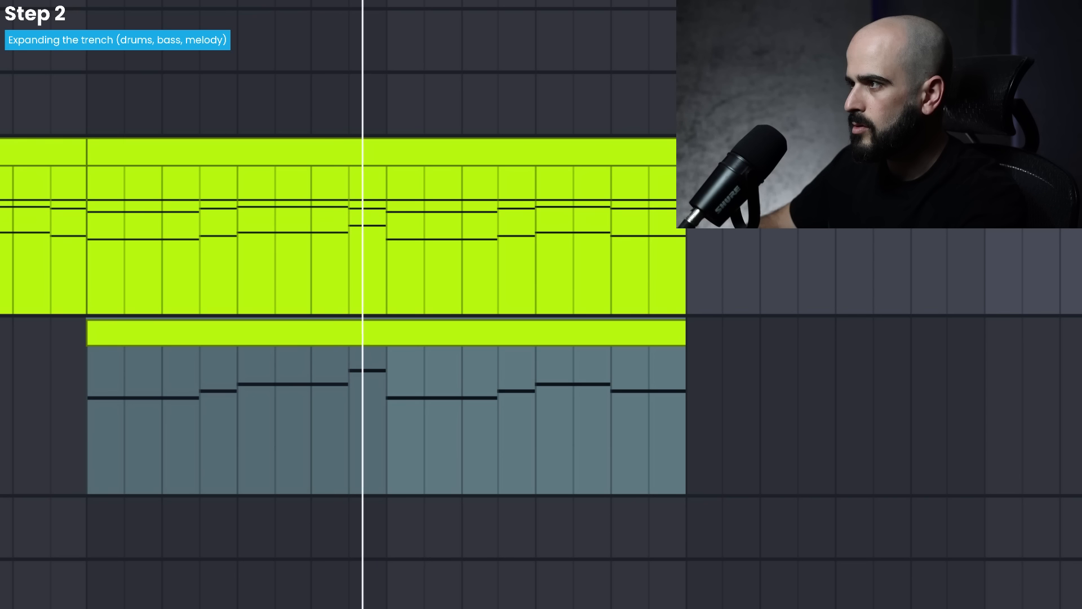
- Open the bass clip and lower the note in the second half of bar 4 by one semitone
{"action": "left_click", "coordinate": [341, 255]}
{"action": "double_click", "coordinate": [345, 331]}
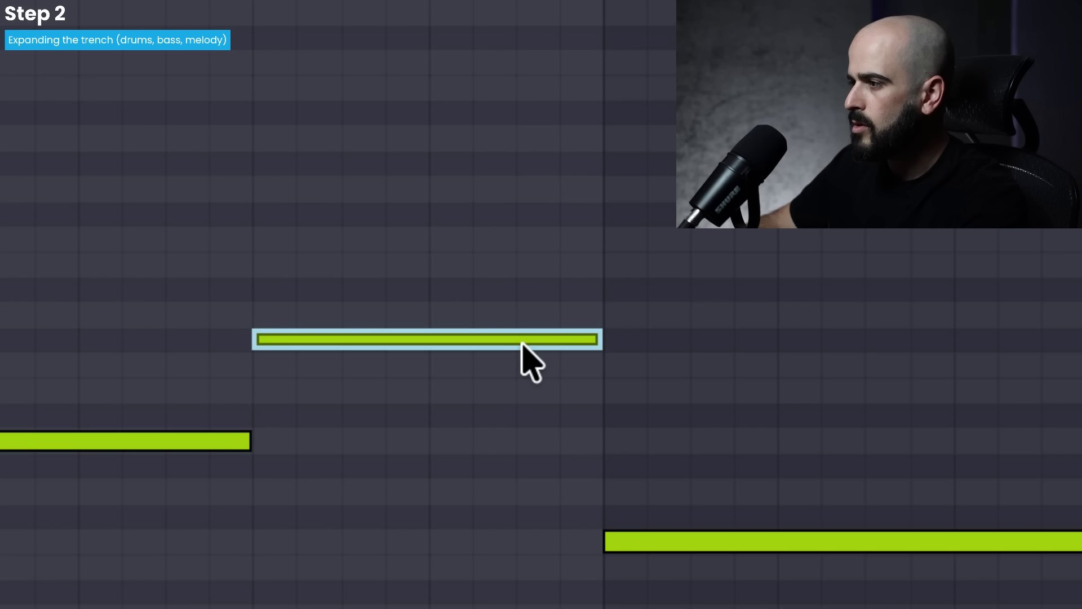
{"action": "left_click_drag", "start_coordinate": [522, 341], "coordinate": [524, 362]}
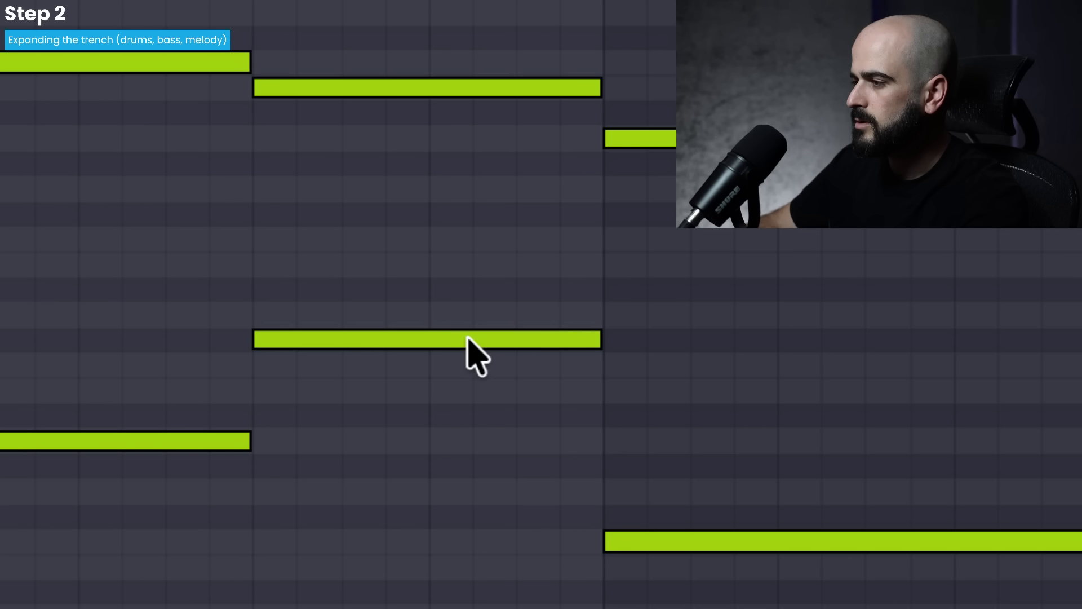
{"action": "left_click_drag", "start_coordinate": [467, 337], "coordinate": [469, 364]}
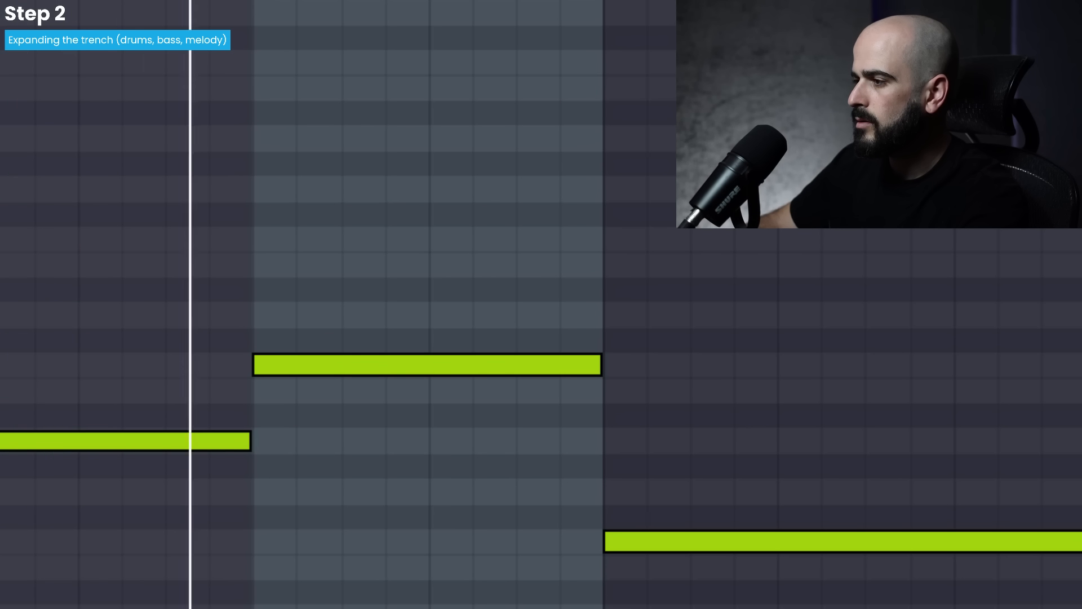
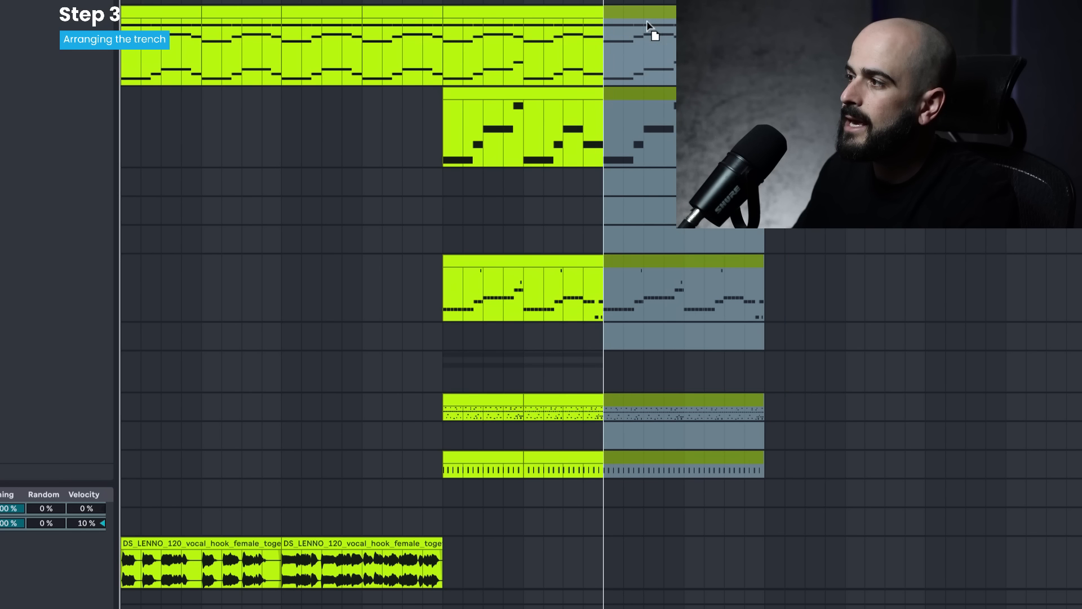
- Move the drop section to start at bar 25 and select the empty eight bars between the vocal and the drop
{"action": "left_click", "coordinate": [445, 568]}
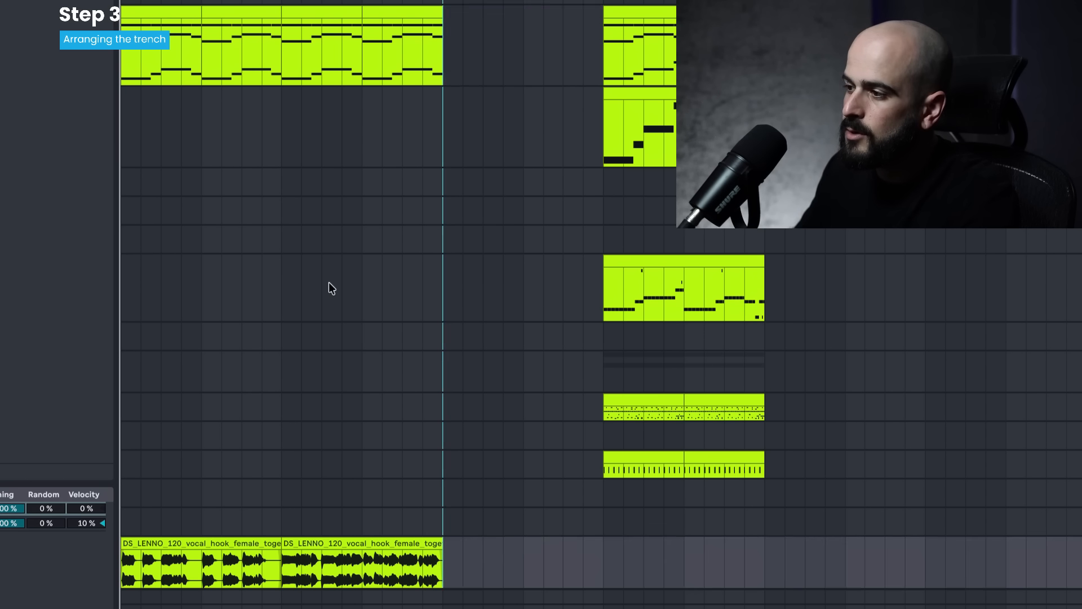
{"action": "scroll", "coordinate": [329, 282], "scroll_direction": "down", "scroll_amount": 3}
{"action": "left_click", "coordinate": [331, 449]}
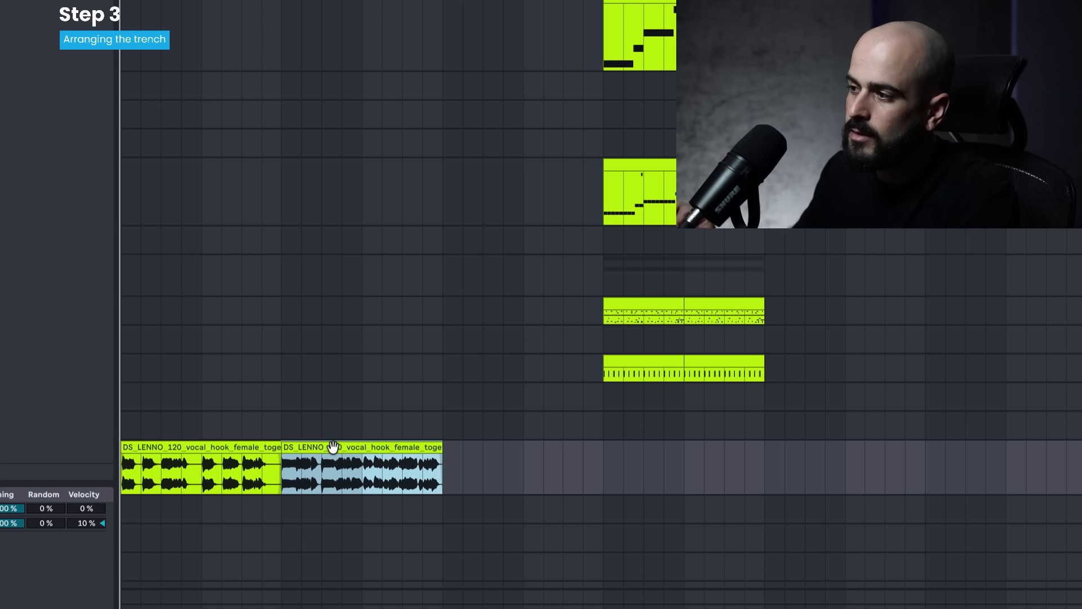
{"action": "left_click_drag", "start_coordinate": [434, 276], "coordinate": [612, 293]}
{"action": "scroll", "coordinate": [614, 292], "scroll_direction": "up", "scroll_amount": 4}
{"action": "left_click", "coordinate": [634, 280]}
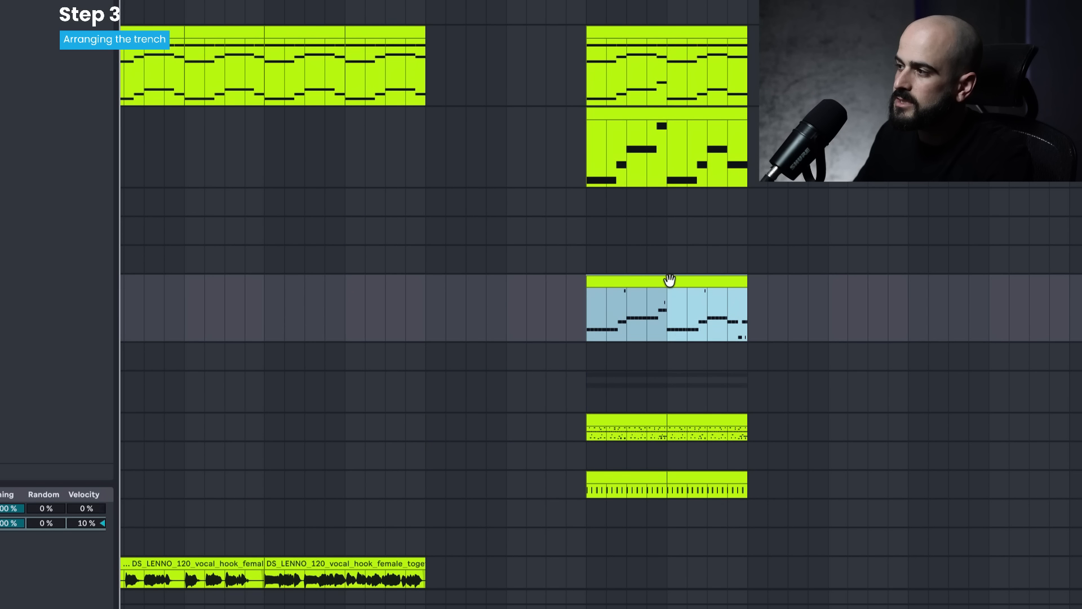
{"action": "scroll", "coordinate": [669, 281], "scroll_direction": "left", "scroll_amount": 1}
{"action": "scroll", "coordinate": [693, 288], "scroll_direction": "down", "scroll_amount": 1}
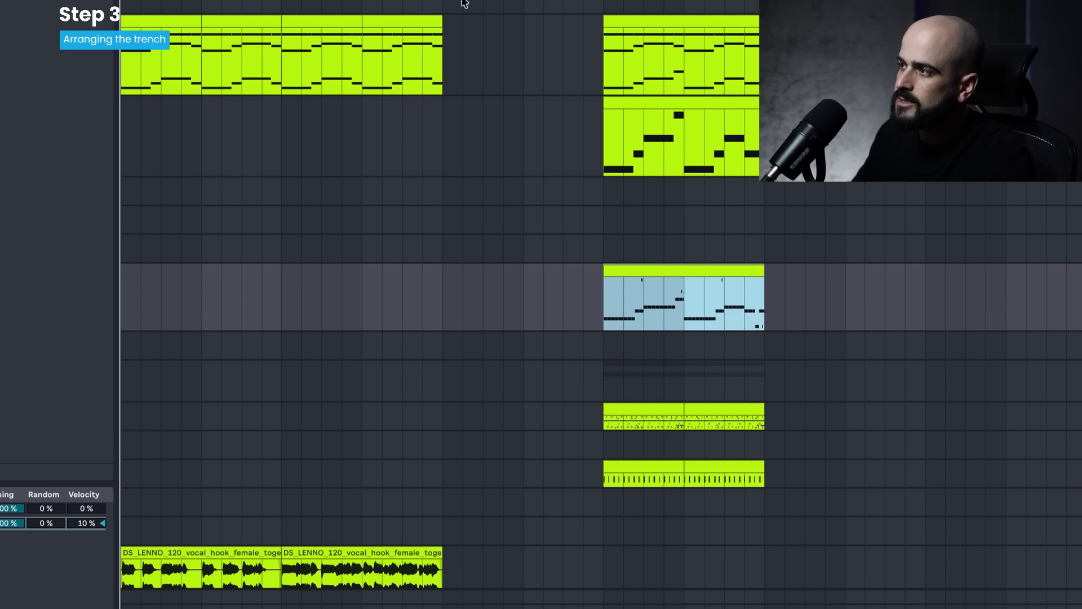
{"action": "left_click_drag", "start_coordinate": [444, 11], "coordinate": [607, 508]}
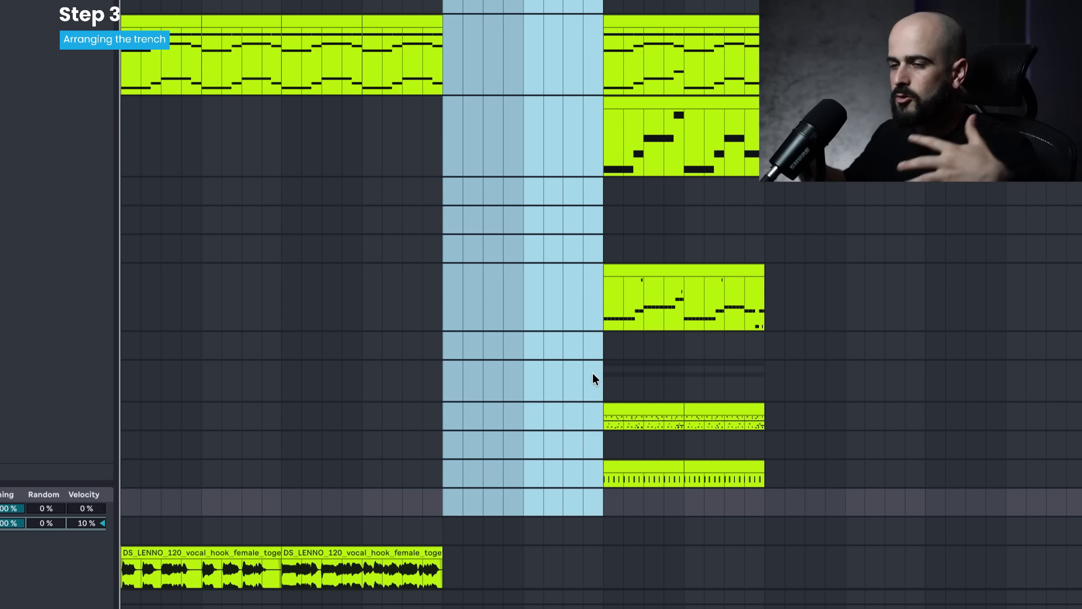
- Fill bars 17–25 before the drop with copies of the bass clip and the earlier chord clips
{"action": "left_click_drag", "start_coordinate": [660, 273], "coordinate": [505, 273]}
{"action": "left_click", "coordinate": [384, 29]}
{"action": "left_click", "coordinate": [387, 22]}
{"action": "left_click_drag", "start_coordinate": [390, 22], "coordinate": [468, 24]}
{"action": "left_click_drag", "start_coordinate": [467, 24], "coordinate": [545, 29]}
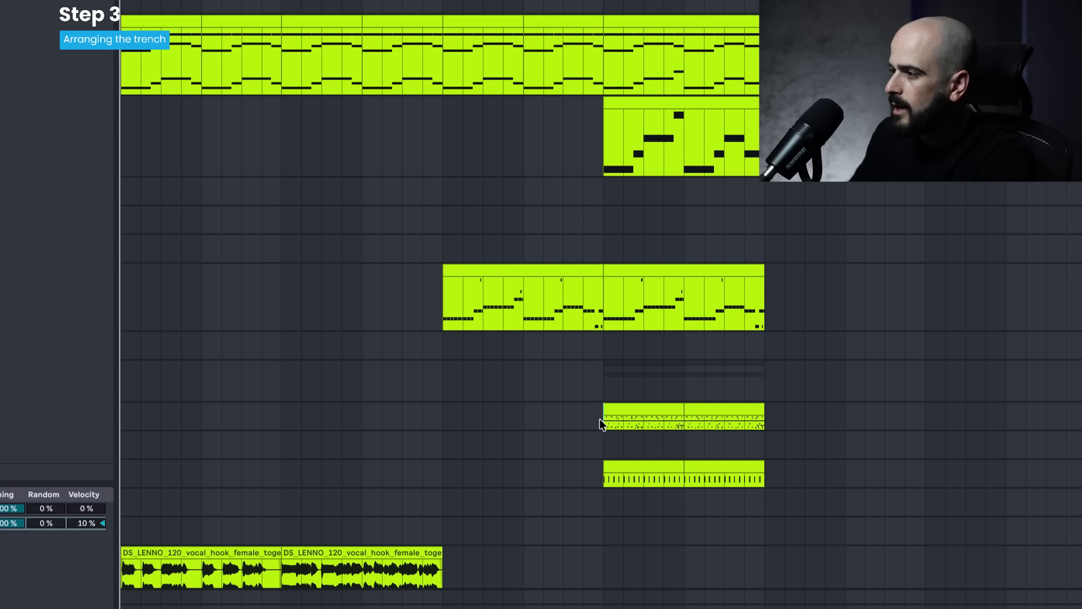
- Play the drop from bar 25 and copy the upper drum track's clips into the eight bars before it
{"action": "left_click", "coordinate": [603, 381]}
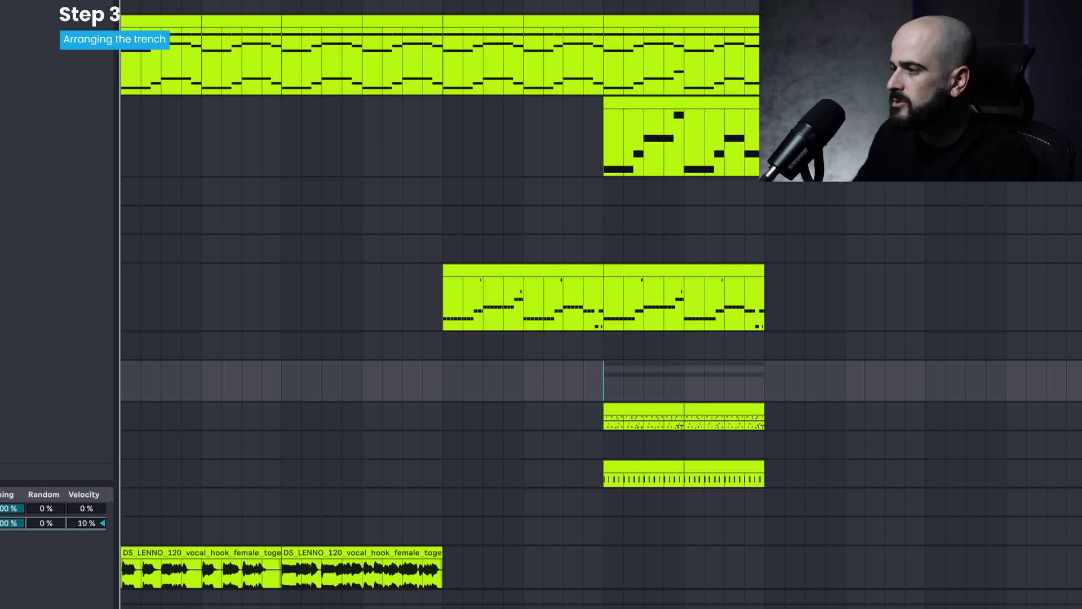
{"action": "key", "text": "space"}
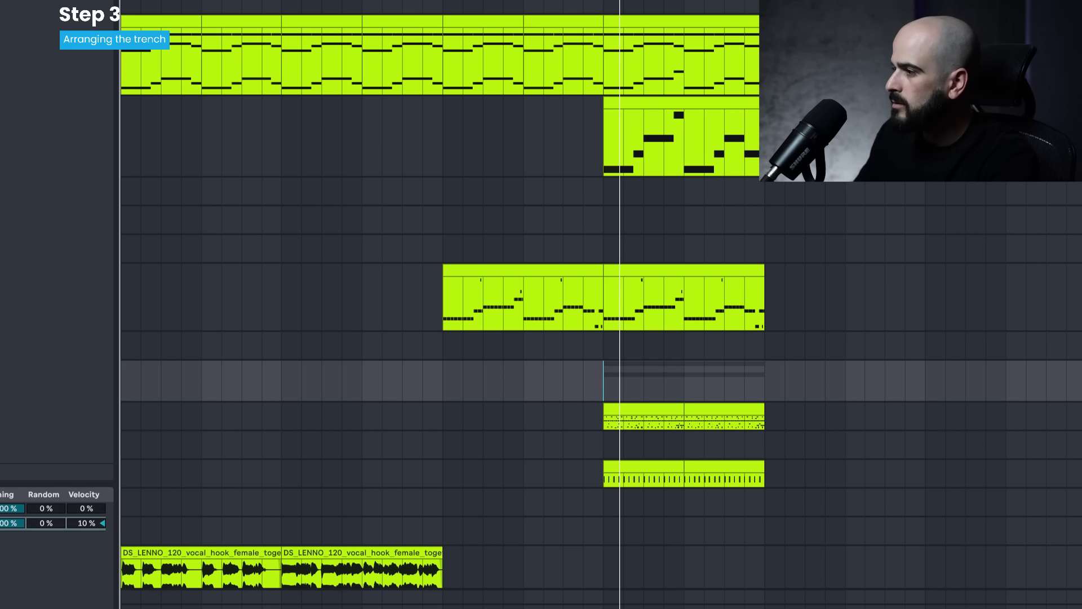
{"action": "left_click_drag", "start_coordinate": [642, 406], "coordinate": [495, 406]}
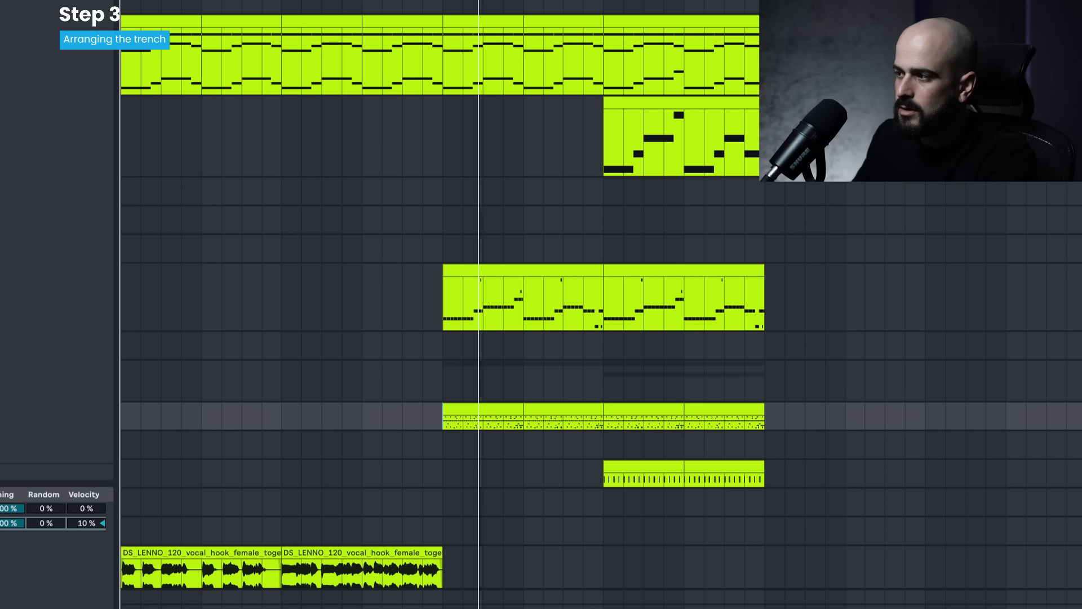
- Place a one-bar, single-pitch bass clip at bar 9 and duplicate it until bar 17 beneath the second vocal clip
{"action": "scroll", "coordinate": [323, 511], "scroll_direction": "down", "scroll_amount": 2}
{"action": "left_click", "coordinate": [323, 512]}
{"action": "key", "text": "space"}
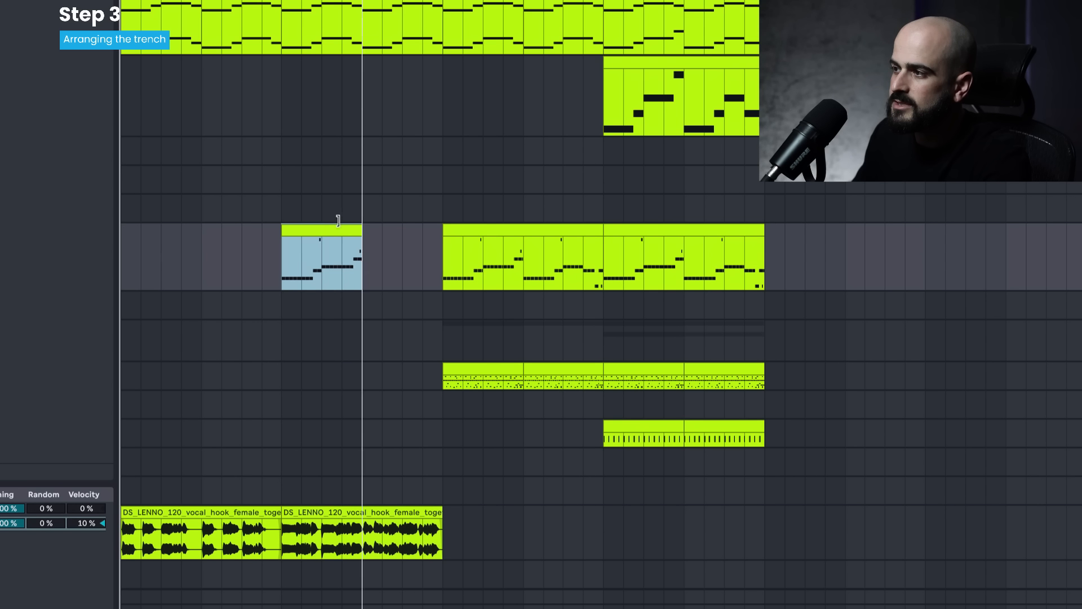
{"action": "left_click_drag", "start_coordinate": [339, 219], "coordinate": [293, 225]}
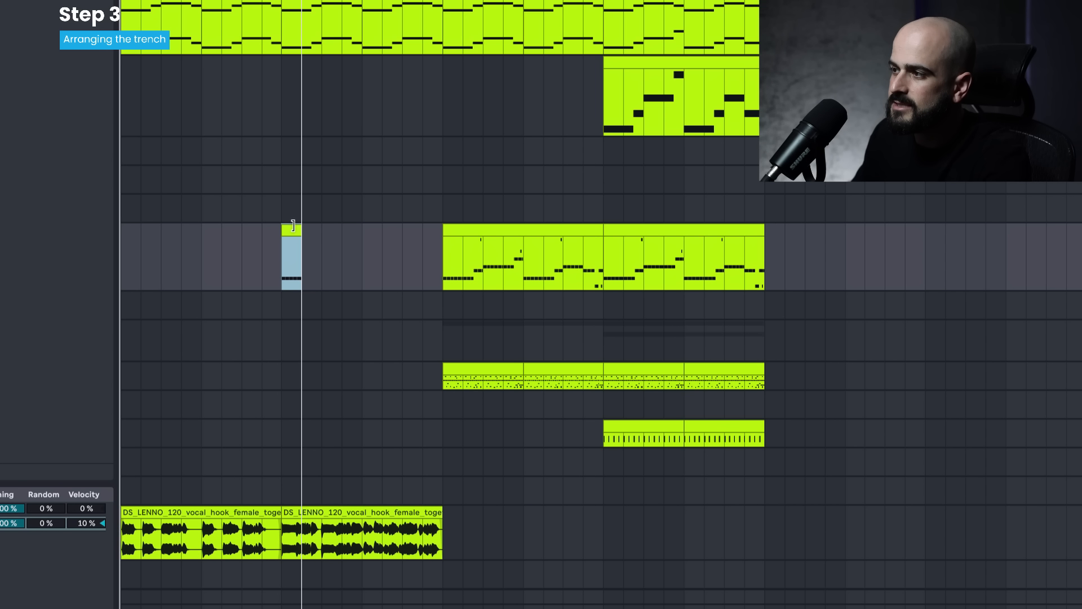
{"action": "key", "text": "ctrl+d"}
{"action": "key", "text": "ctrl+d"}
{"action": "key", "text": "ctrl+d"}
{"action": "key", "text": "ctrl+d"}
{"action": "key", "text": "ctrl+d"}
{"action": "key", "text": "ctrl+d"}
{"action": "key", "text": "ctrl+d"}
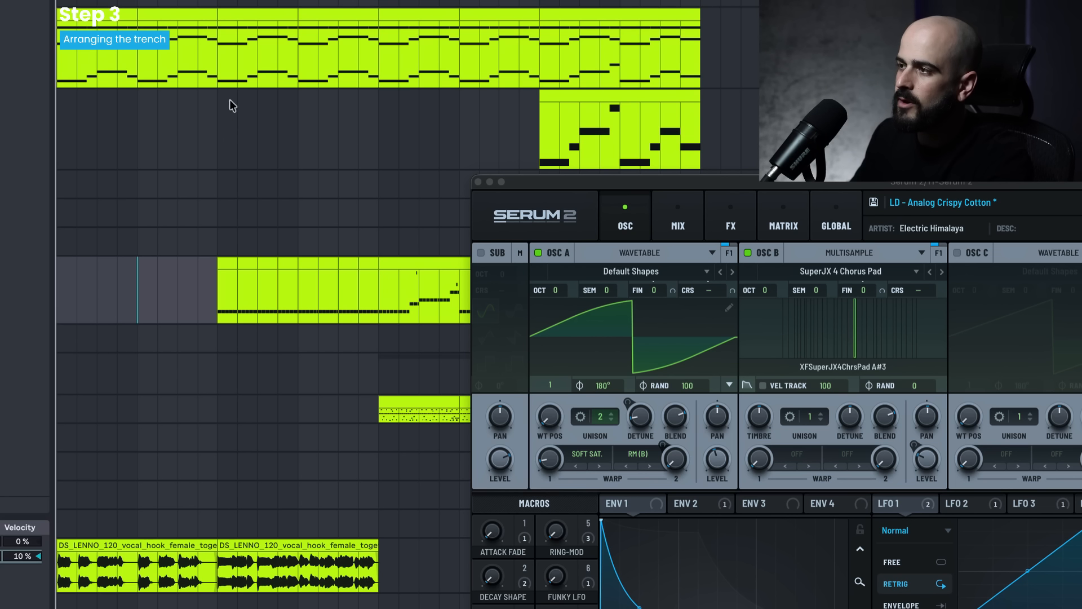
- Review the arrangement's sections and play from bar 5 through the bass entry into the section before the drop
{"action": "left_click", "coordinate": [212, 101]}
{"action": "left_click", "coordinate": [217, 128]}
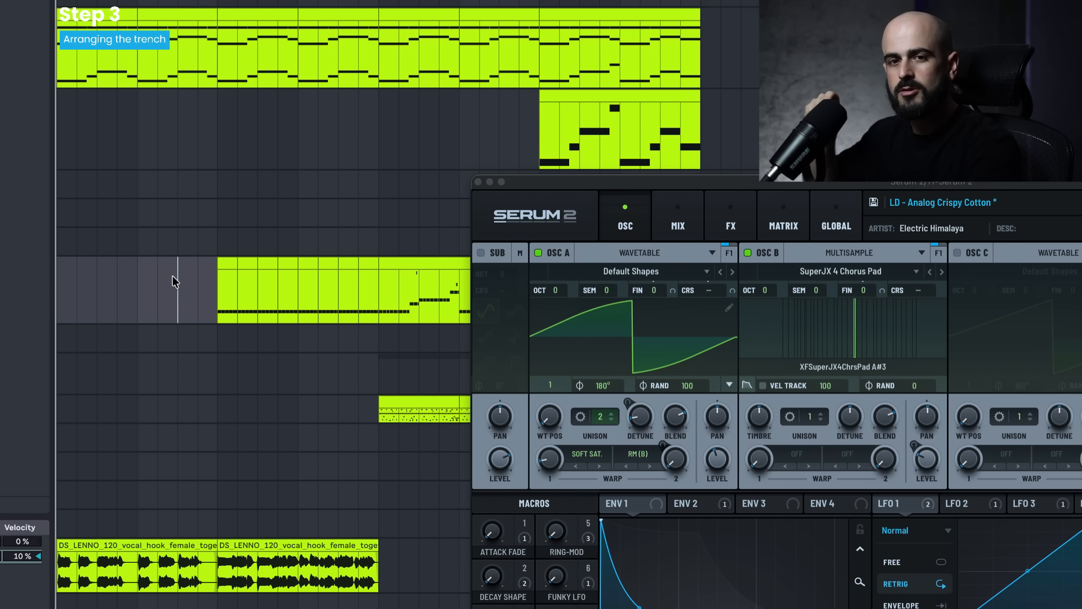
{"action": "left_click", "coordinate": [246, 542]}
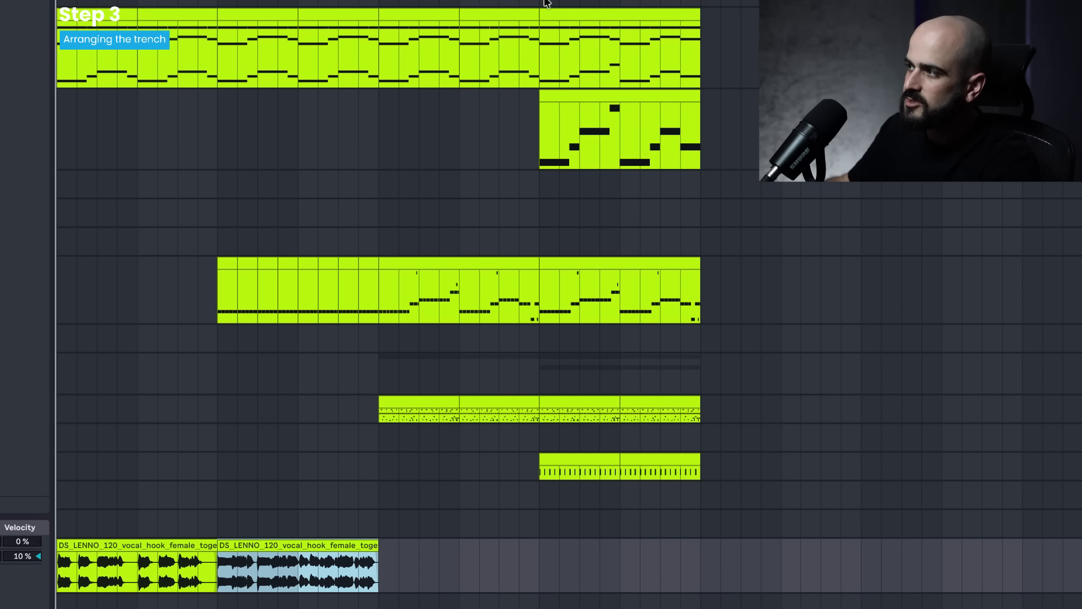
{"action": "left_click_drag", "start_coordinate": [545, 3], "coordinate": [793, 560]}
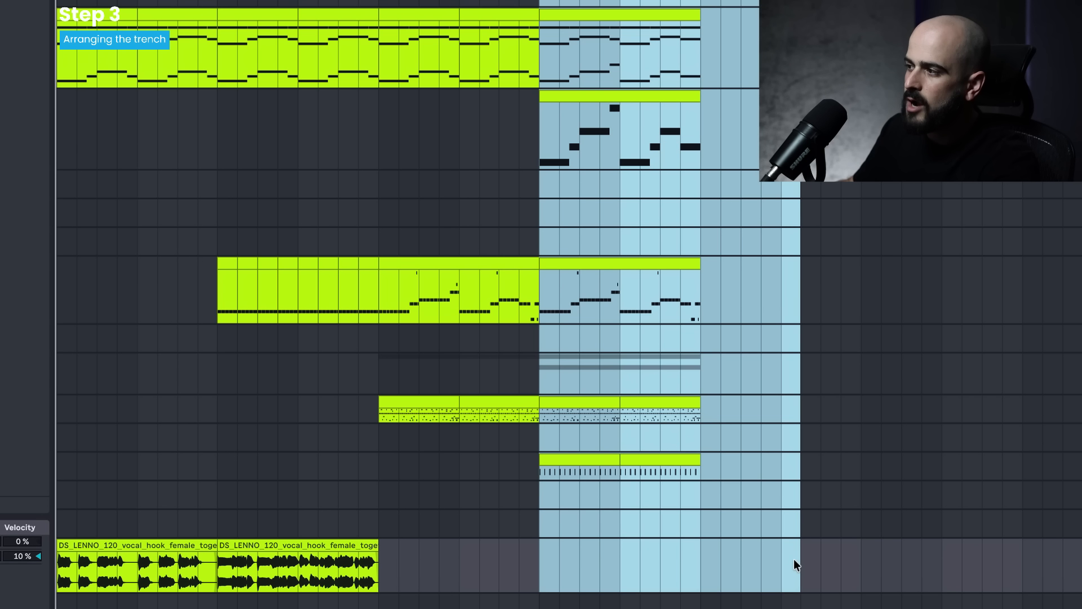
{"action": "left_click", "coordinate": [671, 511]}
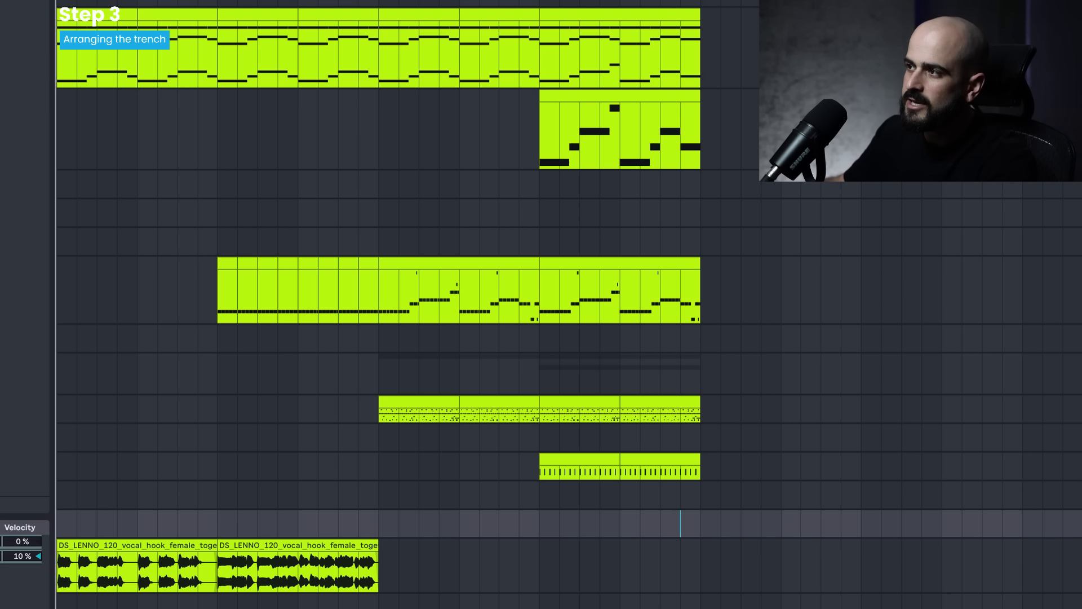
{"action": "left_click_drag", "start_coordinate": [221, 3], "coordinate": [223, 594]}
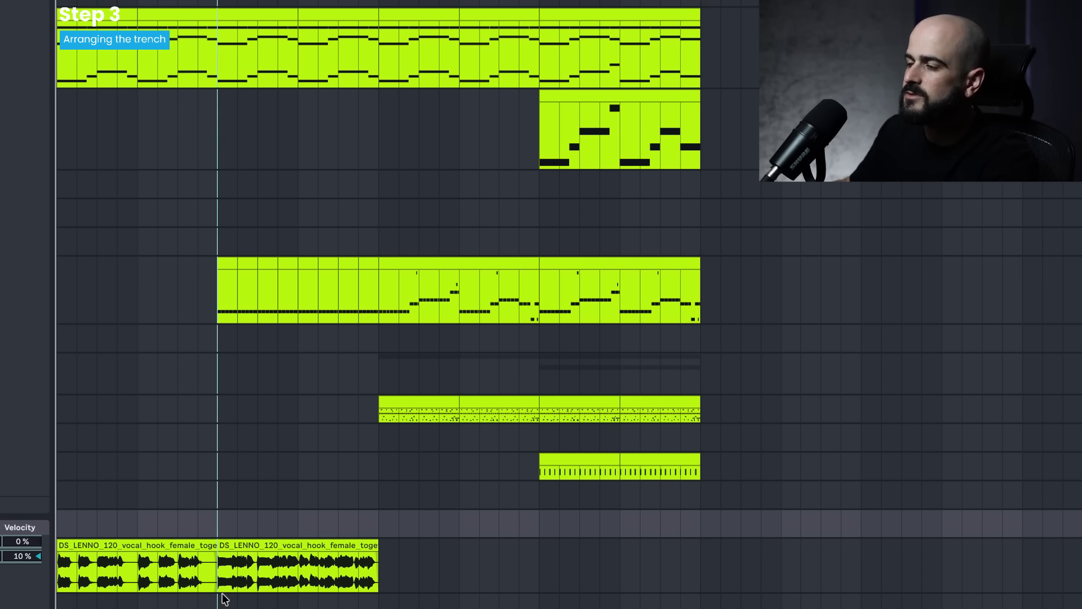
{"action": "left_click", "coordinate": [138, 295]}
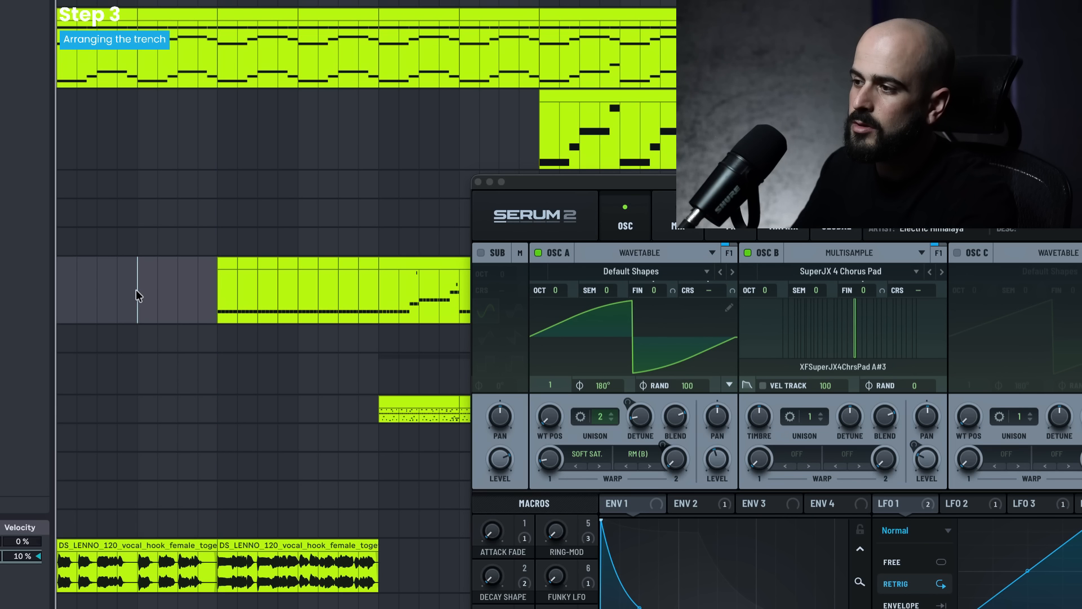
{"action": "key", "text": "space"}
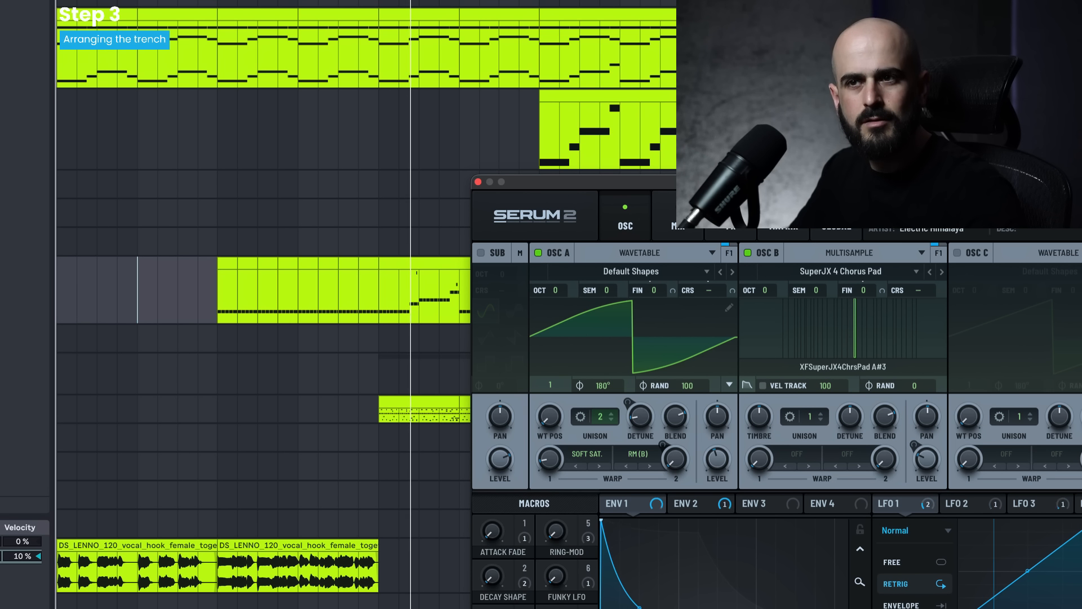
{"action": "key", "text": "space"}
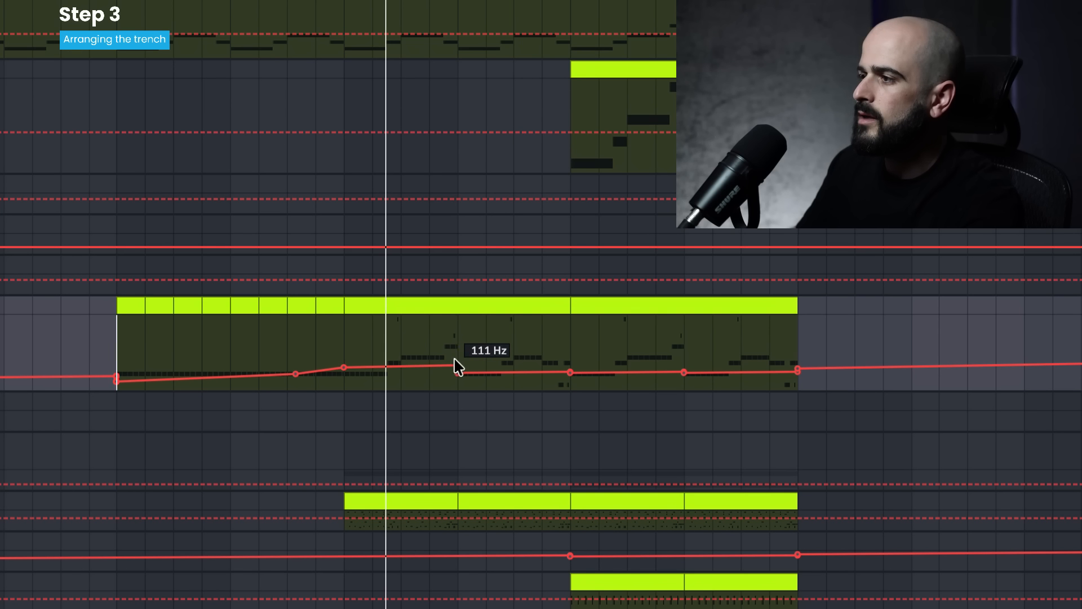
- Automate the bass track's filter frequency to rise from bar 9 to bar 17 and hold at about 87 Hz
{"action": "left_click_drag", "start_coordinate": [455, 367], "coordinate": [825, 365]}
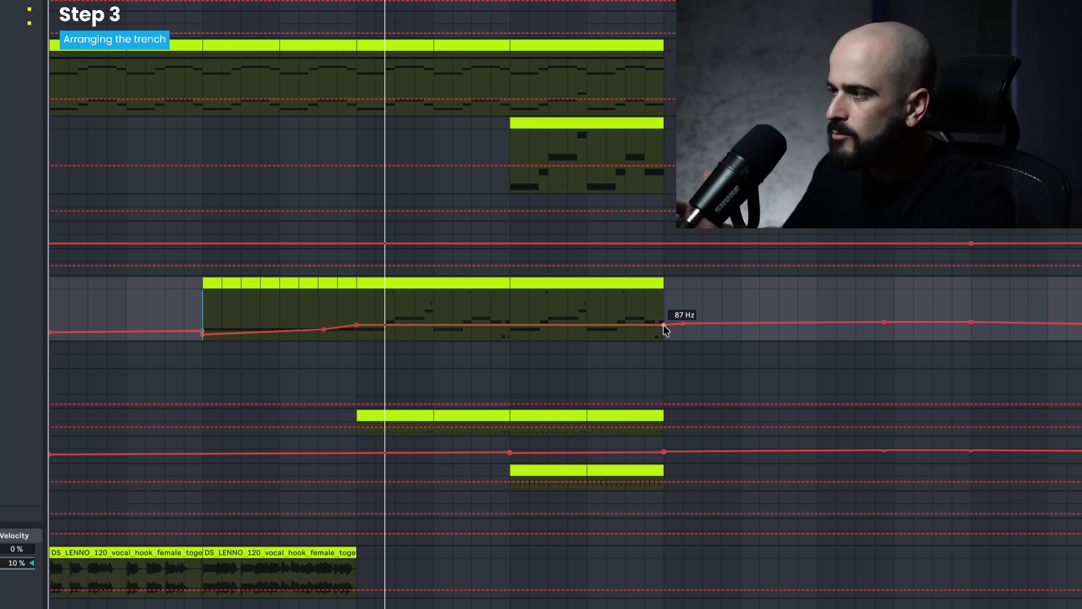
{"action": "key", "text": "a"}
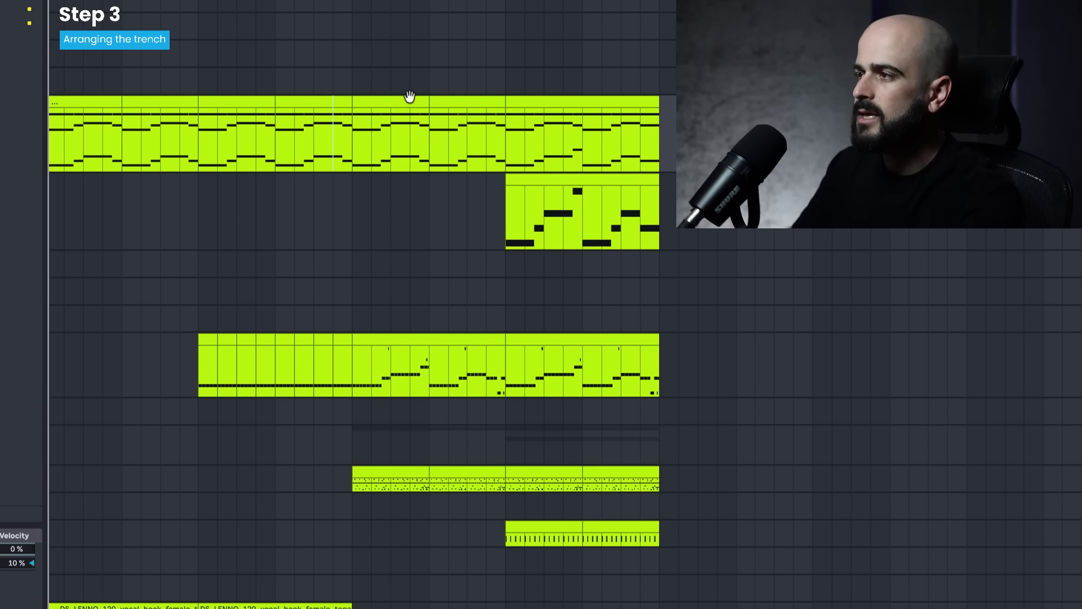
- Replace the two chord clips in bars 17–25 with a copy of the drop's long-note synth clip and play the transition
{"action": "left_click", "coordinate": [409, 97]}
{"action": "left_click", "coordinate": [456, 100]}
{"action": "key", "text": "Delete"}
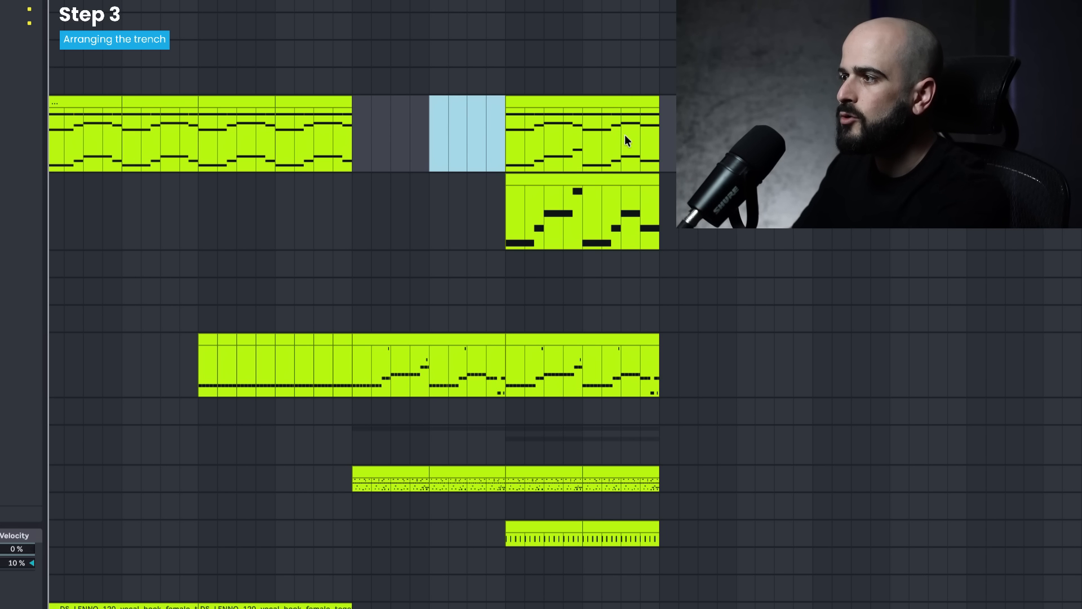
{"action": "left_click", "coordinate": [579, 178]}
{"action": "left_click_drag", "start_coordinate": [580, 177], "coordinate": [424, 175]}
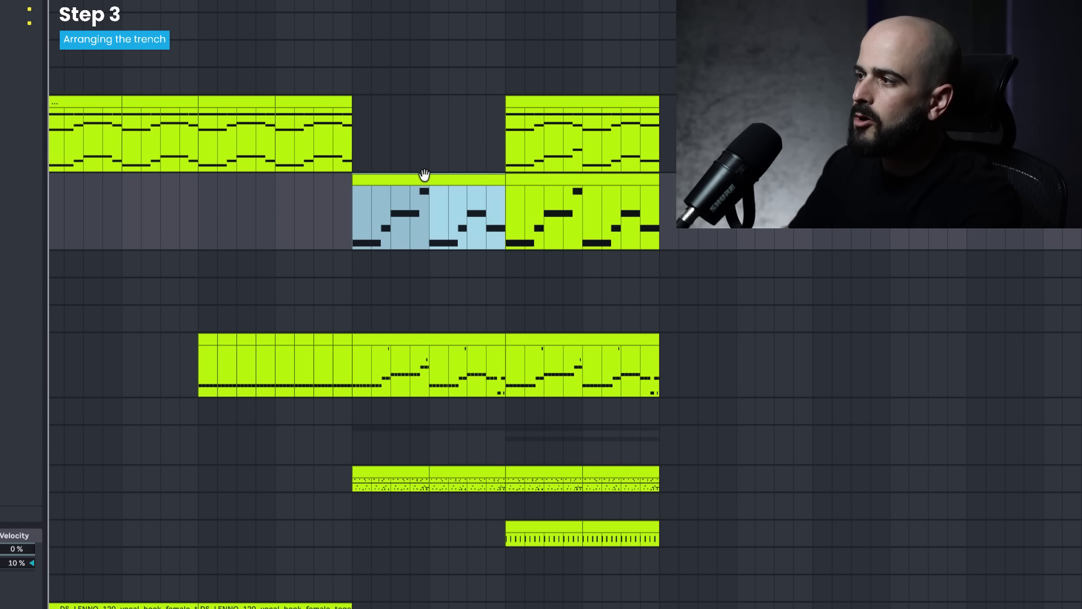
{"action": "mouse_move", "coordinate": [504, 214]}
{"action": "left_mouse_down"}
{"action": "mouse_move", "coordinate": [428, 212]}
{"action": "mouse_move", "coordinate": [493, 219]}
{"action": "left_mouse_up"}
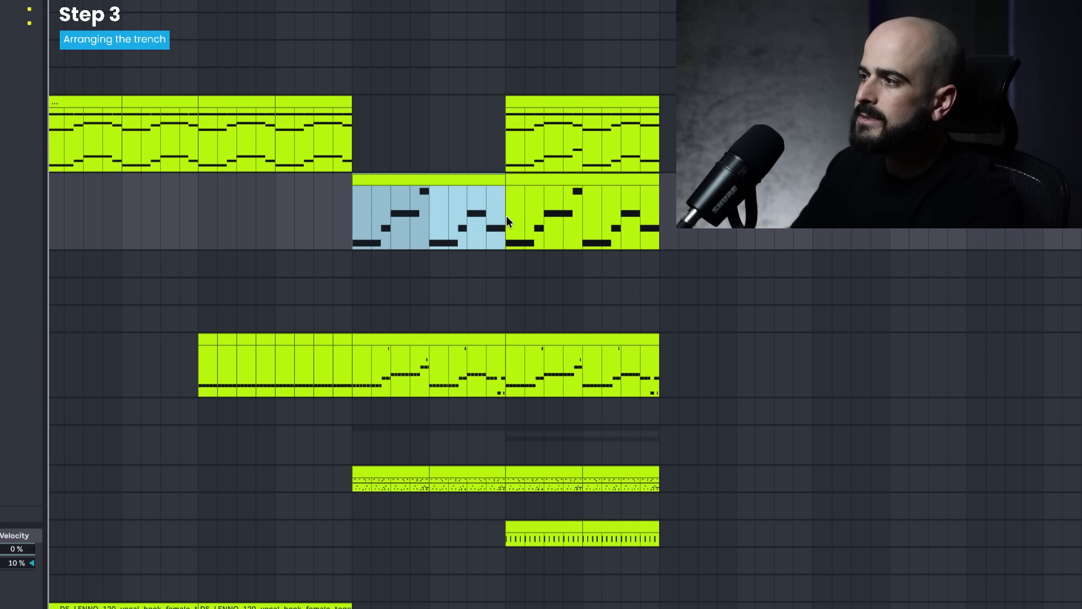
{"action": "left_click", "coordinate": [309, 204]}
{"action": "key", "text": "space"}
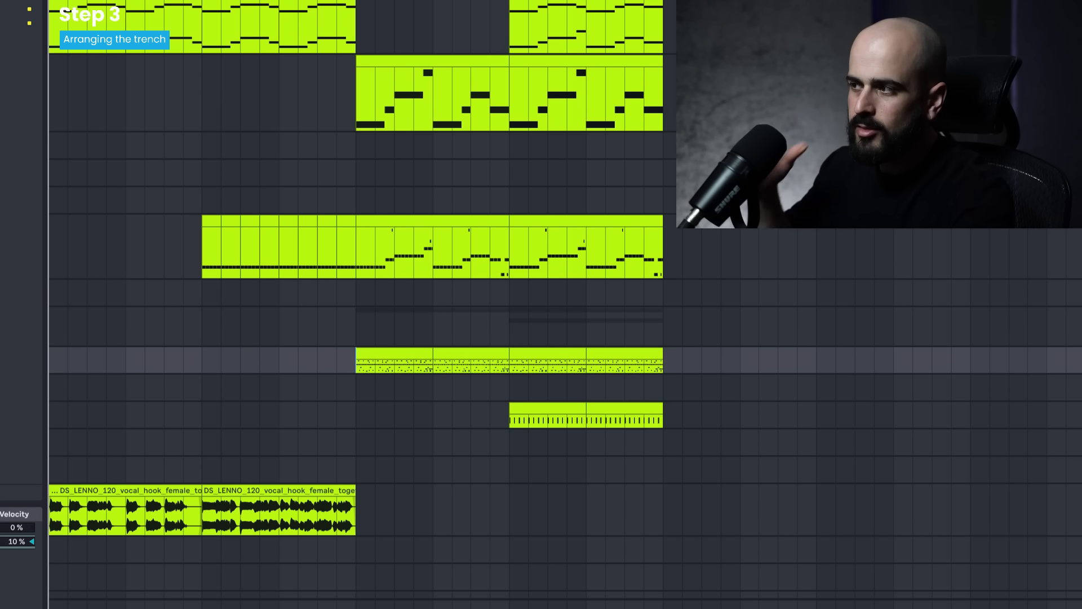
- Automate the drum group's filter frequency to rise gradually from bar 17, with a jump to 20.0 kHz before the drop
{"action": "left_click", "coordinate": [355, 327]}
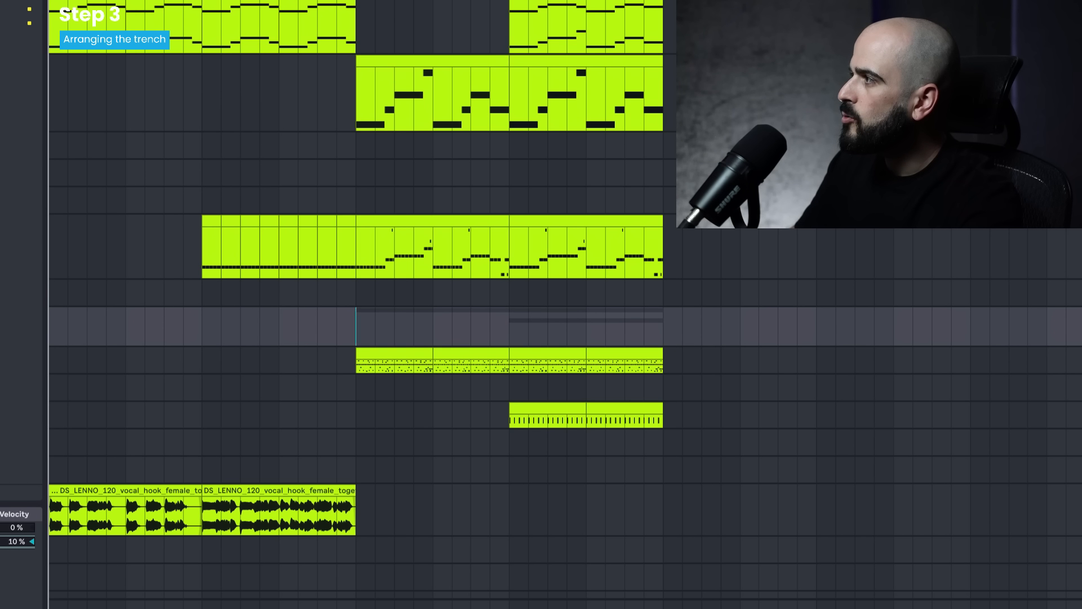
{"action": "key", "text": "a"}
{"action": "key", "text": "space"}
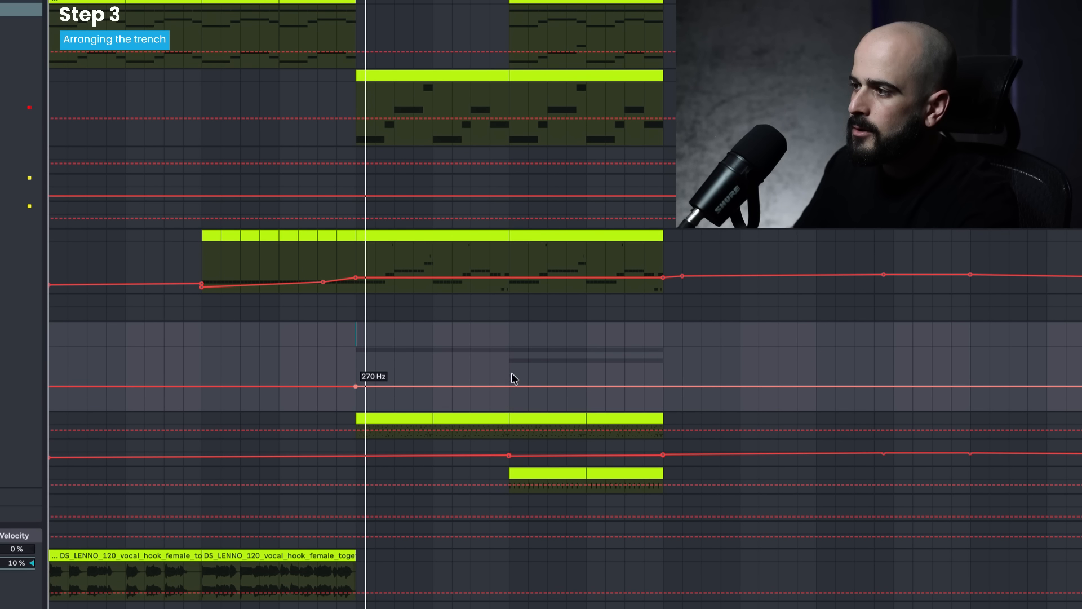
{"action": "left_click_drag", "start_coordinate": [508, 385], "coordinate": [509, 365]}
{"action": "left_click_drag", "start_coordinate": [356, 387], "coordinate": [356, 373]}
{"action": "scroll", "coordinate": [483, 368], "scroll_direction": "up", "scroll_amount": 5}
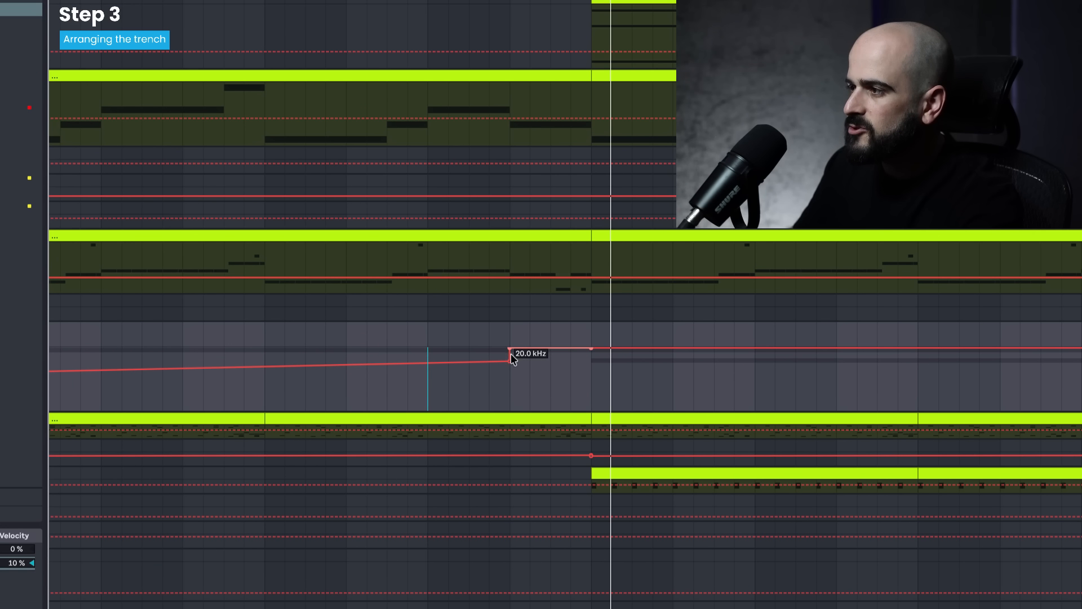
- Move the drum filter's jump to 20.0 kHz to the middle of bar 24 and play into the drop
{"action": "left_click_drag", "start_coordinate": [510, 354], "coordinate": [551, 358]}
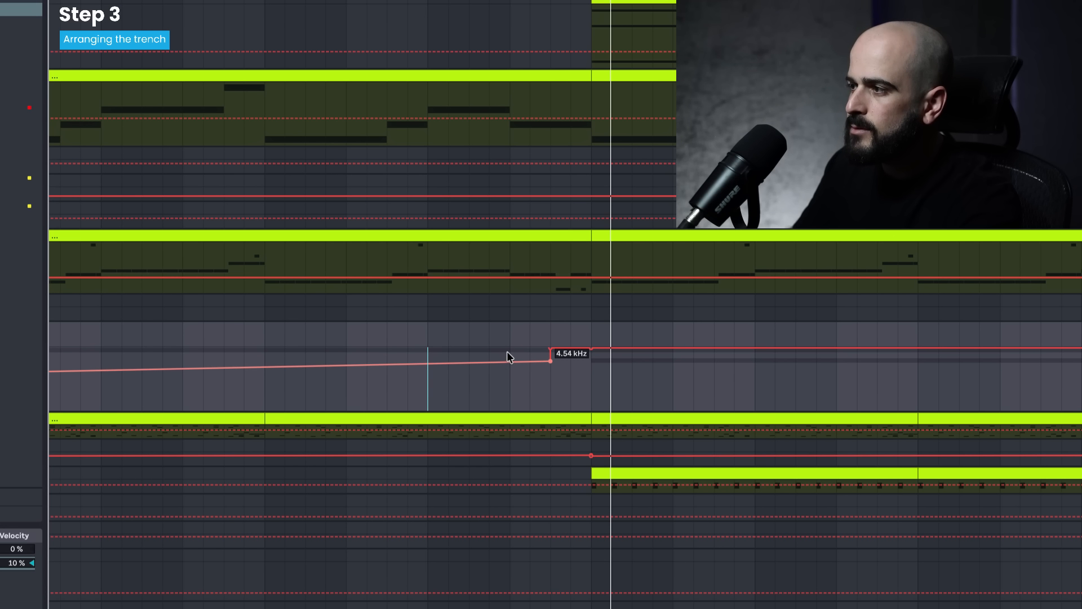
{"action": "left_click", "coordinate": [509, 373]}
{"action": "key", "text": "space"}
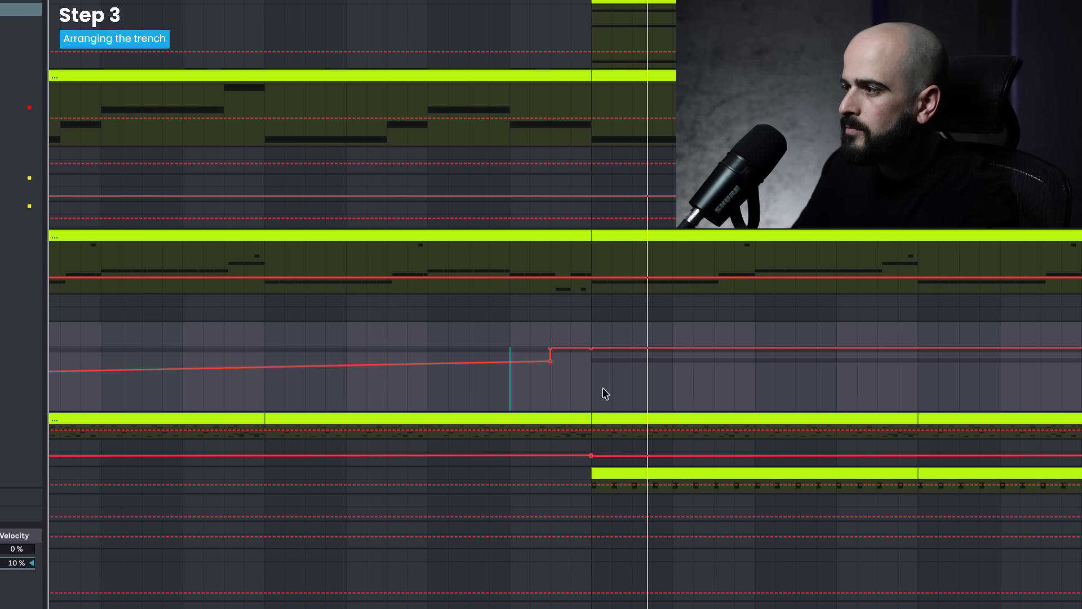
{"action": "key", "text": "minus"}
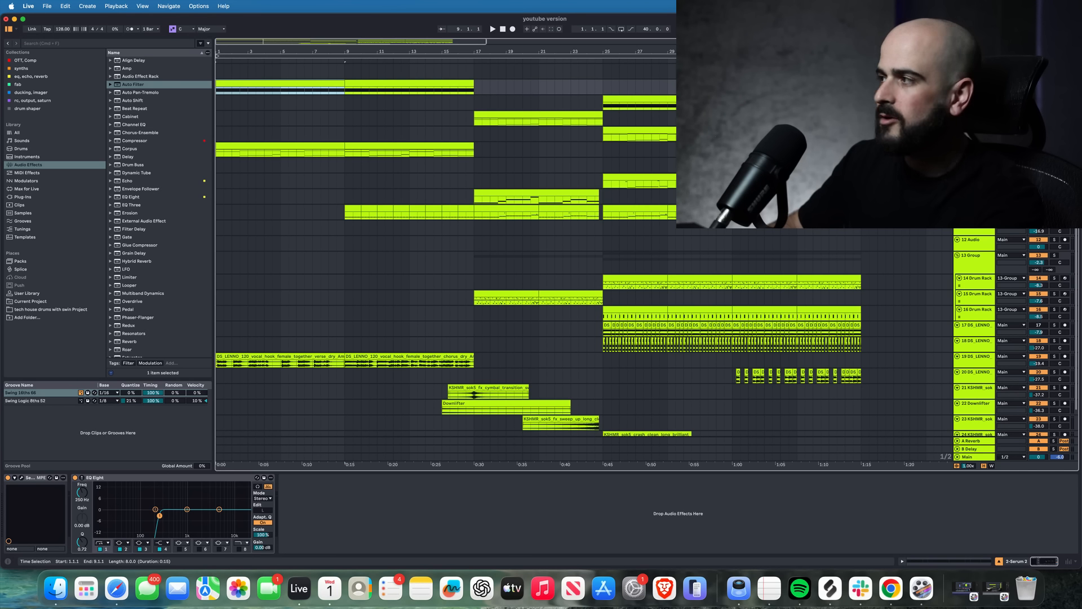
- Play the extended arrangement from the start and examine the bass track's Filter 1 Freq automation in an enlarged lane
{"action": "left_click", "coordinate": [280, 146]}
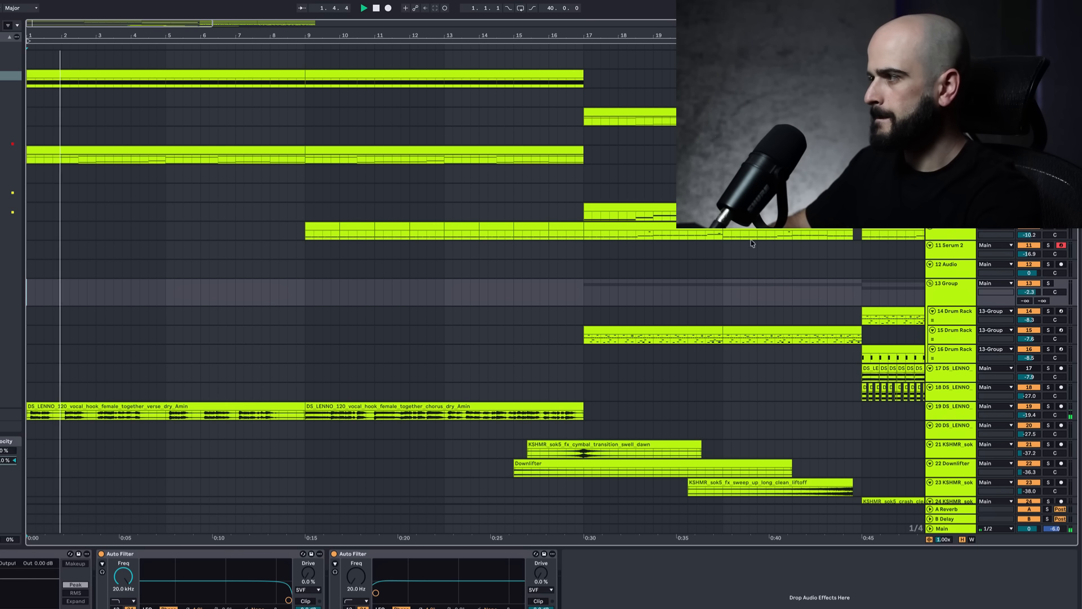
{"action": "left_click", "coordinate": [961, 231]}
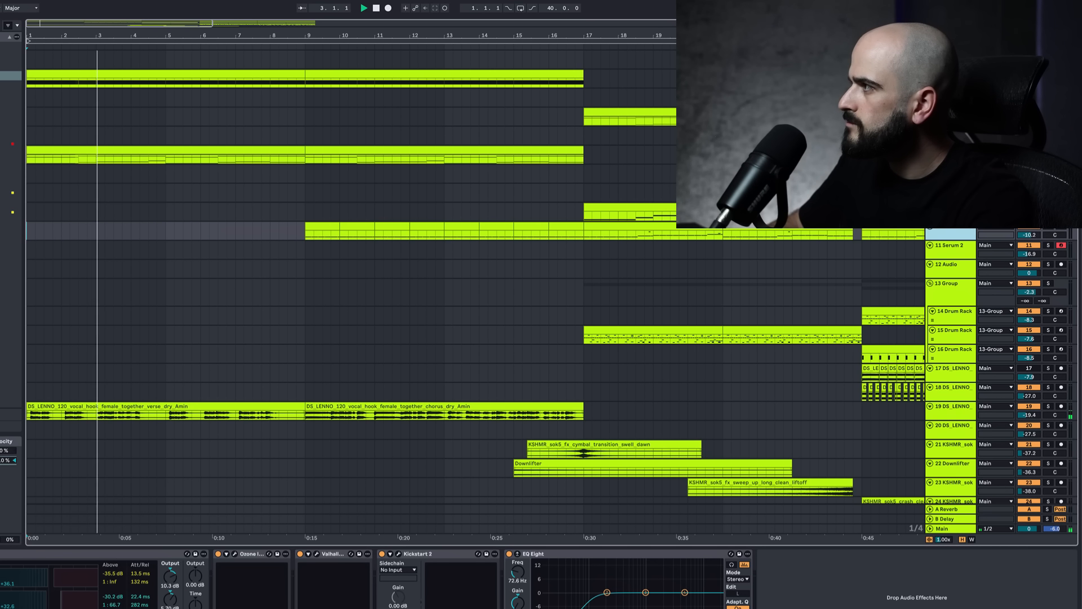
{"action": "key", "text": "a"}
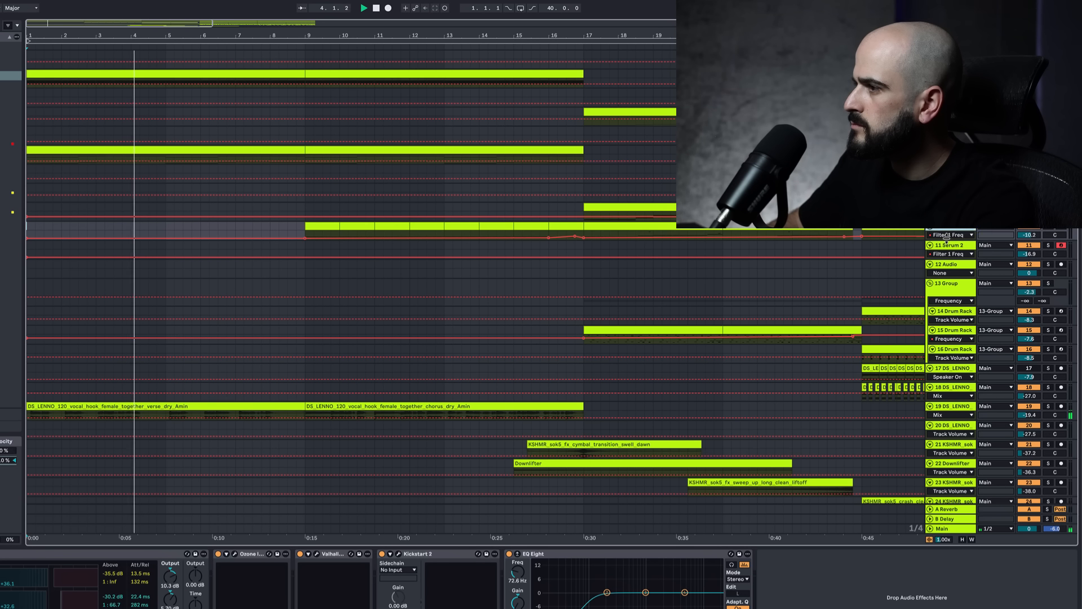
{"action": "left_click_drag", "start_coordinate": [947, 237], "coordinate": [940, 309]}
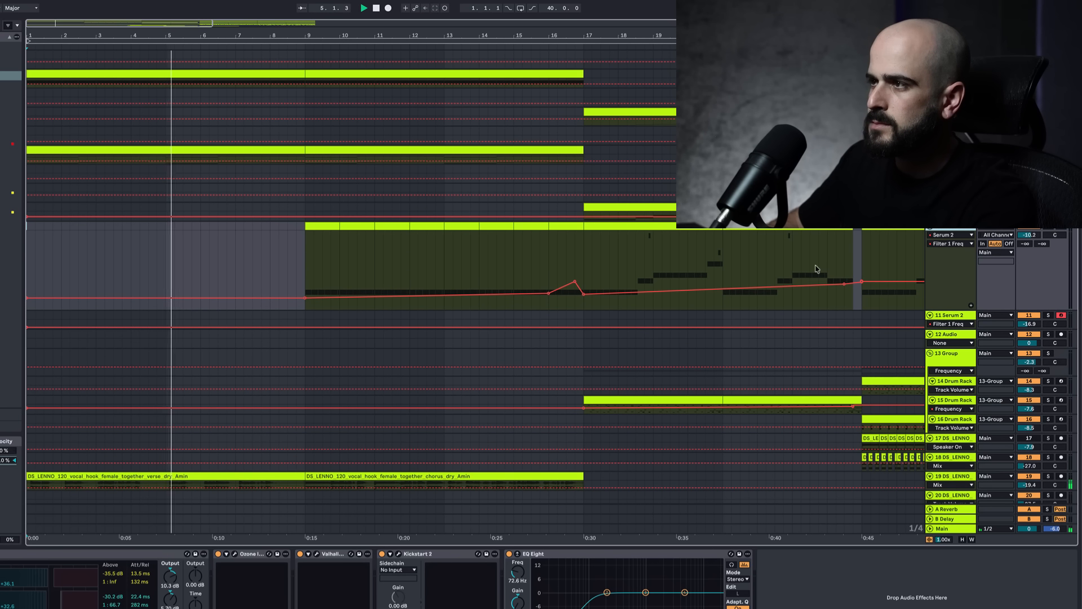
{"action": "scroll", "coordinate": [816, 269], "scroll_direction": "down", "scroll_amount": 2}
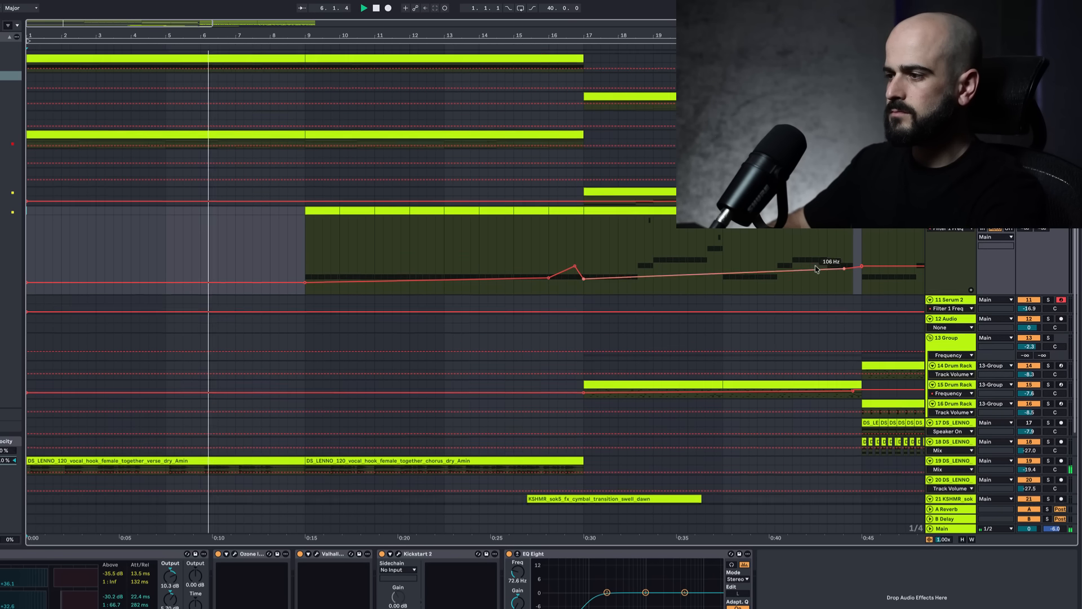
- Follow the playback from the intro through the buildup into the drop, examining the bass filter automation and the clip layout
{"action": "scroll", "coordinate": [816, 269], "scroll_direction": "down", "scroll_amount": 1}
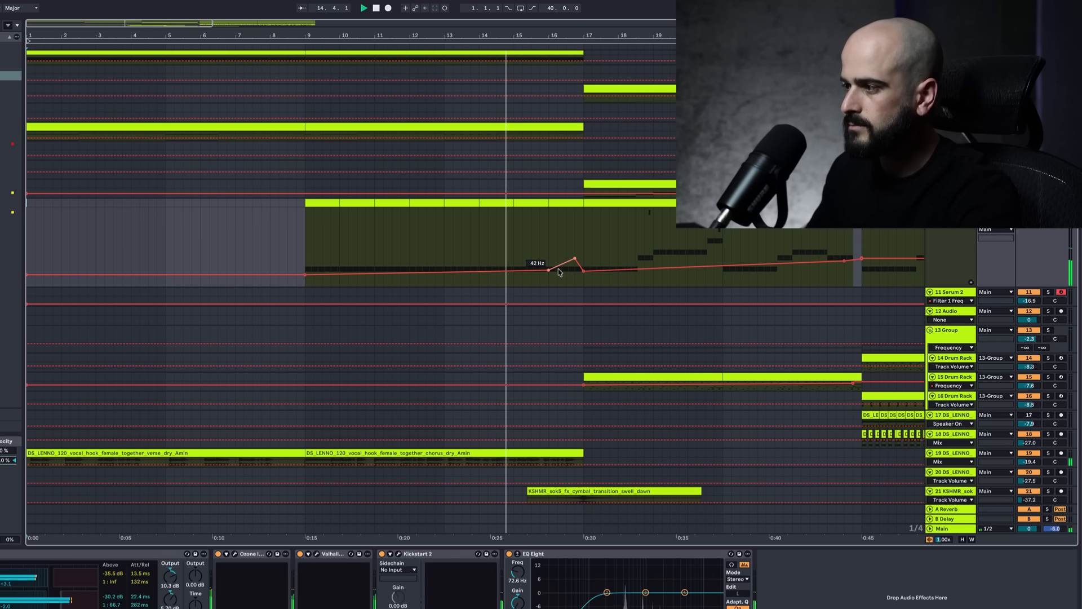
{"action": "scroll", "coordinate": [559, 272], "scroll_direction": "down", "scroll_amount": 1}
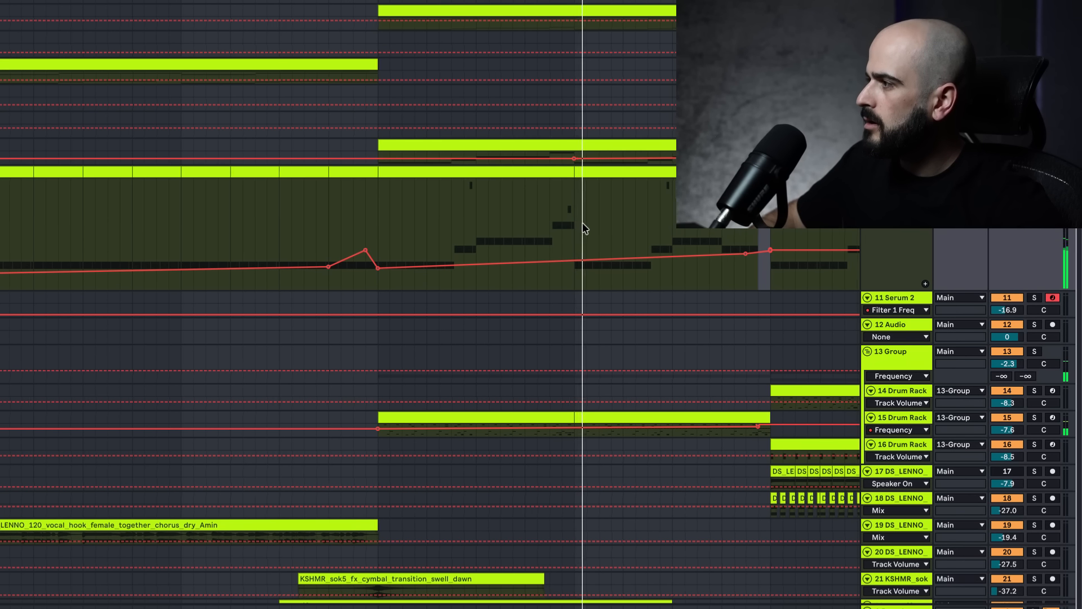
{"action": "scroll", "coordinate": [583, 224], "scroll_direction": "right", "scroll_amount": 4}
{"action": "scroll", "coordinate": [582, 223], "scroll_direction": "down", "scroll_amount": 2}
{"action": "scroll", "coordinate": [583, 224], "scroll_direction": "down", "scroll_amount": 2}
{"action": "scroll", "coordinate": [584, 227], "scroll_direction": "right", "scroll_amount": 5}
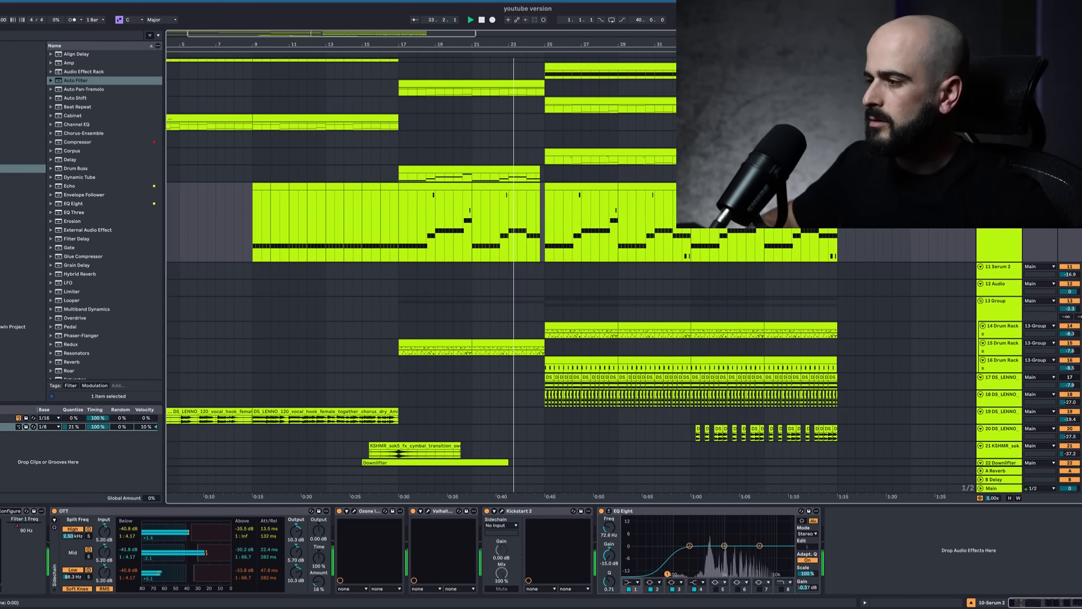
{"action": "scroll", "coordinate": [564, 271], "scroll_direction": "up", "scroll_amount": 2}
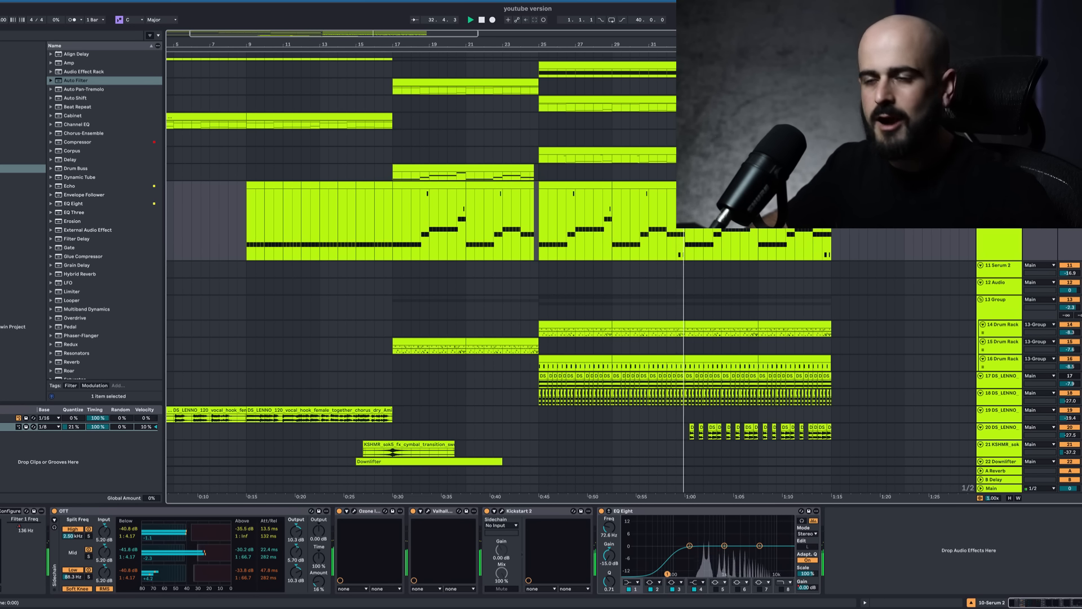
- Play the drop from bar 25 with its layered Serum 2 and drum rack clips
{"action": "scroll", "coordinate": [749, 231], "scroll_direction": "down", "scroll_amount": 1}
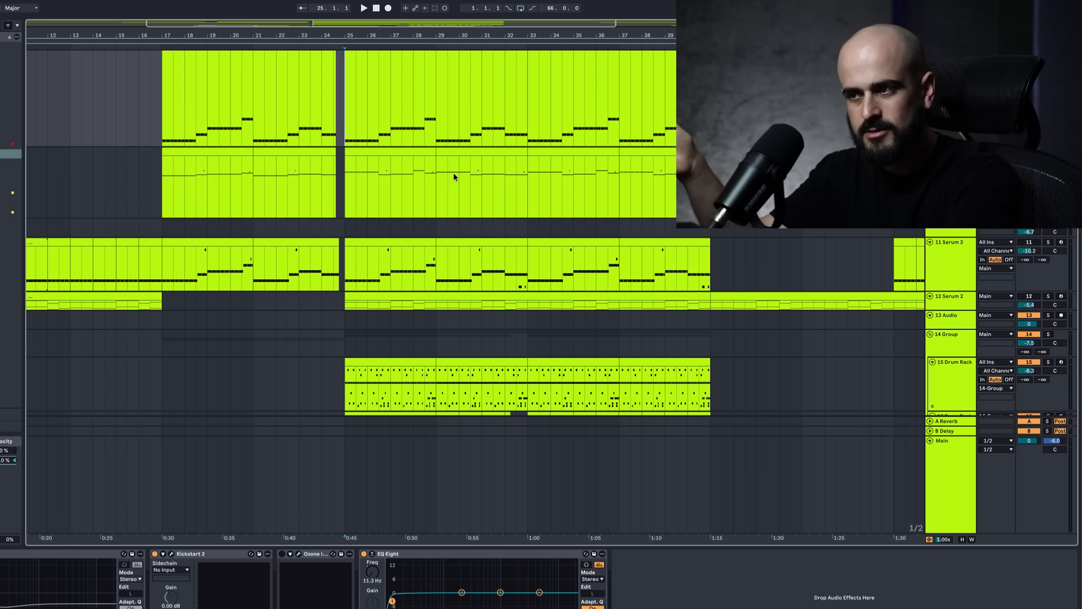
{"action": "key", "text": "space"}
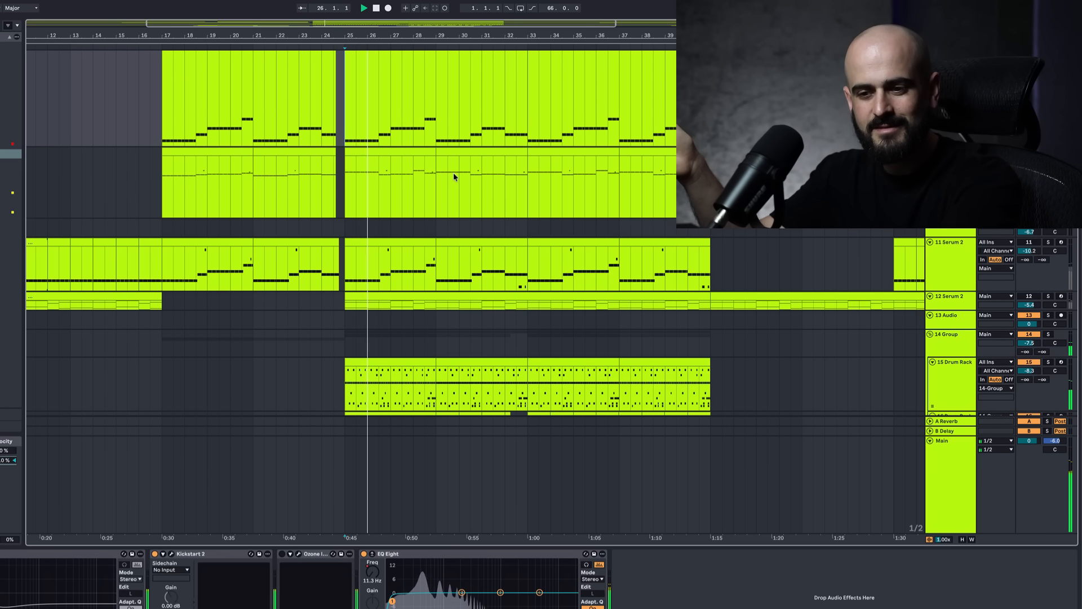